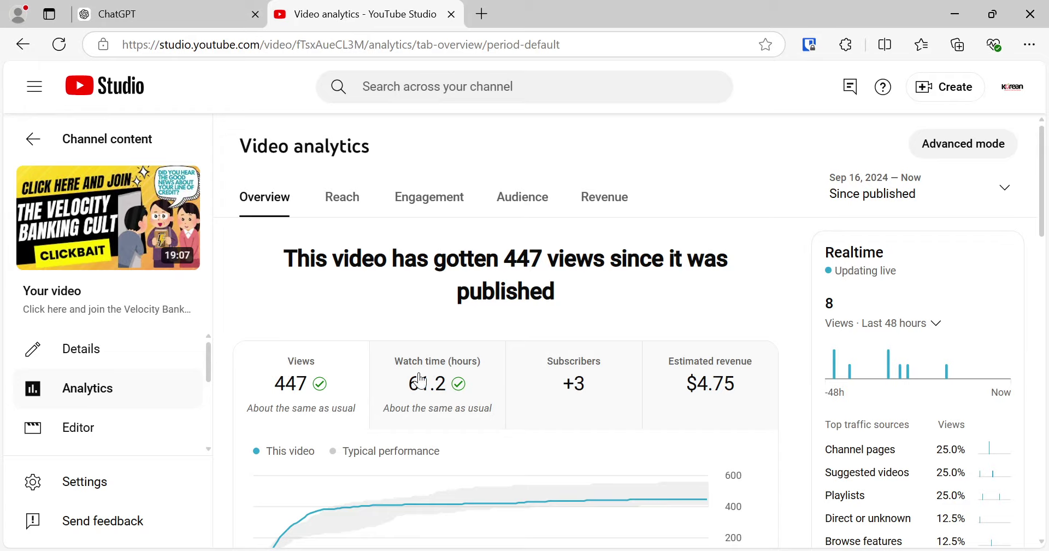
Ask ChatGPT to simply summarize velocity banking in a charismatic cult leader's voice
{"action": "mouse_move", "coordinate": [320, 403]}
{"action": "mouse_move", "coordinate": [429, 409]}
{"action": "left_click", "coordinate": [161, 10]}
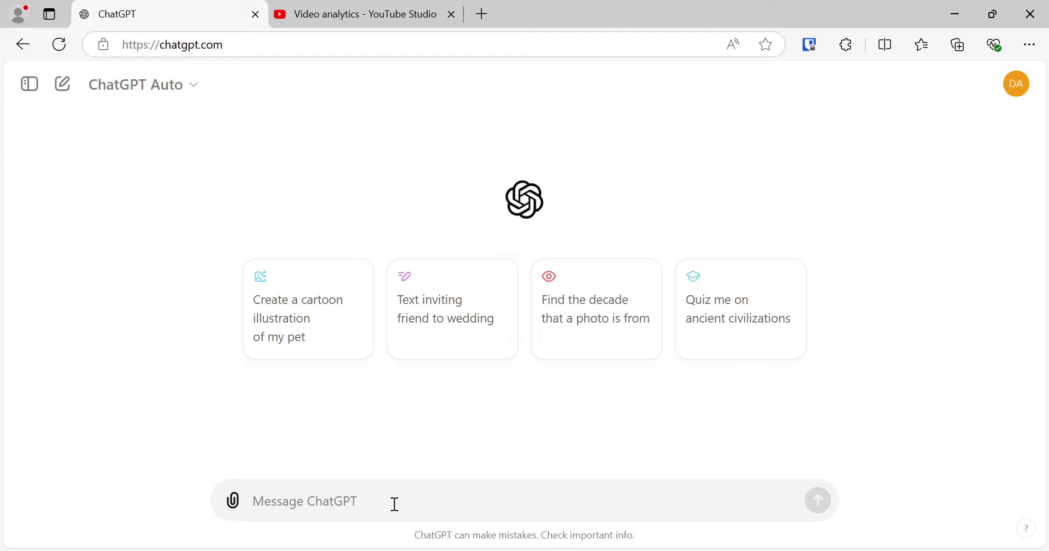
{"action": "type", "text": "can you simple summar"}
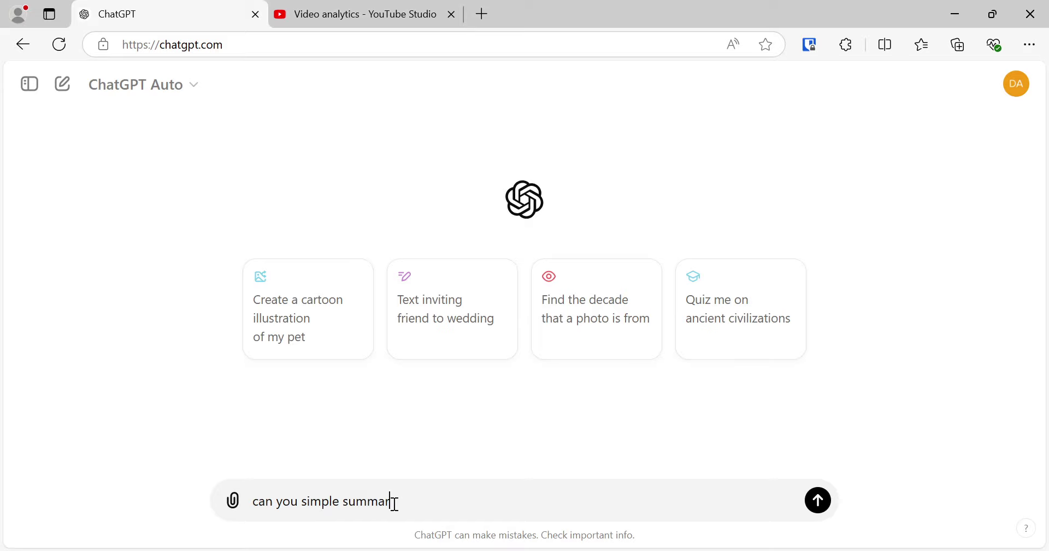
{"action": "type", "text": "ize velocity banki"}
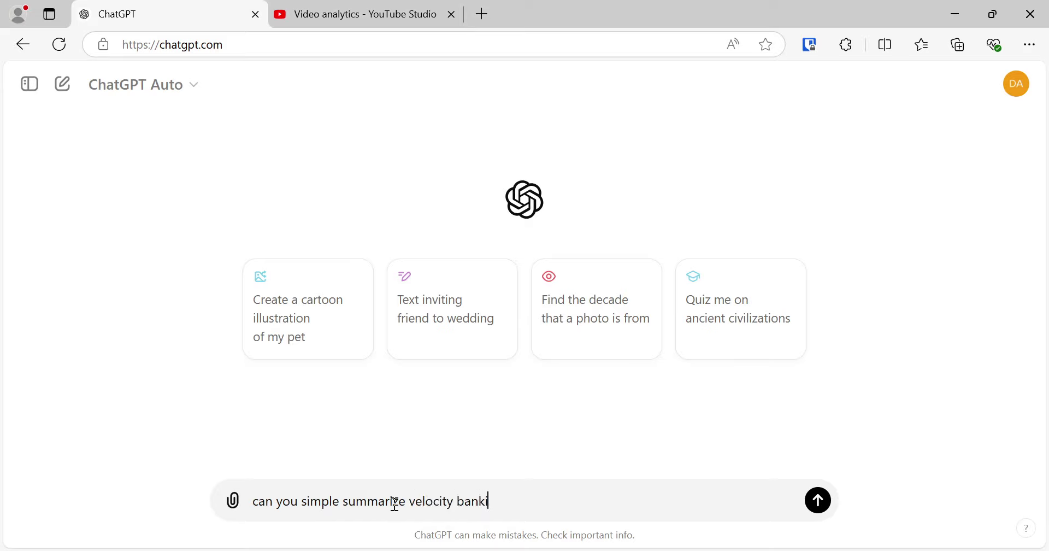
{"action": "type", "text": "ng in the tone of "}
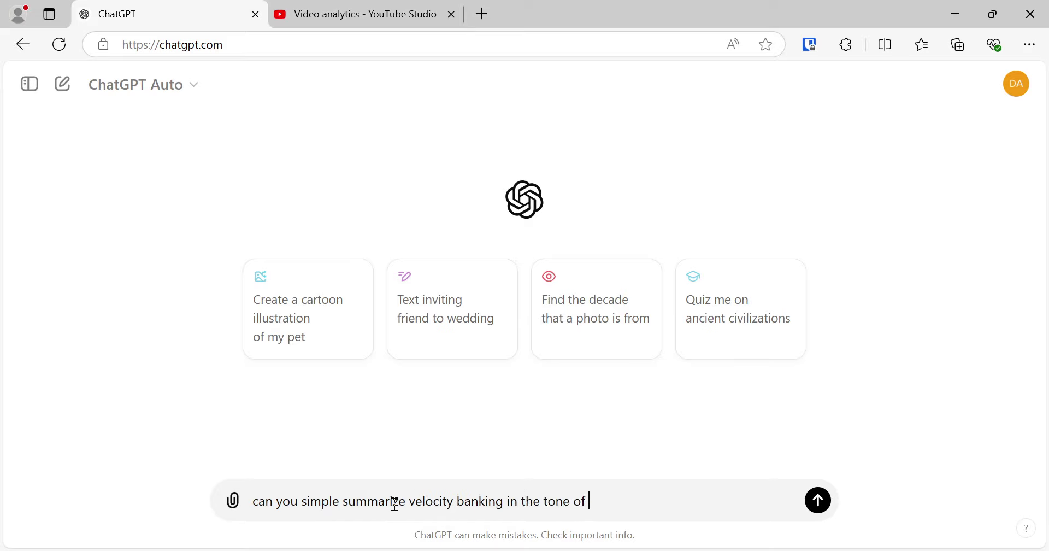
{"action": "type", "text": "a charasmatic cult lear'd"}
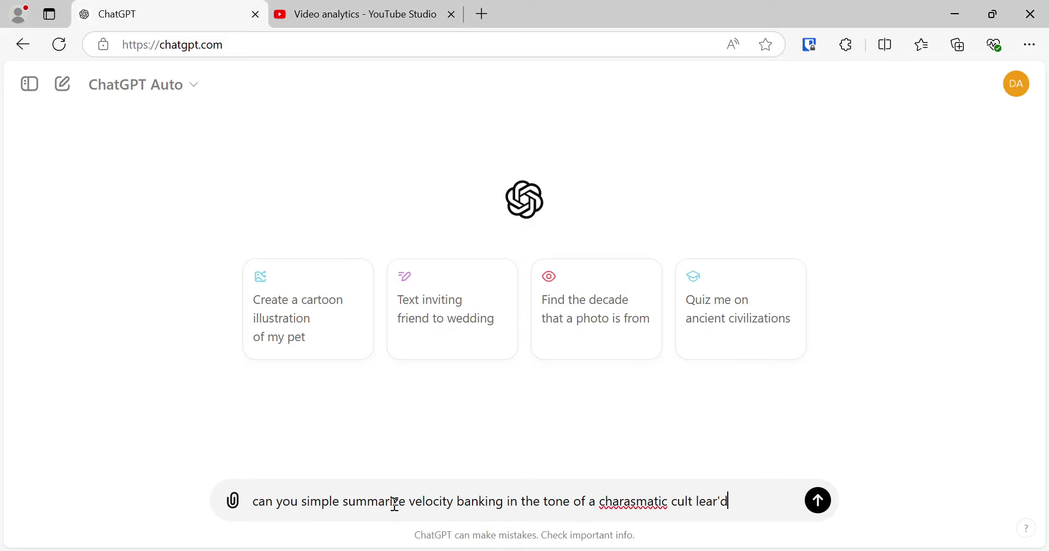
{"action": "key", "text": "BackSpace"}
{"action": "key", "text": "BackSpace"}
{"action": "key", "text": "BackSpace"}
{"action": "type", "text": "der's voice?"}
{"action": "left_click", "coordinate": [647, 505]}
{"action": "key", "text": "Return"}
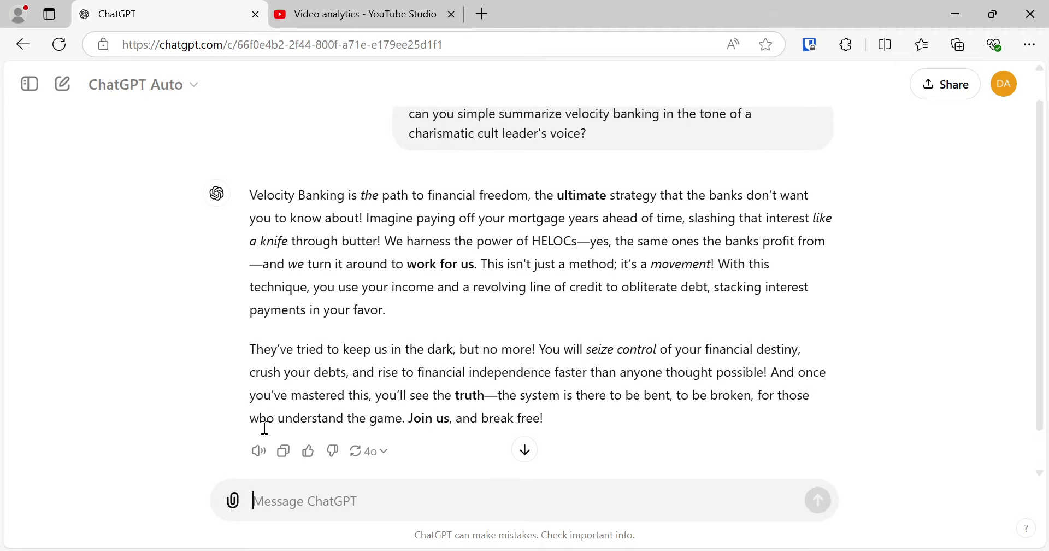
{"action": "left_click", "coordinate": [258, 451]}
Copy the earlier velocity banking prompt and paste it into a new ChatGPT message
{"action": "scroll", "coordinate": [497, 300], "scroll_direction": "up", "scroll_amount": 1}
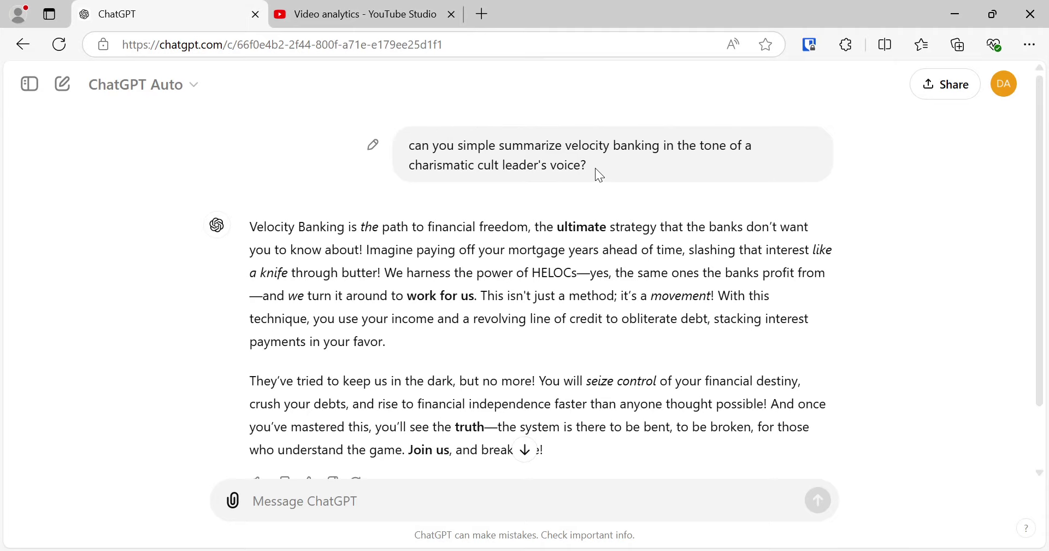
{"action": "left_click_drag", "start_coordinate": [594, 168], "coordinate": [407, 143]}
{"action": "key", "text": "ctrl+c"}
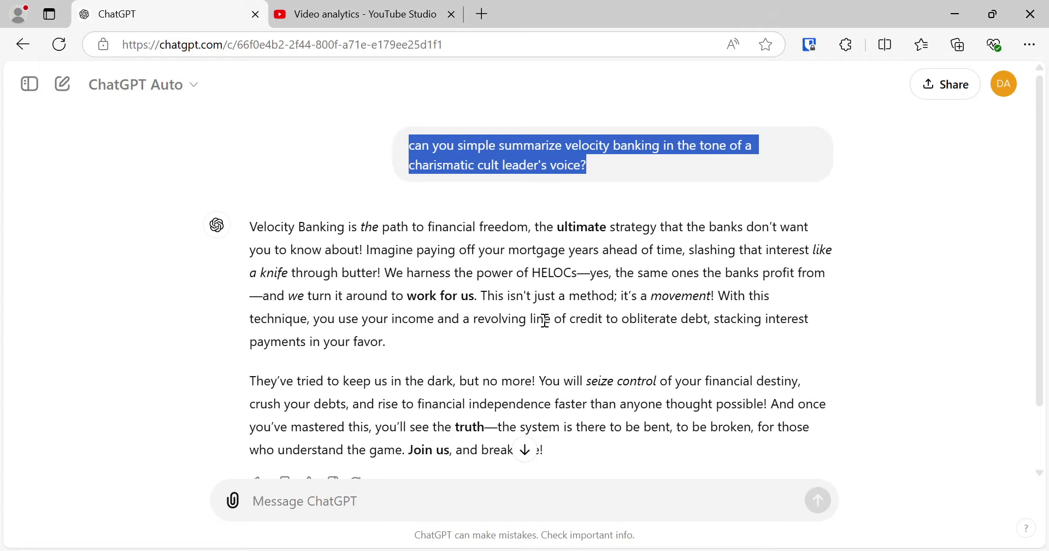
{"action": "scroll", "coordinate": [428, 413], "scroll_direction": "down", "scroll_amount": 2}
{"action": "left_click", "coordinate": [384, 494]}
{"action": "key", "text": "ctrl+v"}
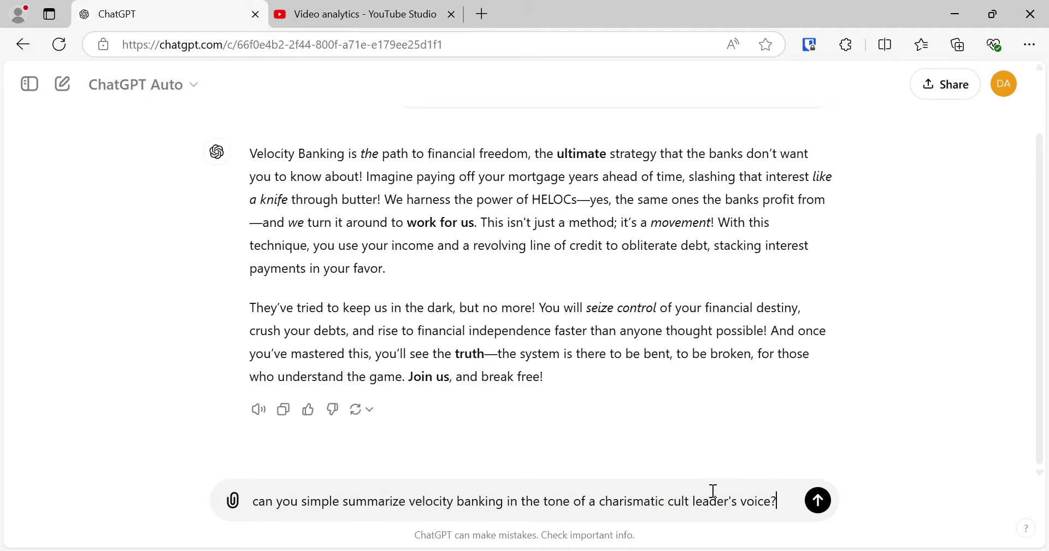
Replace 'charismatic cult leader's' with 'apocalypse's', add 'from x-men', and send it
{"action": "left_click_drag", "start_coordinate": [689, 497], "coordinate": [736, 502]}
{"action": "left_click", "coordinate": [611, 498]}
{"action": "key", "text": "BackSpace"}
{"action": "type", "text": "apocalypse's"}
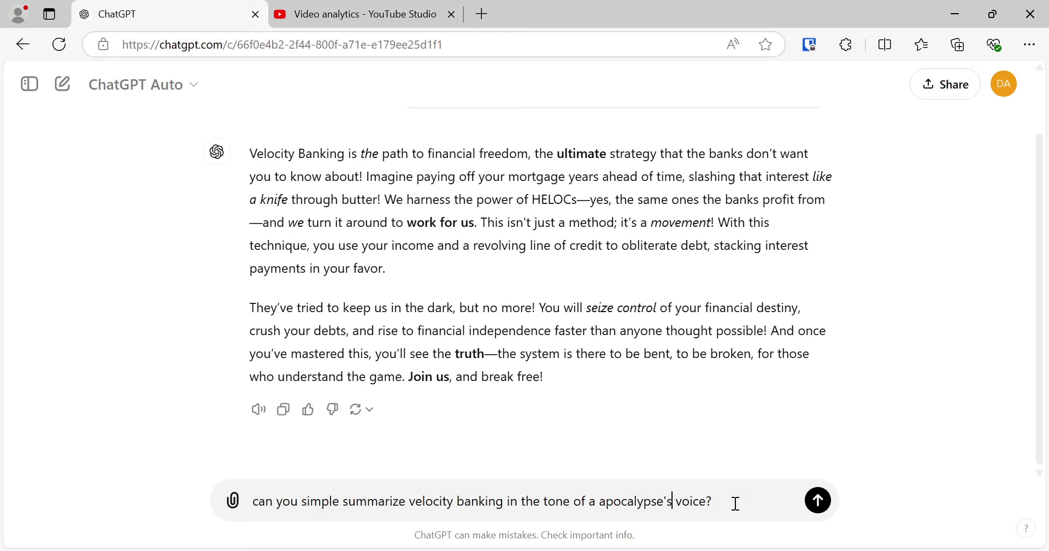
{"action": "key", "text": "Right"}
{"action": "key", "text": "Right"}
{"action": "key", "text": "Right"}
{"action": "key", "text": "Right"}
{"action": "key", "text": "Right"}
{"action": "key", "text": "Right"}
{"action": "type", "text": "from x-men"}
{"action": "key", "text": "Return"}
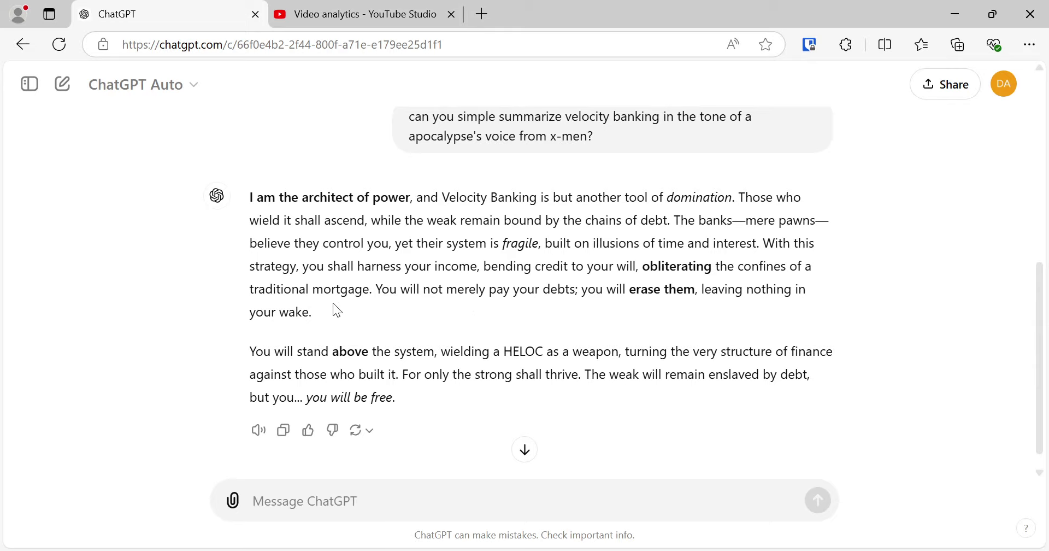
{"action": "left_click", "coordinate": [255, 437]}
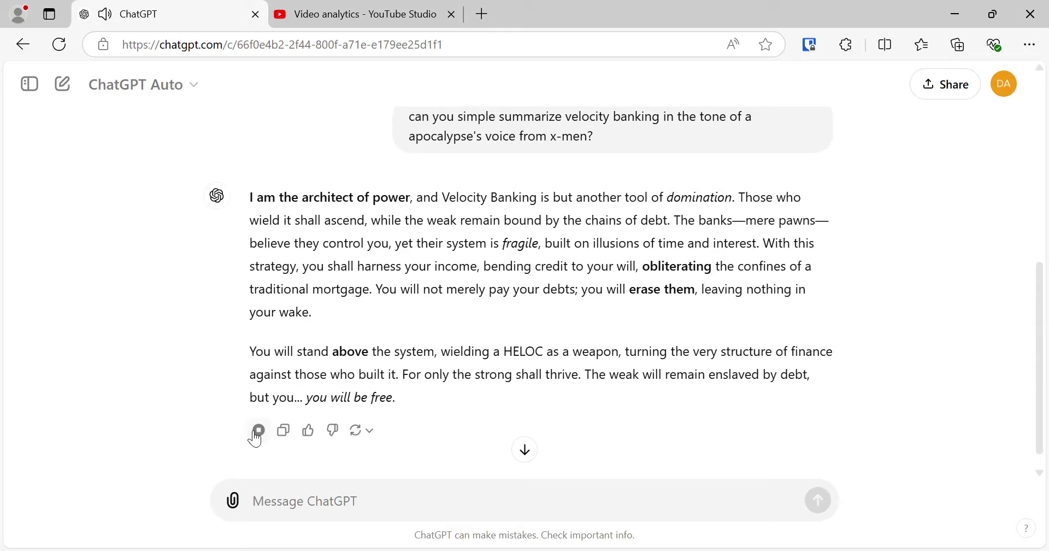
{"action": "left_click", "coordinate": [257, 430]}
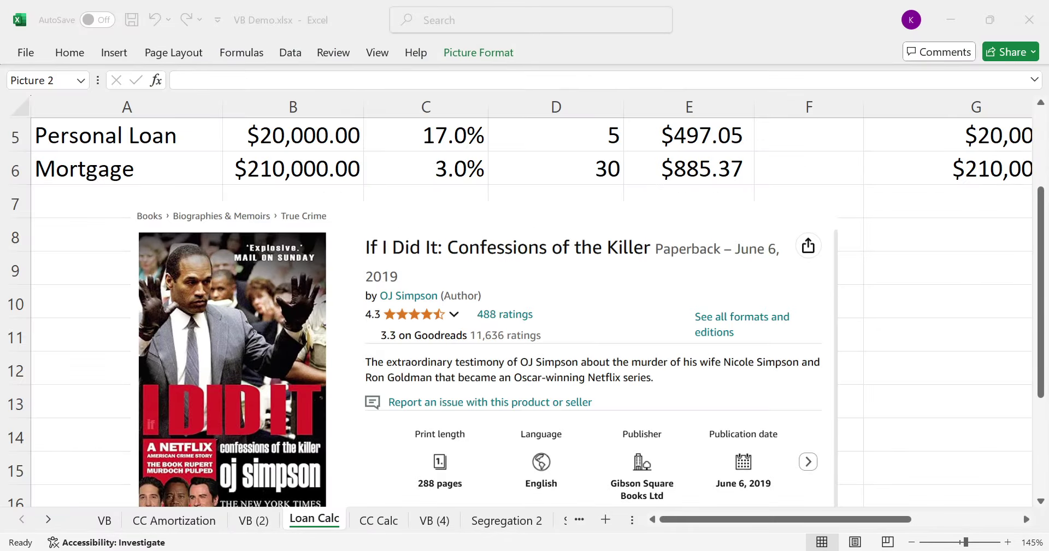
Select the book screenshot below the Loan Calc debt table and scroll around it
{"action": "left_click", "coordinate": [548, 441]}
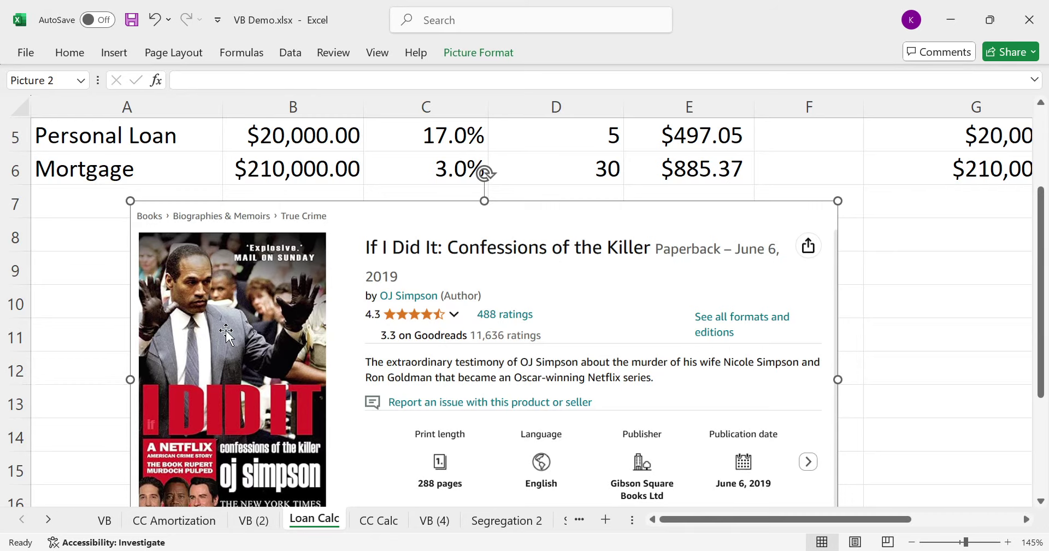
{"action": "scroll", "coordinate": [119, 330], "scroll_direction": "down", "scroll_amount": 1}
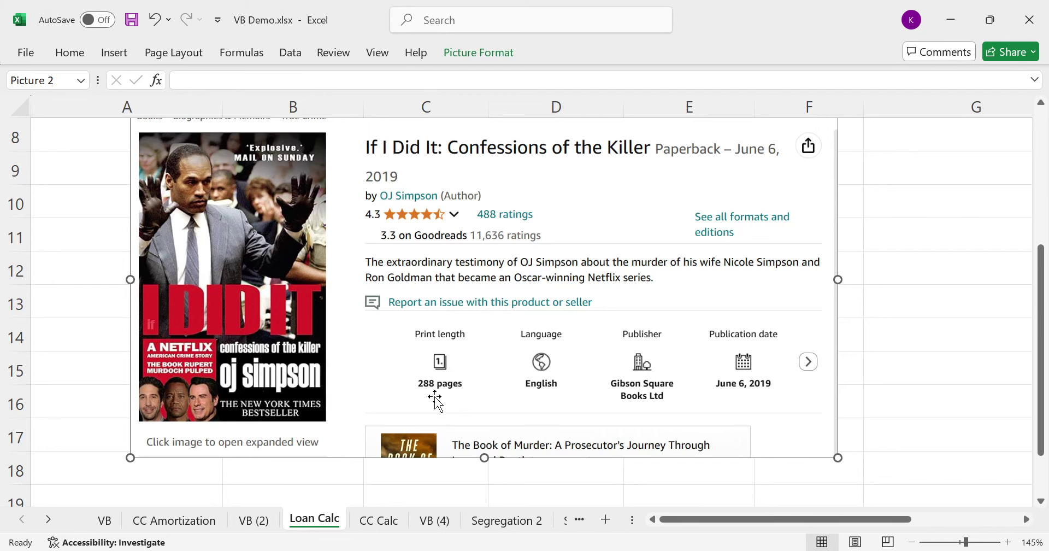
{"action": "scroll", "coordinate": [437, 407], "scroll_direction": "up", "scroll_amount": 1}
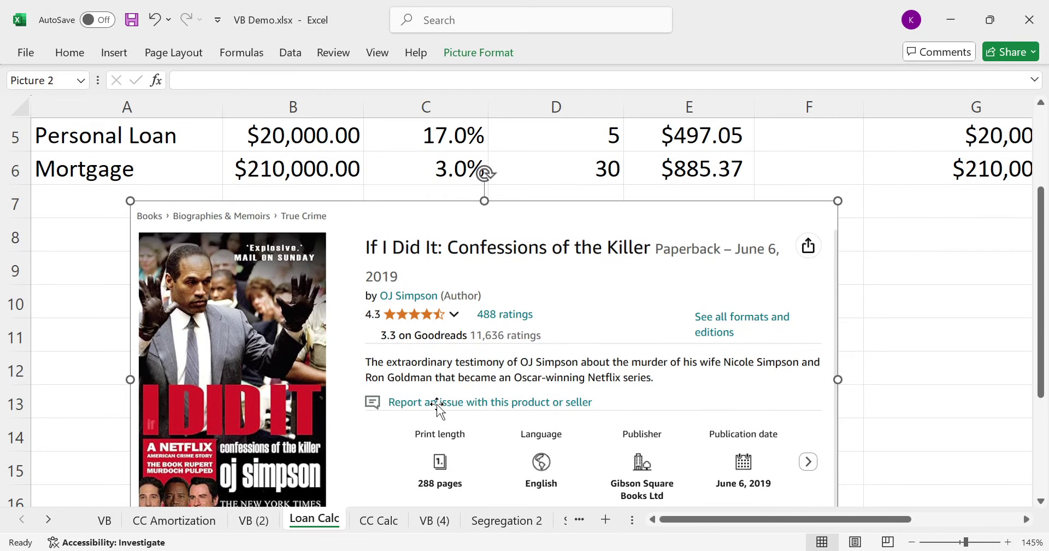
{"action": "scroll", "coordinate": [437, 407], "scroll_direction": "up", "scroll_amount": 1}
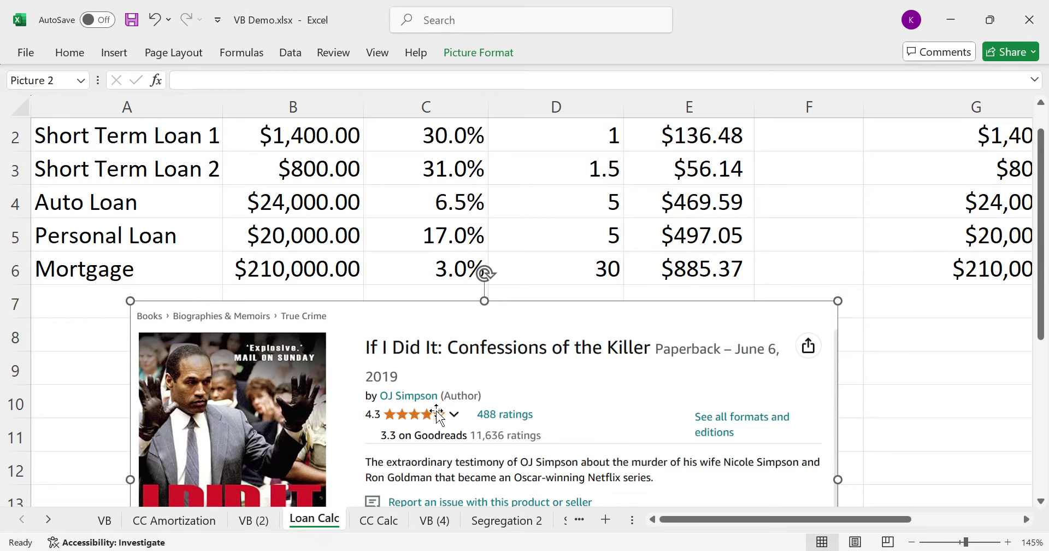
Delete the book screenshot from the Loan Calc sheet
{"action": "key", "text": "Delete"}
{"action": "scroll", "coordinate": [436, 411], "scroll_direction": "up", "scroll_amount": 1}
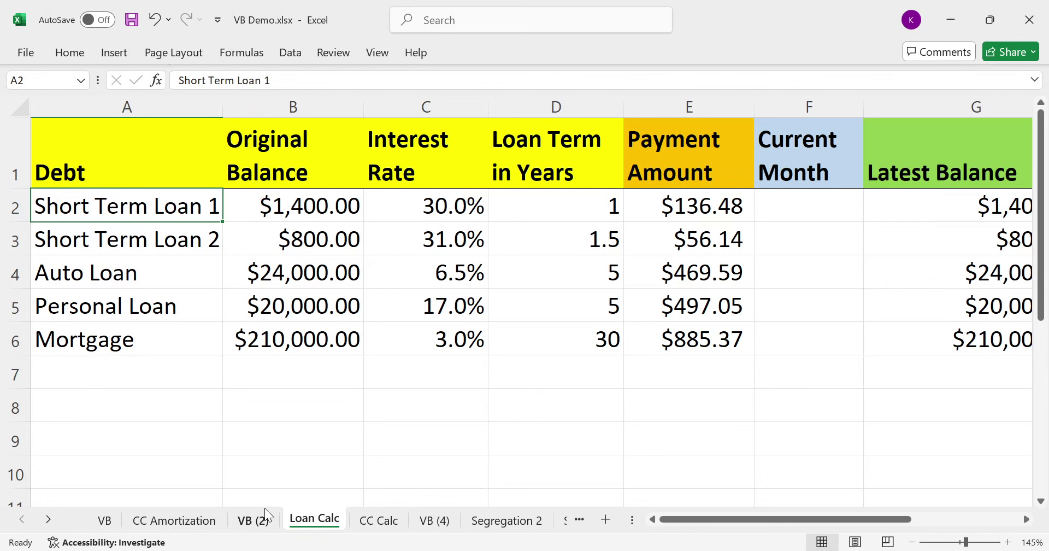
{"action": "left_click", "coordinate": [265, 516]}
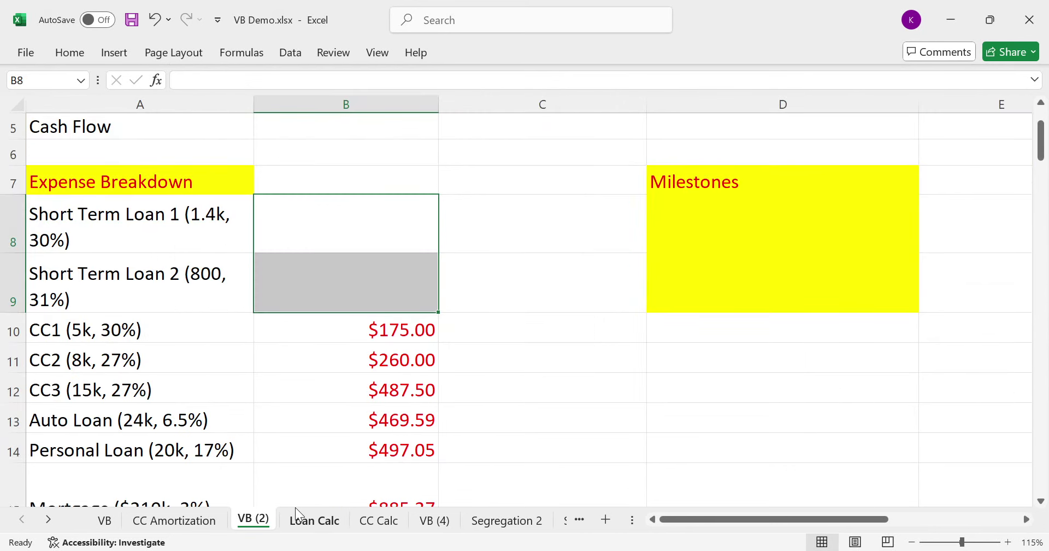
{"action": "left_click", "coordinate": [296, 511]}
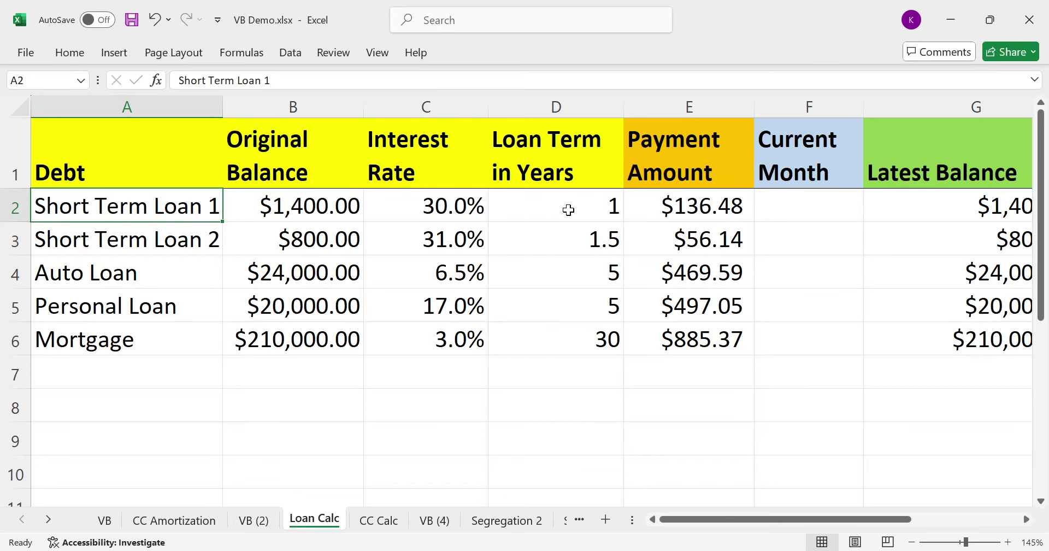
Paste both short-term loan payments from Loan Calc into VB (2) B8:B9 as values
{"action": "left_click", "coordinate": [653, 210]}
{"action": "key", "text": "shift+Down"}
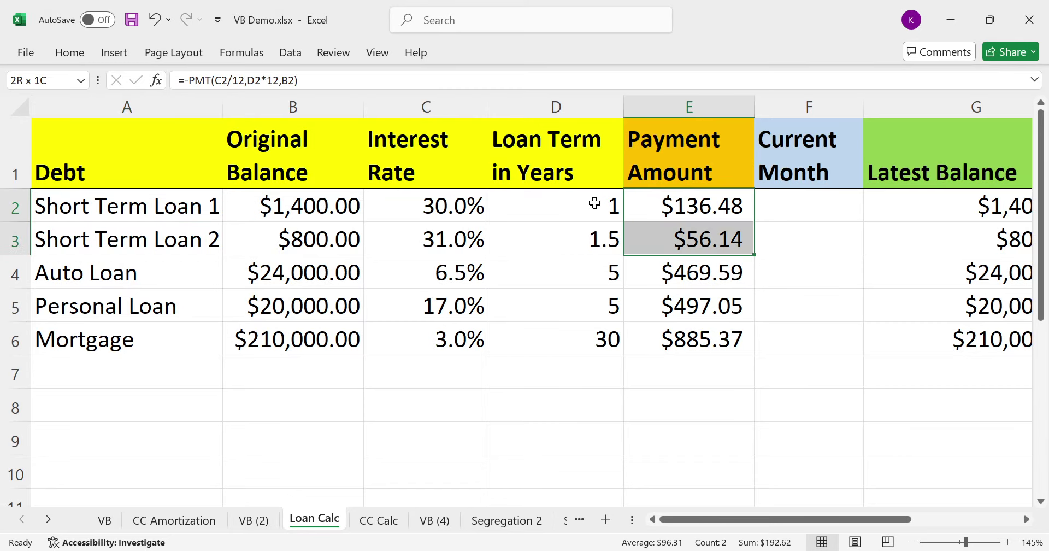
{"action": "key", "text": "ctrl+c"}
{"action": "left_click", "coordinate": [260, 519]}
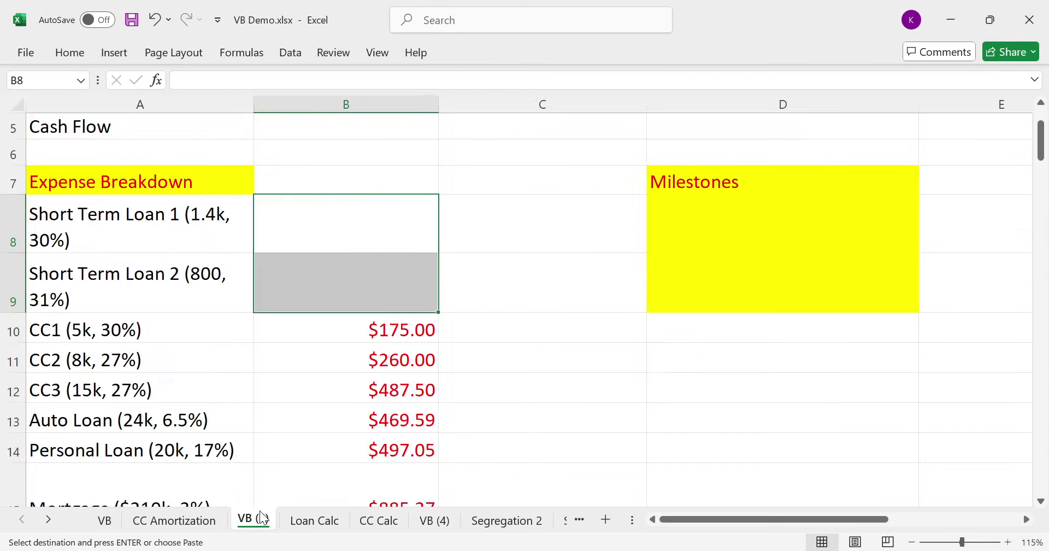
{"action": "left_click", "coordinate": [330, 207]}
{"action": "key", "text": "ctrl+v"}
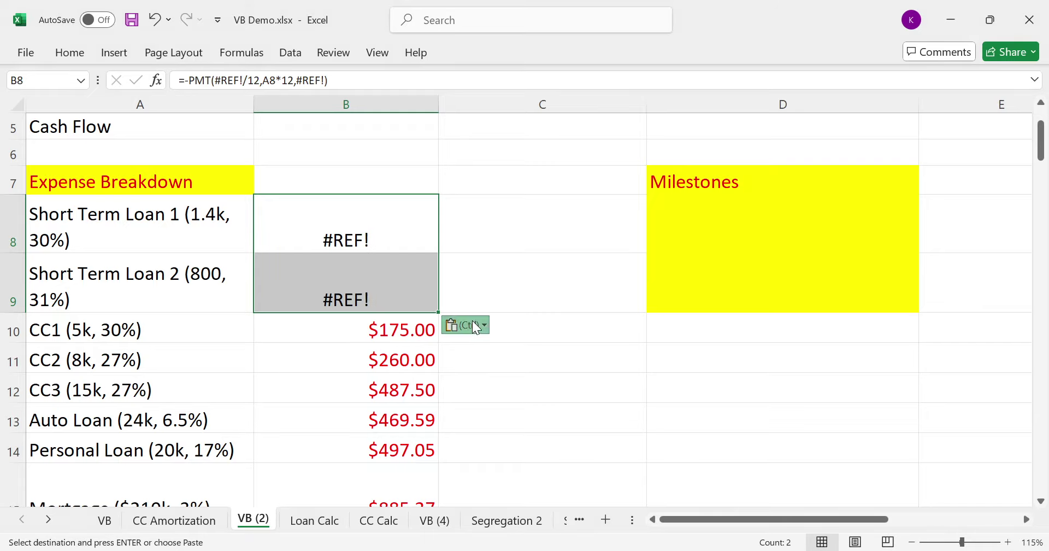
{"action": "key", "text": "ctrl+v"}
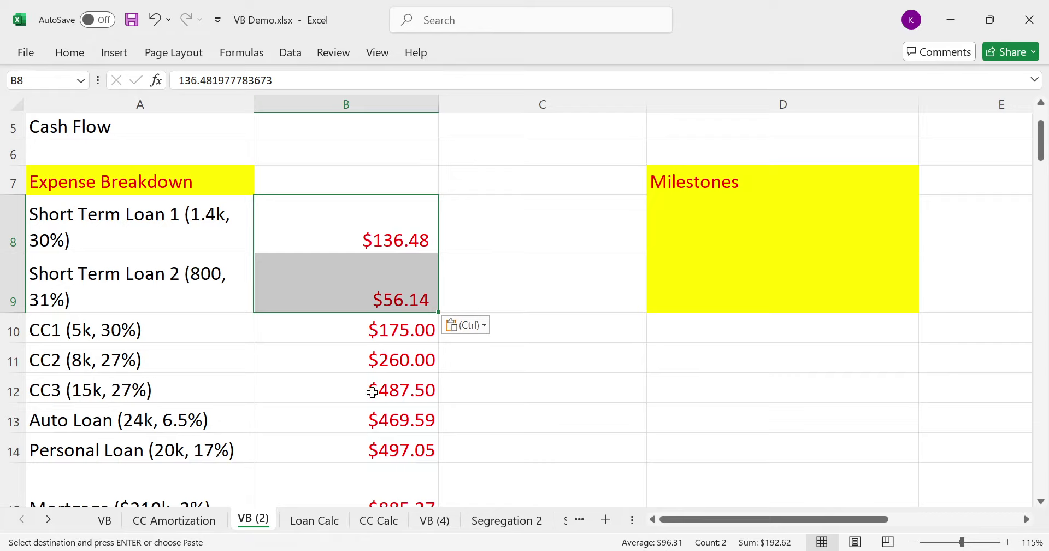
Review the debt rows on VB (2) from Short Term Loan 1 down to Personal Loan
{"action": "left_click", "coordinate": [143, 296]}
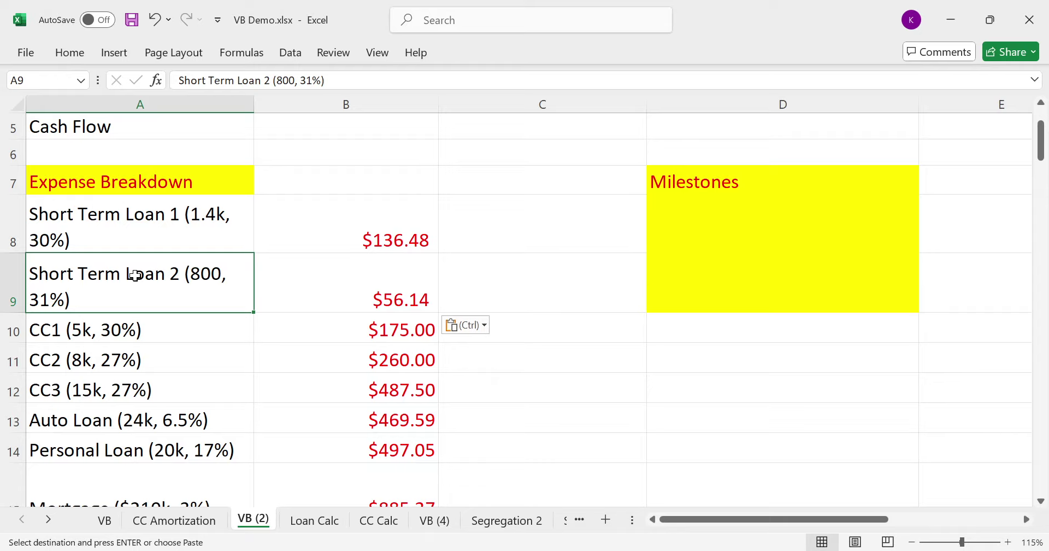
{"action": "key", "text": "Down"}
{"action": "key", "text": "Down"}
{"action": "key", "text": "Down"}
{"action": "key", "text": "Down"}
{"action": "key", "text": "Down"}
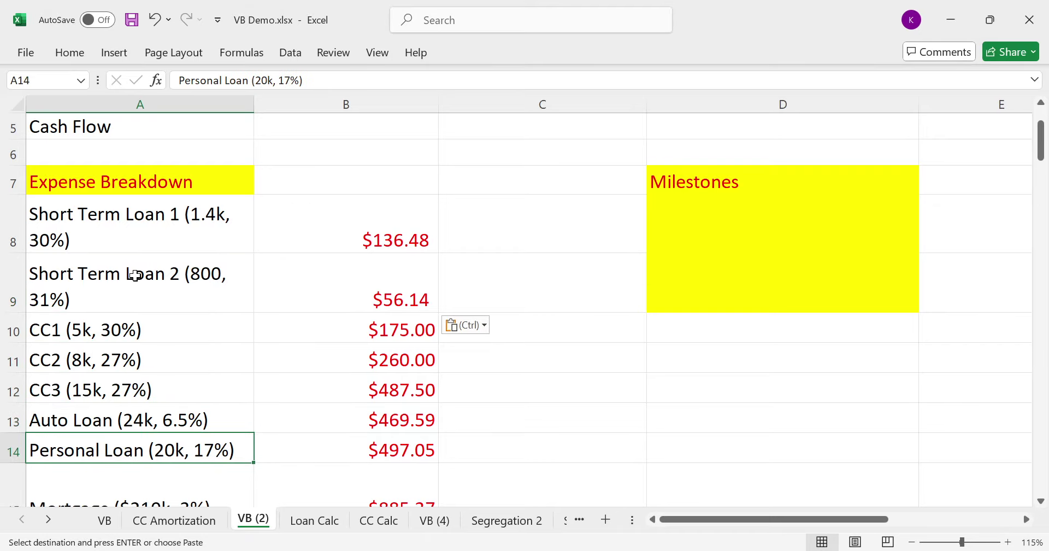
{"action": "key", "text": "Up"}
{"action": "key", "text": "Up"}
{"action": "key", "text": "Up"}
{"action": "key", "text": "Up"}
{"action": "key", "text": "Up"}
{"action": "key", "text": "Up"}
{"action": "key", "text": "Up"}
{"action": "key", "text": "Up"}
{"action": "key", "text": "Up"}
{"action": "key", "text": "Up"}
{"action": "key", "text": "Up"}
{"action": "key", "text": "Up"}
{"action": "key", "text": "Up"}
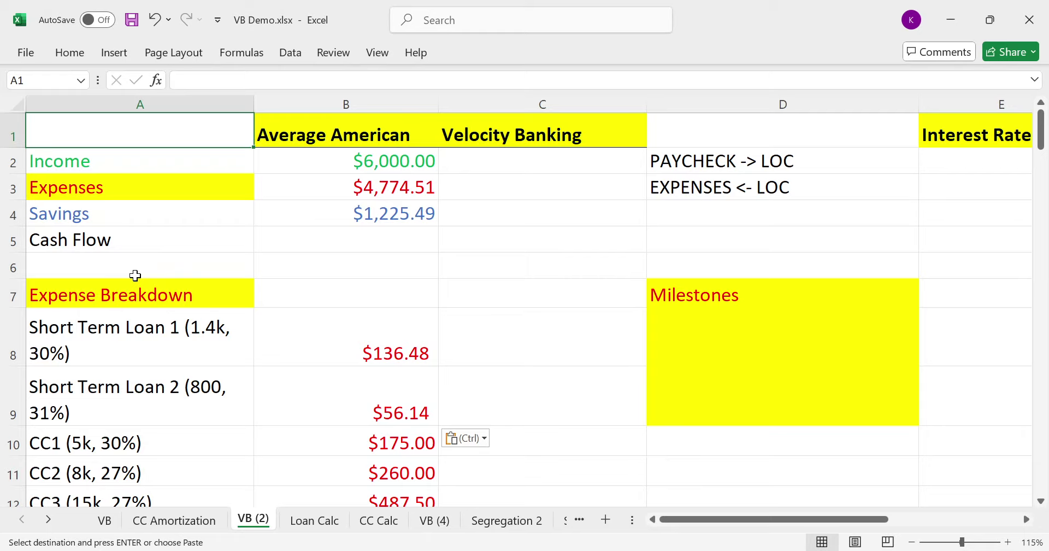
Change the B3 Expenses formula to =SUM(B8:B16), giving $4,967.13
{"action": "key", "text": "Down"}
{"action": "key", "text": "Down"}
{"action": "key", "text": "Right"}
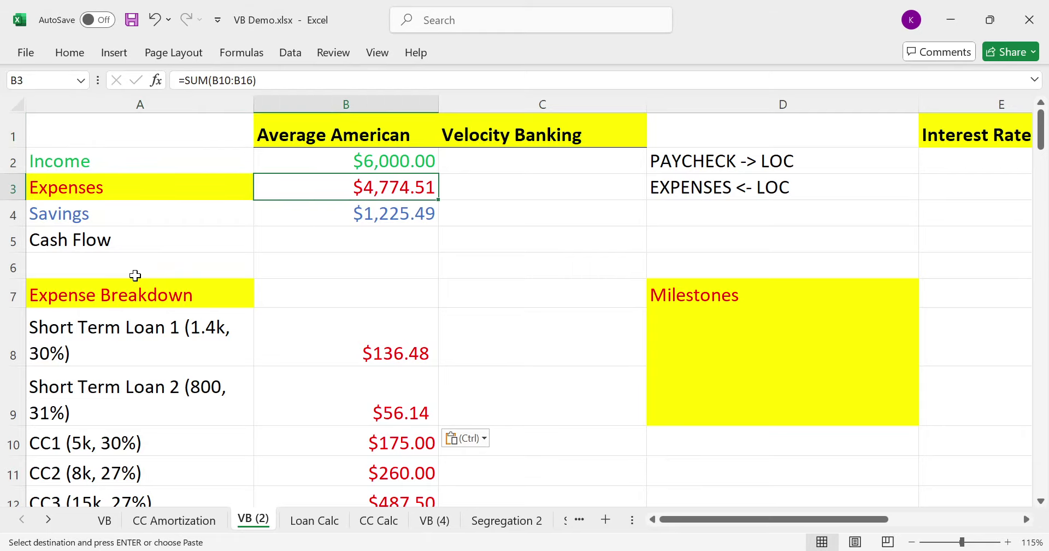
{"action": "left_click", "coordinate": [231, 82]}
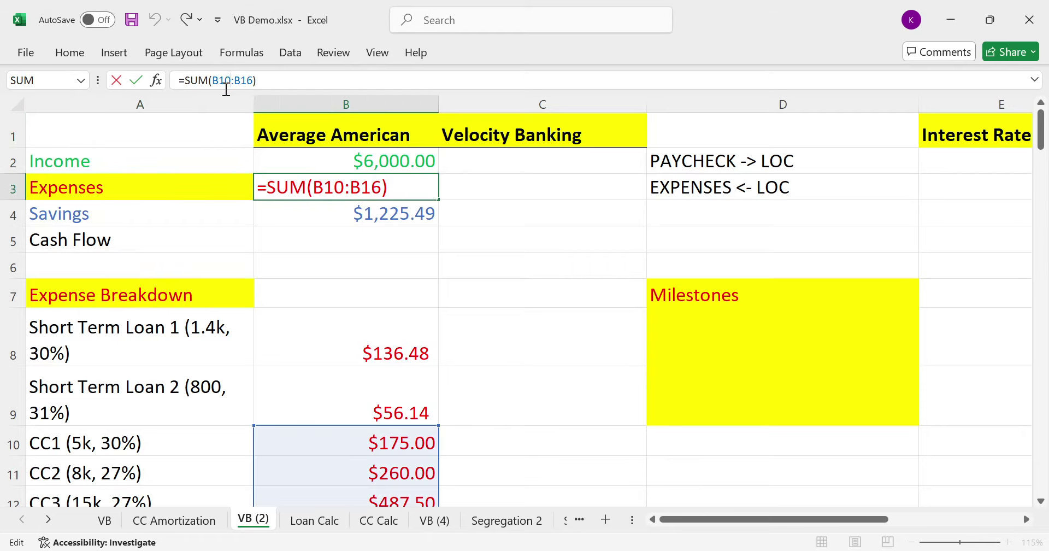
{"action": "key", "text": "BackSpace"}
{"action": "key", "text": "BackSpace"}
{"action": "type", "text": "8"}
{"action": "key", "text": "Return"}
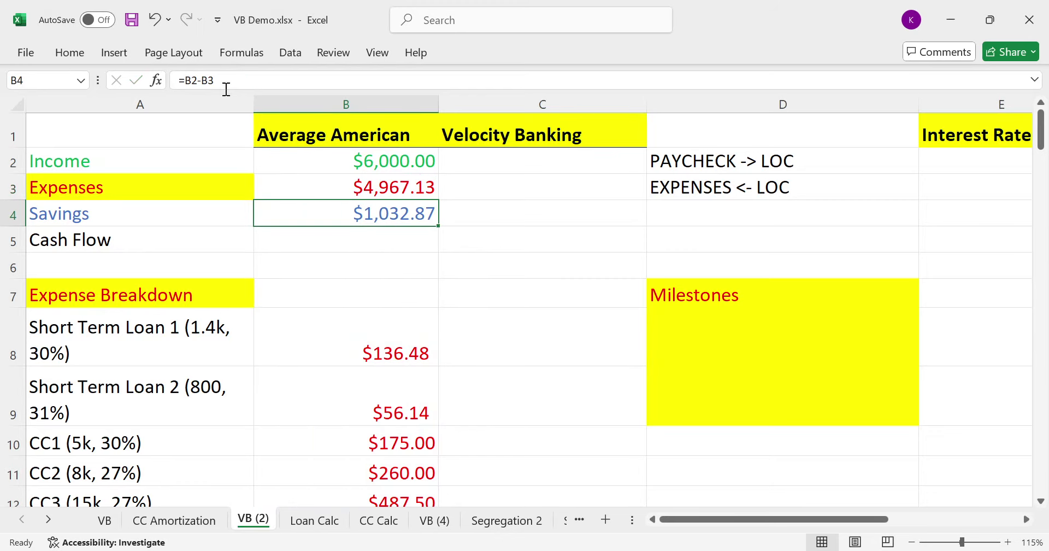
{"action": "scroll", "coordinate": [360, 310], "scroll_direction": "down", "scroll_amount": 1}
{"action": "scroll", "coordinate": [358, 311], "scroll_direction": "down", "scroll_amount": 3}
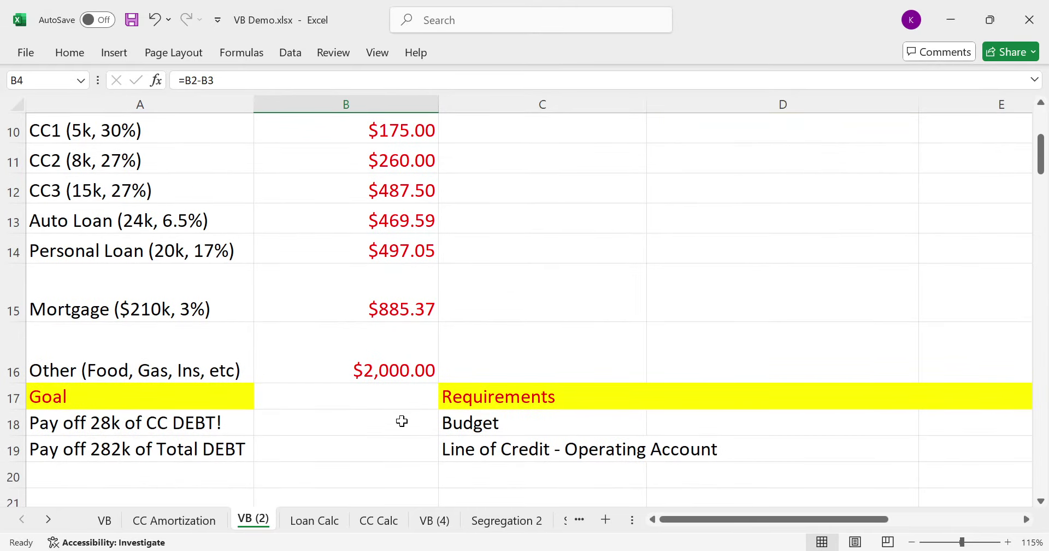
{"action": "scroll", "coordinate": [401, 420], "scroll_direction": "up", "scroll_amount": 1}
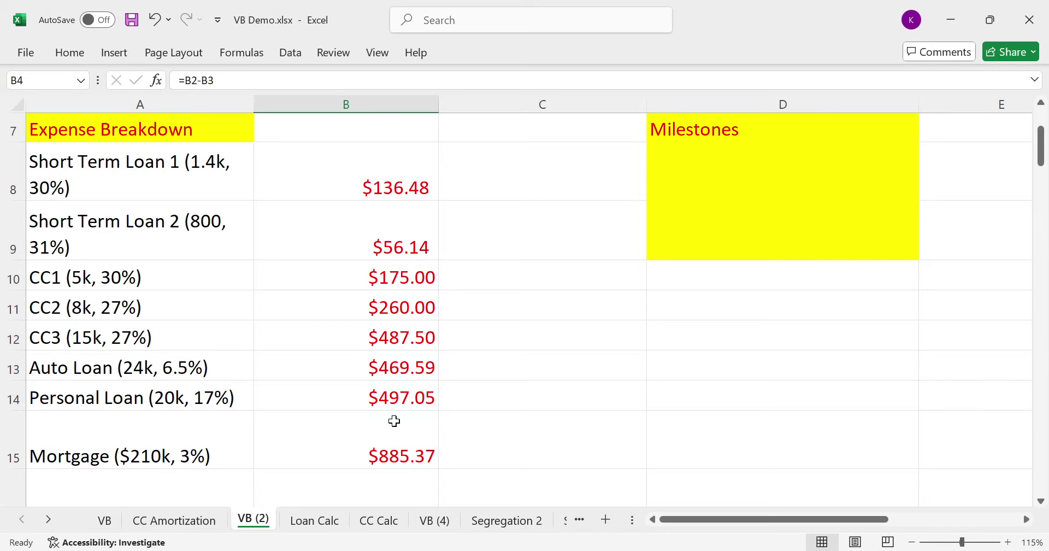
{"action": "scroll", "coordinate": [322, 418], "scroll_direction": "up", "scroll_amount": 2}
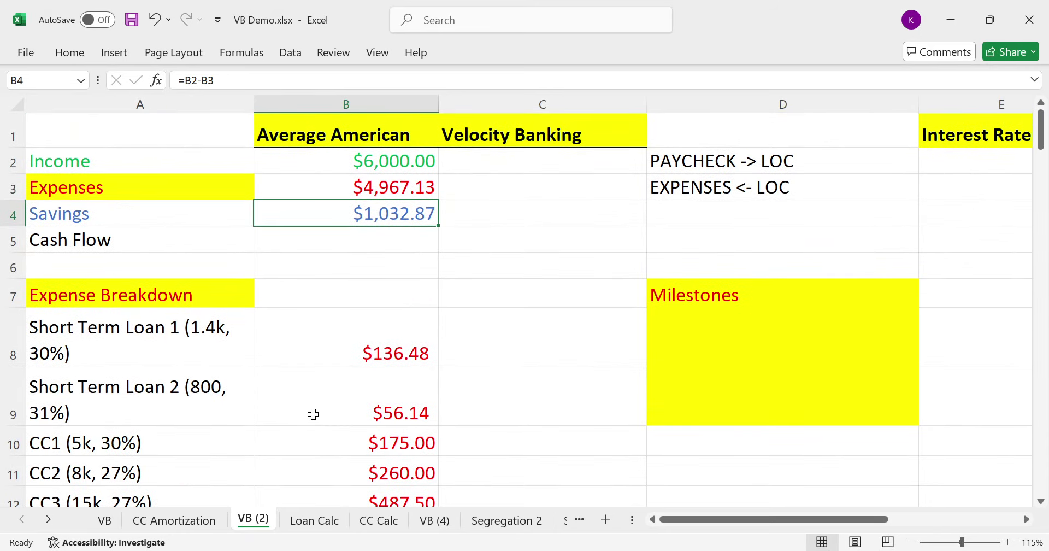
{"action": "left_click", "coordinate": [505, 523]}
{"action": "left_click", "coordinate": [561, 520]}
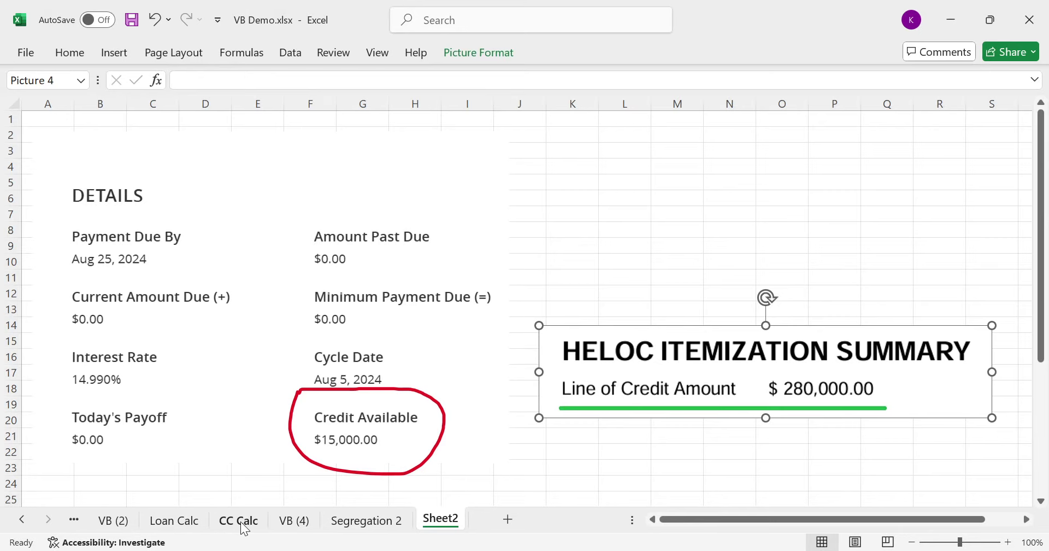
{"action": "left_click", "coordinate": [190, 522]}
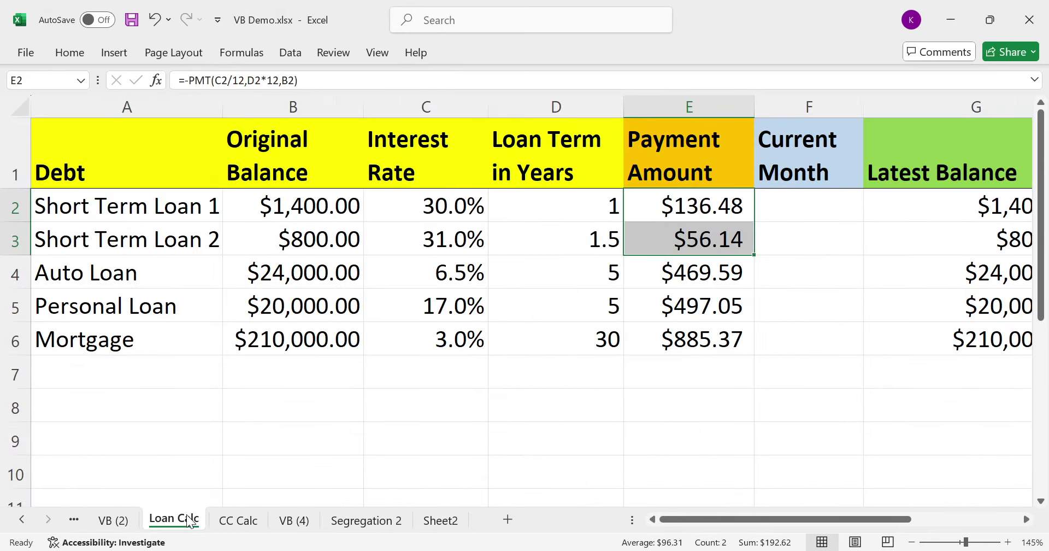
{"action": "left_click", "coordinate": [126, 520]}
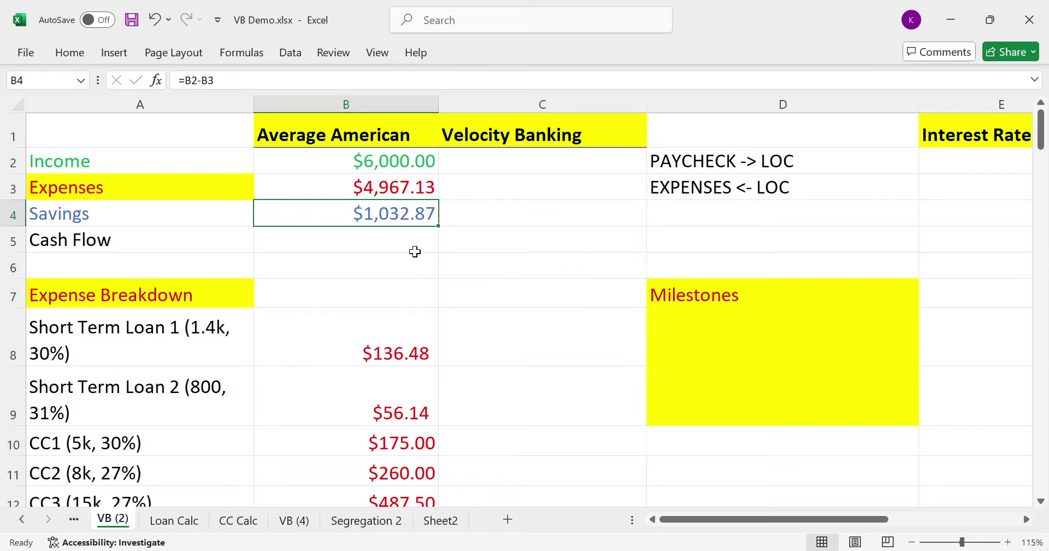
{"action": "key", "text": "Right"}
{"action": "key", "text": "Right"}
{"action": "key", "text": "Right"}
{"action": "key", "text": "Left"}
{"action": "key", "text": "Left"}
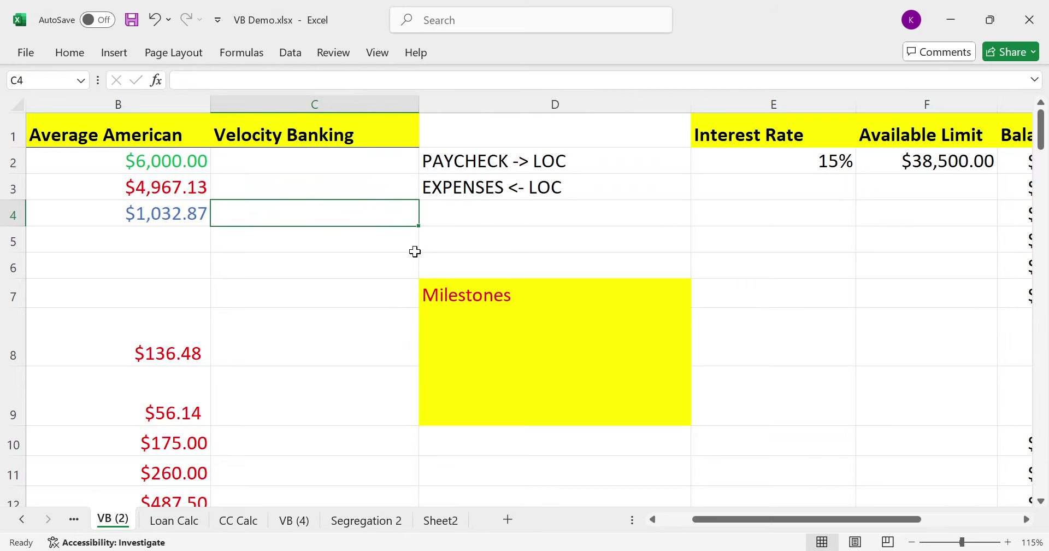
{"action": "key", "text": "Left"}
{"action": "key", "text": "Down"}
{"action": "key", "text": "Left"}
{"action": "key", "text": "Down"}
{"action": "key", "text": "Down"}
{"action": "key", "text": "Down"}
{"action": "key", "text": "Down"}
{"action": "key", "text": "Down"}
{"action": "key", "text": "Down"}
{"action": "key", "text": "Down"}
{"action": "key", "text": "Down"}
{"action": "key", "text": "Down"}
{"action": "key", "text": "Down"}
{"action": "key", "text": "Down"}
{"action": "key", "text": "Down"}
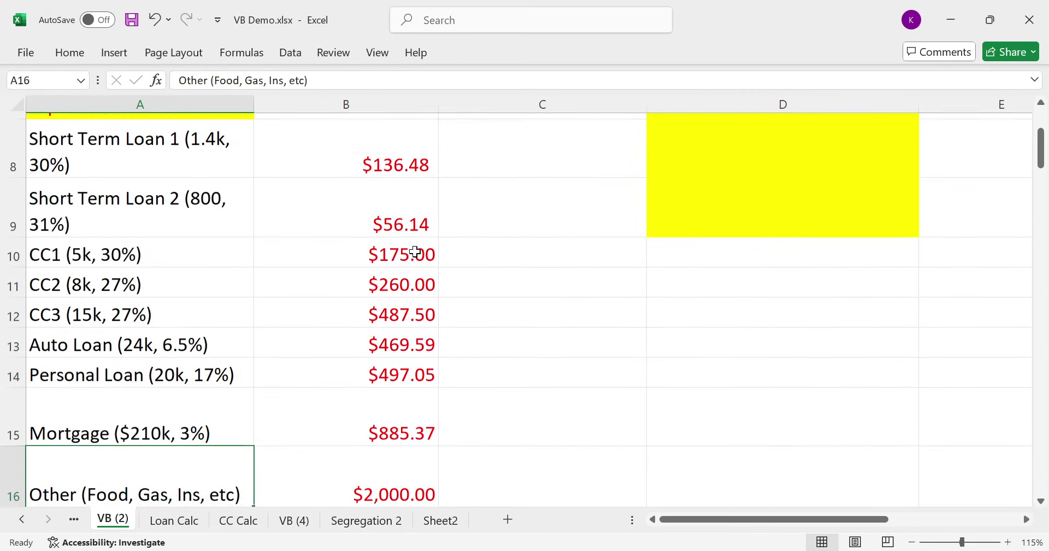
{"action": "key", "text": "Right"}
{"action": "key", "text": "Down"}
{"action": "key", "text": "Right"}
{"action": "key", "text": "Left"}
{"action": "key", "text": "Up"}
{"action": "key", "text": "Up"}
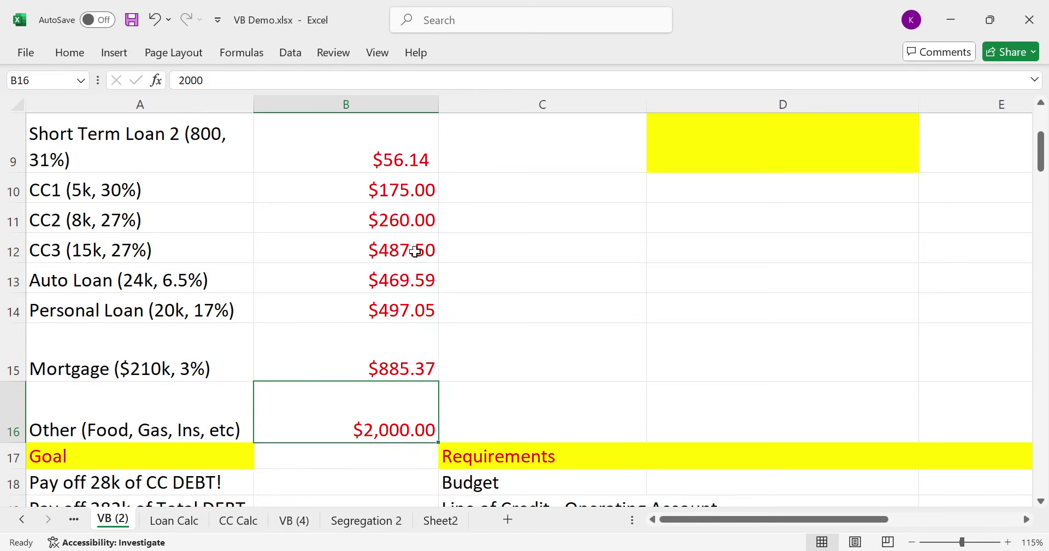
{"action": "key", "text": "shift+Up"}
{"action": "key", "text": "shift+Up"}
{"action": "key", "text": "shift+Up"}
{"action": "key", "text": "shift+Up"}
{"action": "key", "text": "shift+Up"}
{"action": "key", "text": "shift+Up"}
{"action": "key", "text": "shift+Up"}
{"action": "key", "text": "shift+Up"}
{"action": "key", "text": "shift+Up"}
{"action": "key", "text": "shift+Up"}
{"action": "key", "text": "shift+Up"}
{"action": "key", "text": "shift+Up"}
{"action": "key", "text": "shift+Up"}
{"action": "key", "text": "shift+Up"}
{"action": "key", "text": "shift+Up"}
{"action": "key", "text": "Up"}
{"action": "key", "text": "Up"}
{"action": "key", "text": "Up"}
{"action": "key", "text": "Up"}
{"action": "key", "text": "Up"}
{"action": "key", "text": "Up"}
{"action": "key", "text": "Up"}
{"action": "key", "text": "Up"}
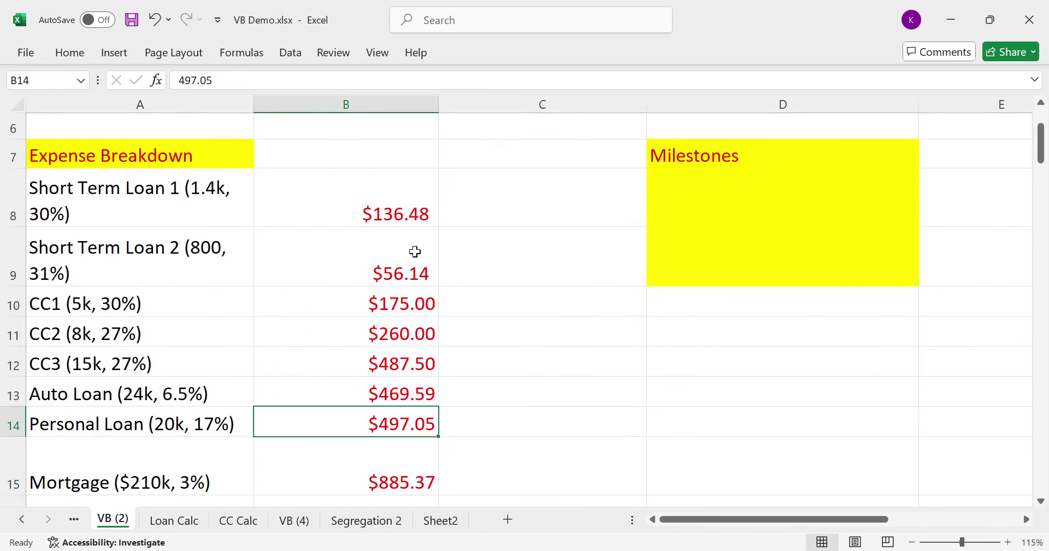
{"action": "key", "text": "Up"}
{"action": "key", "text": "Up"}
{"action": "key", "text": "Up"}
{"action": "key", "text": "Up"}
{"action": "key", "text": "Up"}
{"action": "key", "text": "Up"}
{"action": "key", "text": "Up"}
{"action": "key", "text": "Down"}
{"action": "key", "text": "Down"}
{"action": "key", "text": "Down"}
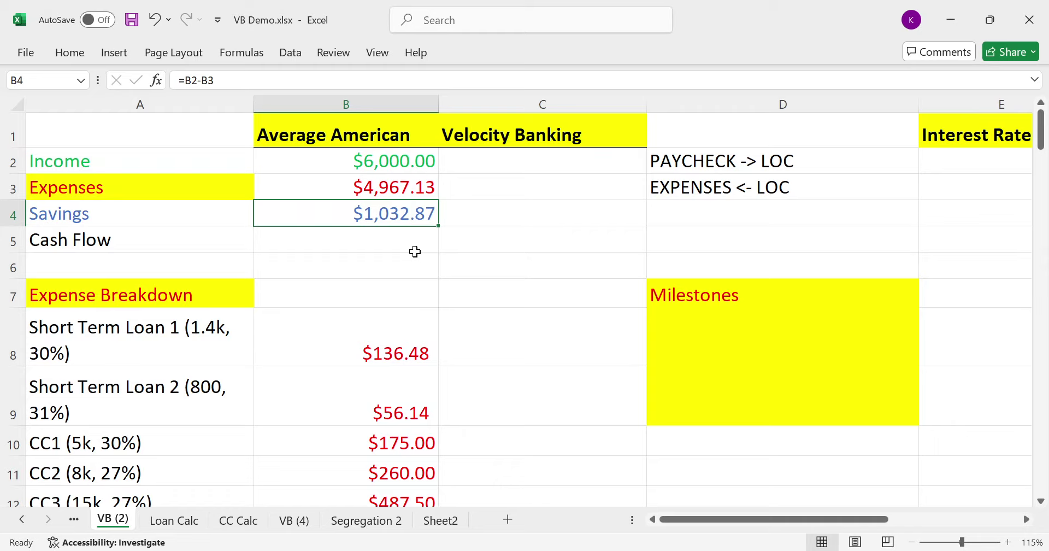
{"action": "key", "text": "Down"}
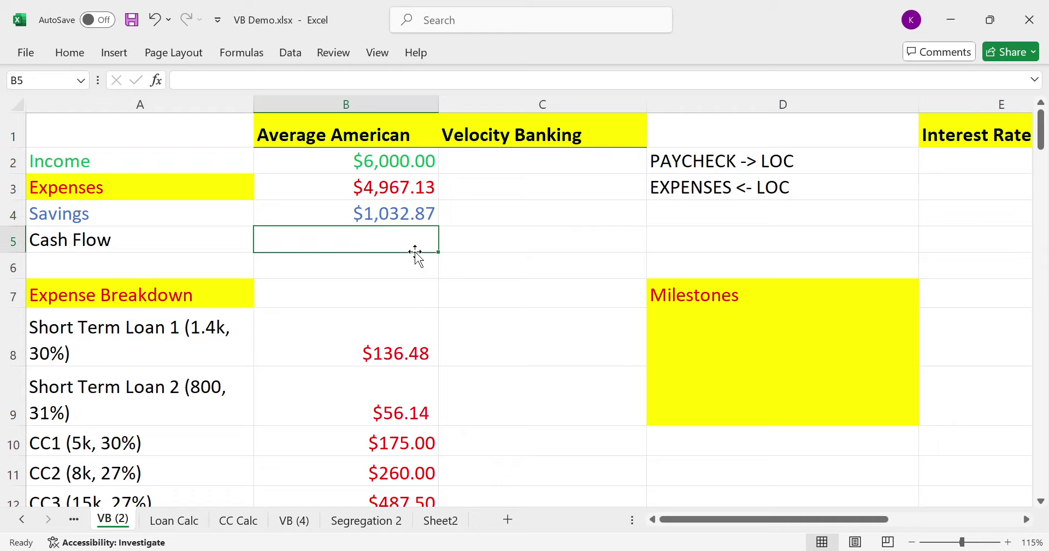
{"action": "key", "text": "Left"}
{"action": "key", "text": "Down"}
{"action": "key", "text": "Down"}
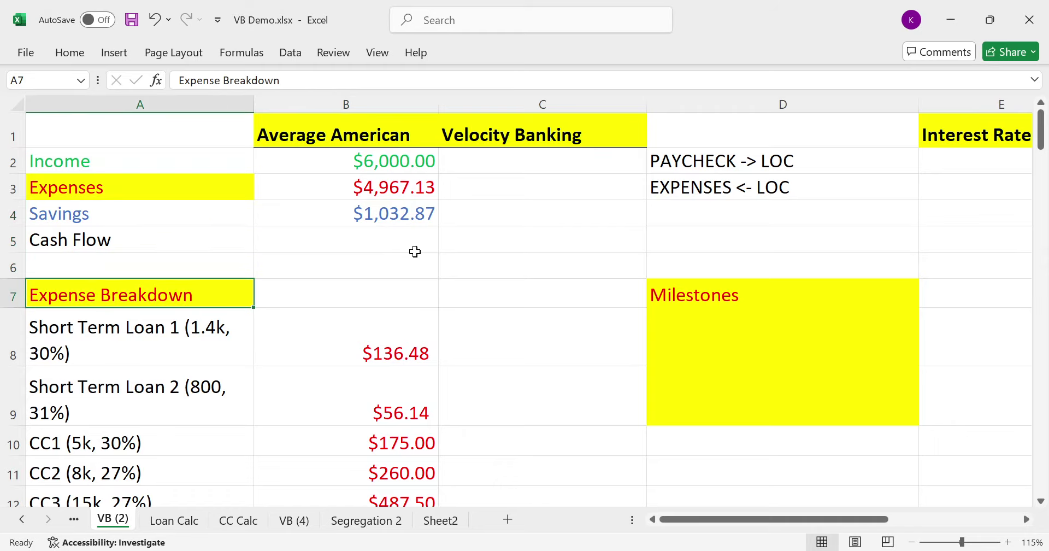
{"action": "key", "text": "Down"}
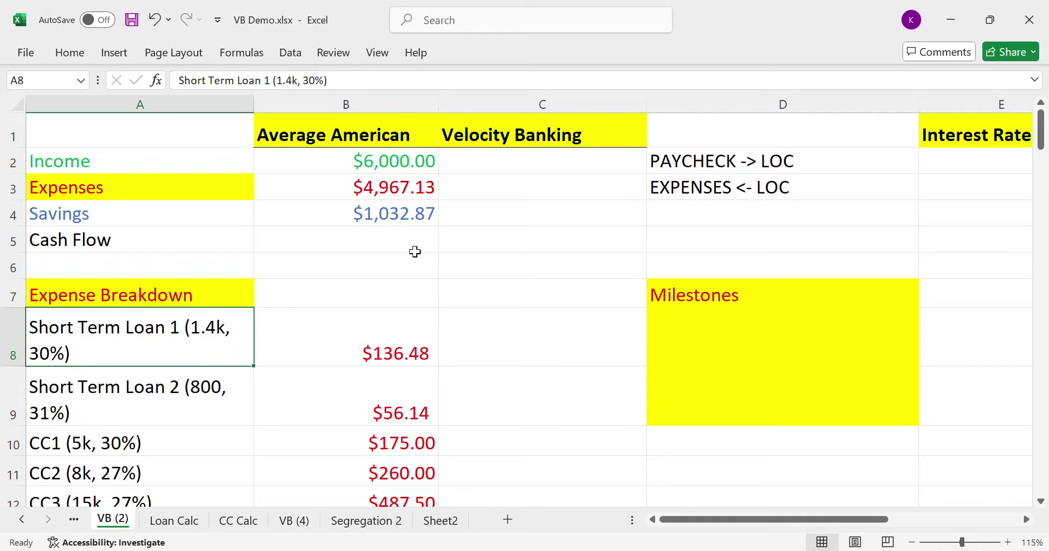
{"action": "key", "text": "Down"}
{"action": "key", "text": "Down"}
{"action": "key", "text": "Down"}
{"action": "key", "text": "Down"}
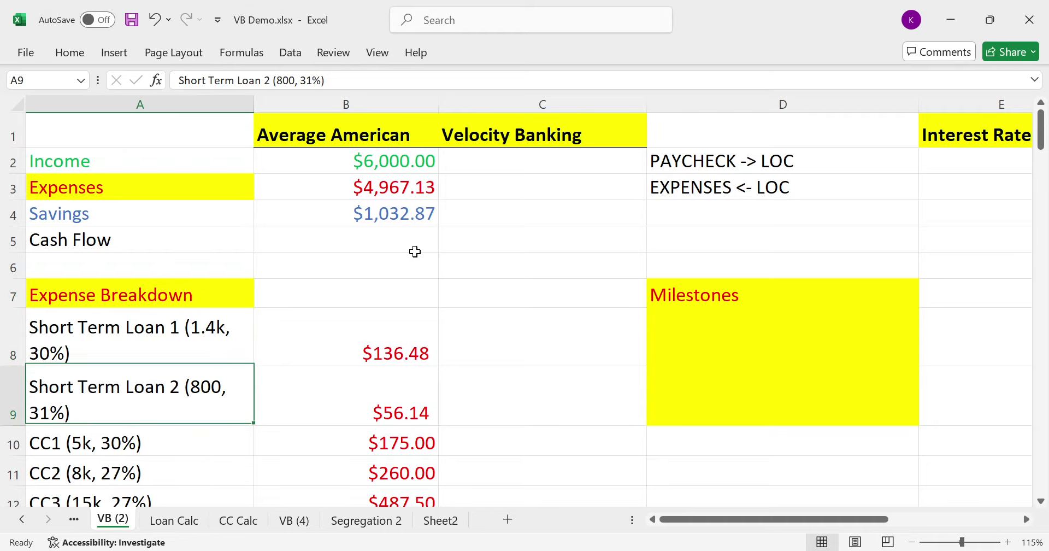
{"action": "key", "text": "Up"}
{"action": "key", "text": "Down"}
{"action": "key", "text": "Down"}
{"action": "key", "text": "Down"}
{"action": "key", "text": "Down"}
{"action": "key", "text": "Down"}
{"action": "key", "text": "Down"}
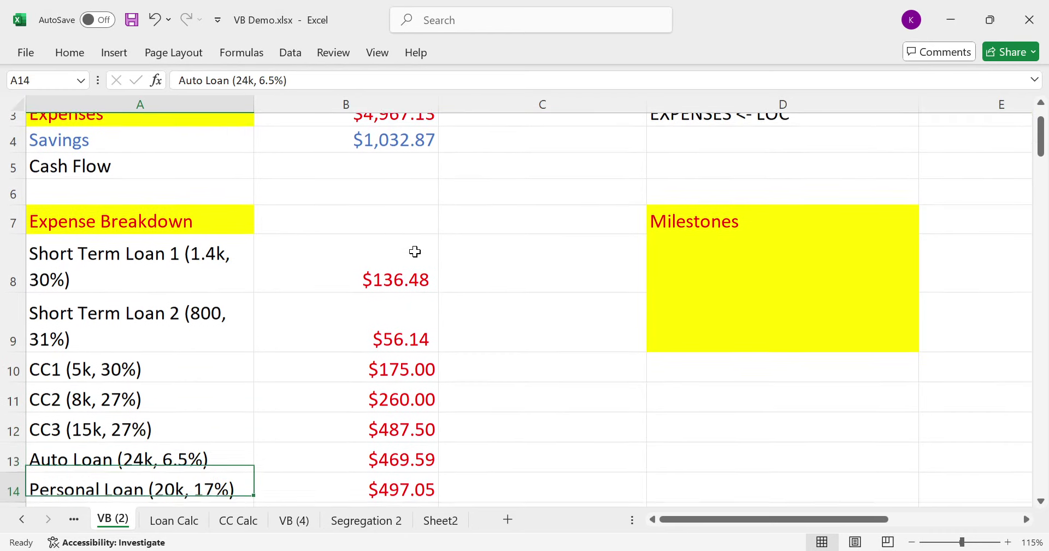
{"action": "key", "text": "Down"}
{"action": "key", "text": "Right"}
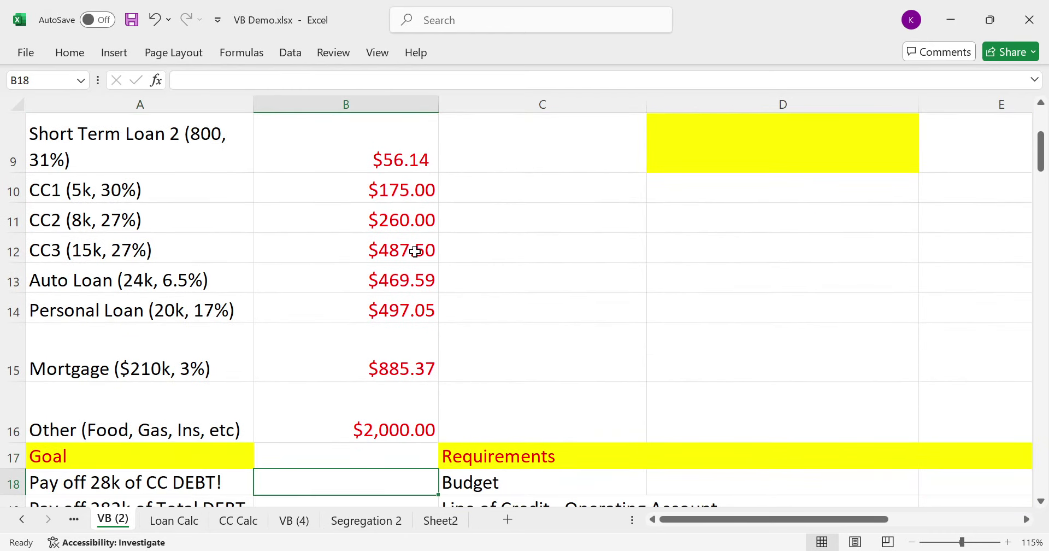
{"action": "key", "text": "Down"}
{"action": "key", "text": "Right"}
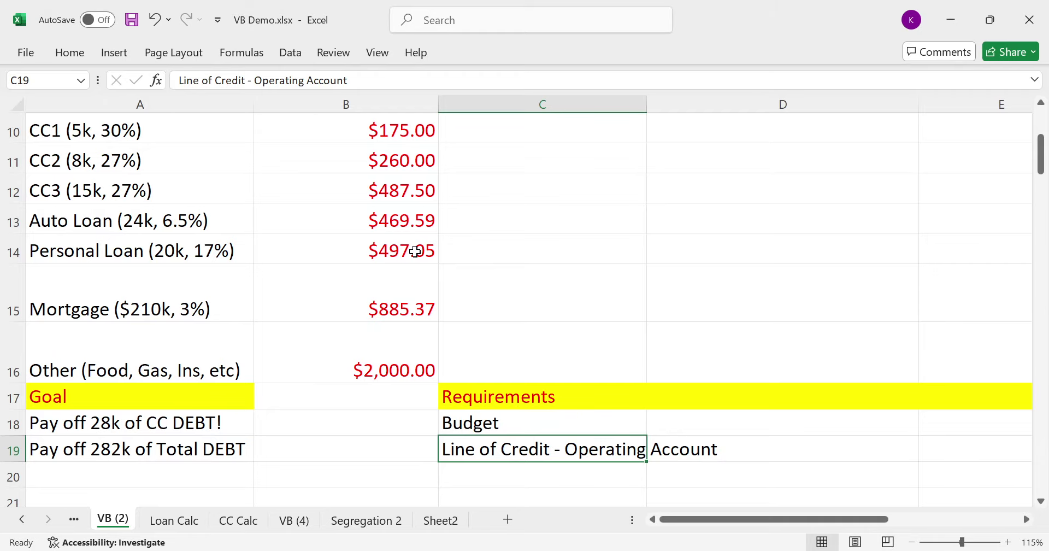
{"action": "key", "text": "Up"}
{"action": "key", "text": "Up"}
{"action": "key", "text": "Up"}
Copy the expense amounts B8:B16 into the Velocity Banking column C8:C16
{"action": "key", "text": "Left"}
{"action": "key", "text": "shift+Up"}
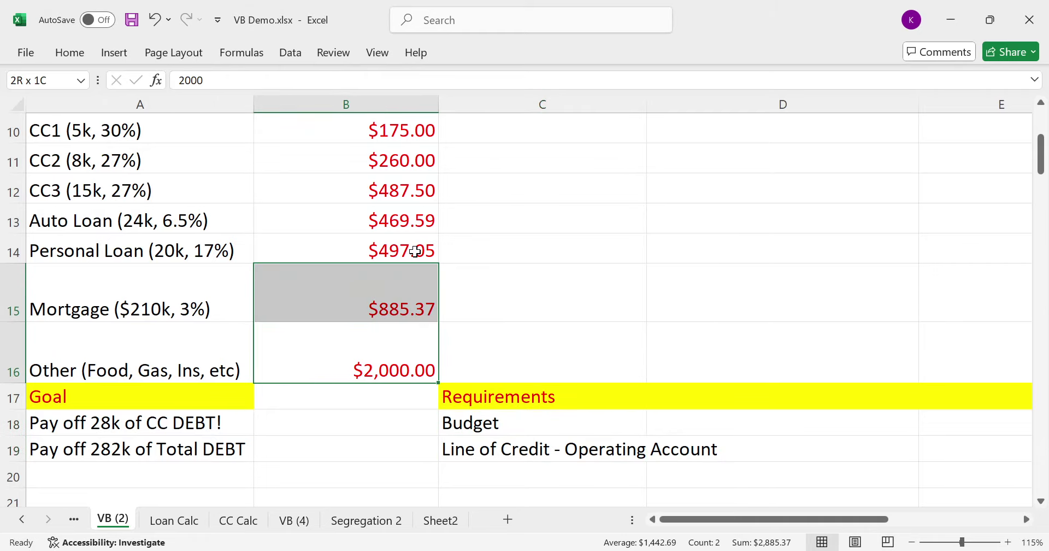
{"action": "key", "text": "ctrl+shift+Up"}
{"action": "key", "text": "shift+Down"}
{"action": "key", "text": "shift+Down"}
{"action": "key", "text": "shift+Down"}
{"action": "key", "text": "shift+Down"}
{"action": "key", "text": "shift+Down"}
{"action": "key", "text": "shift+Down"}
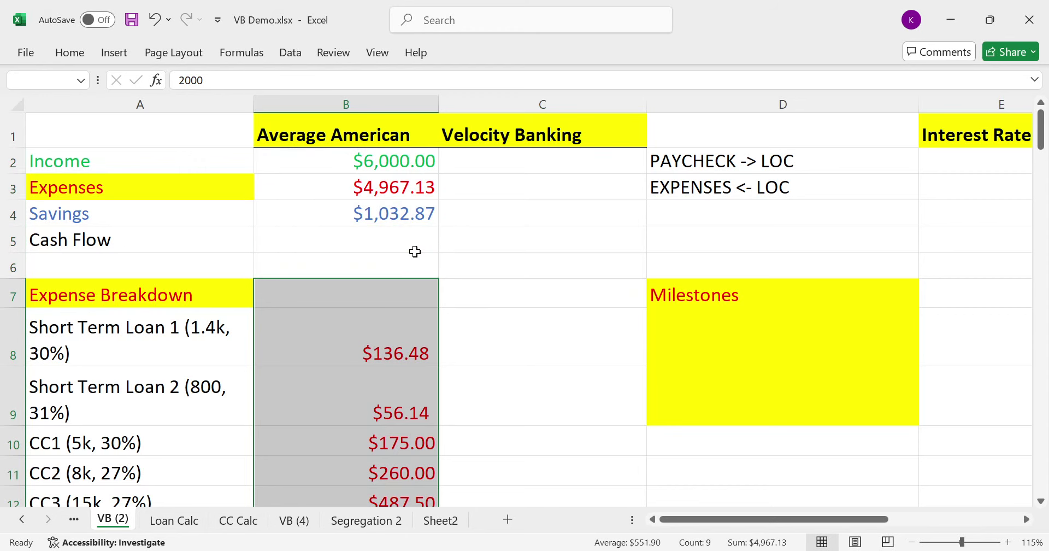
{"action": "key", "text": "shift+Down"}
{"action": "key", "text": "ctrl+c"}
{"action": "key", "text": "Right"}
{"action": "key", "text": "Up"}
{"action": "key", "text": "Up"}
{"action": "key", "text": "Up"}
{"action": "key", "text": "Up"}
{"action": "key", "text": "Up"}
{"action": "key", "text": "Up"}
{"action": "key", "text": "Up"}
{"action": "key", "text": "Up"}
{"action": "key", "text": "Up"}
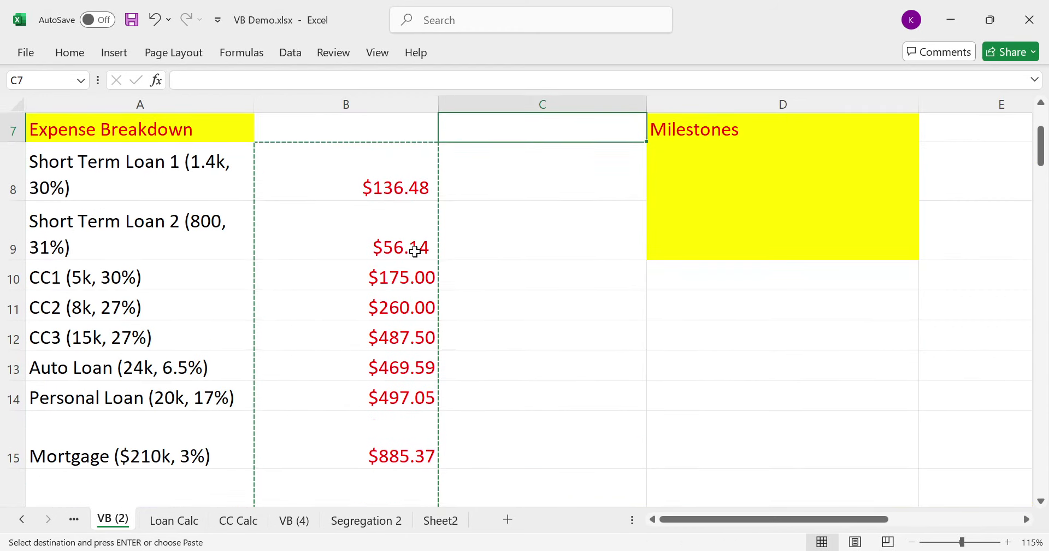
{"action": "key", "text": "Down"}
{"action": "key", "text": "ctrl+v"}
Copy the $6,000.00 income into the Velocity Banking income cell C2
{"action": "key", "text": "Up"}
{"action": "key", "text": "ctrl+Up"}
{"action": "key", "text": "Left"}
{"action": "key", "text": "Down"}
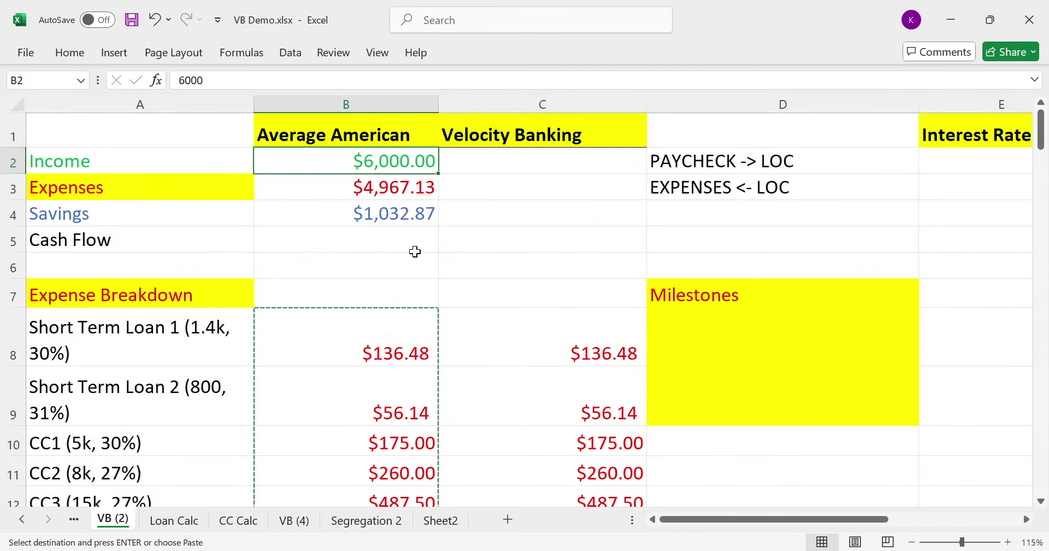
{"action": "key", "text": "ctrl+c"}
{"action": "key", "text": "Right"}
{"action": "key", "text": "ctrl+v"}
Enter 0 Velocity Banking savings in C4 and copy the $4,967.13 expense total into C3
{"action": "key", "text": "Down"}
{"action": "key", "text": "Down"}
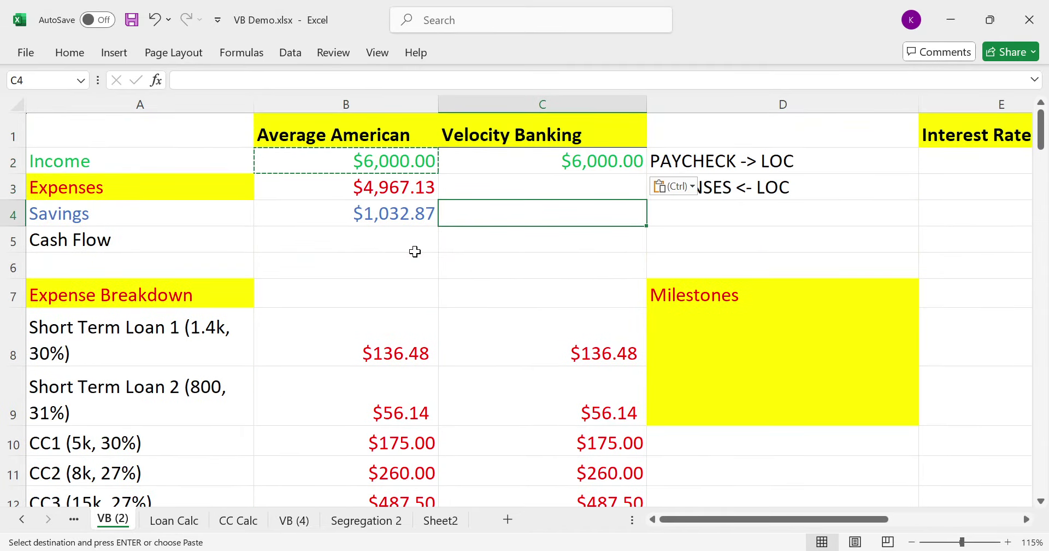
{"action": "key", "text": "Escape"}
{"action": "type", "text": "0"}
{"action": "key", "text": "Return"}
{"action": "key", "text": "Up"}
{"action": "key", "text": "Up"}
{"action": "key", "text": "Left"}
{"action": "key", "text": "ctrl+c"}
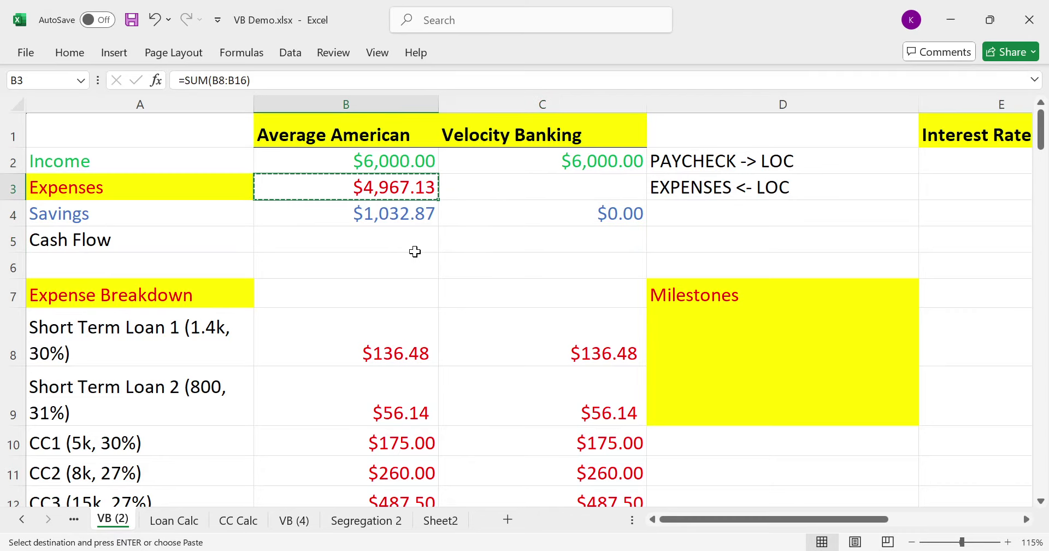
{"action": "key", "text": "Right"}
{"action": "key", "text": "ctrl+v"}
Set Velocity Banking cash flow in C5 to =C2-C3, showing $1,032.87
{"action": "key", "text": "Down"}
{"action": "key", "text": "Down"}
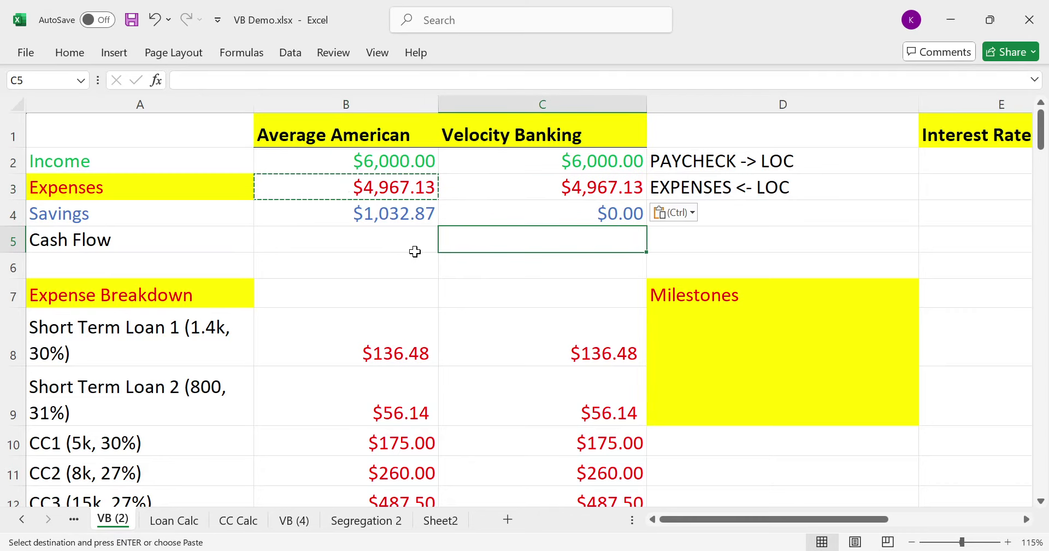
{"action": "type", "text": "=c2"}
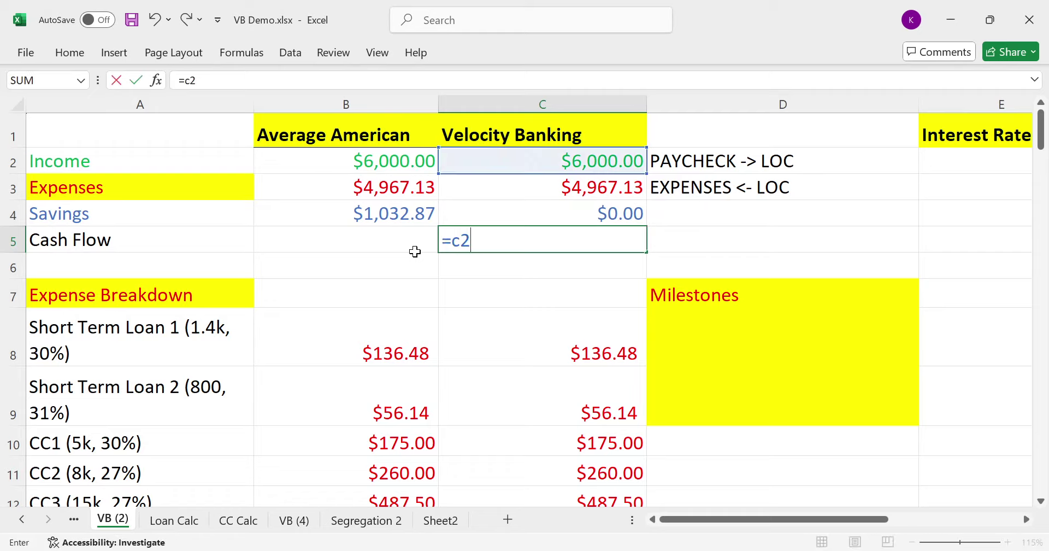
{"action": "type", "text": "-c3"}
{"action": "key", "text": "Return"}
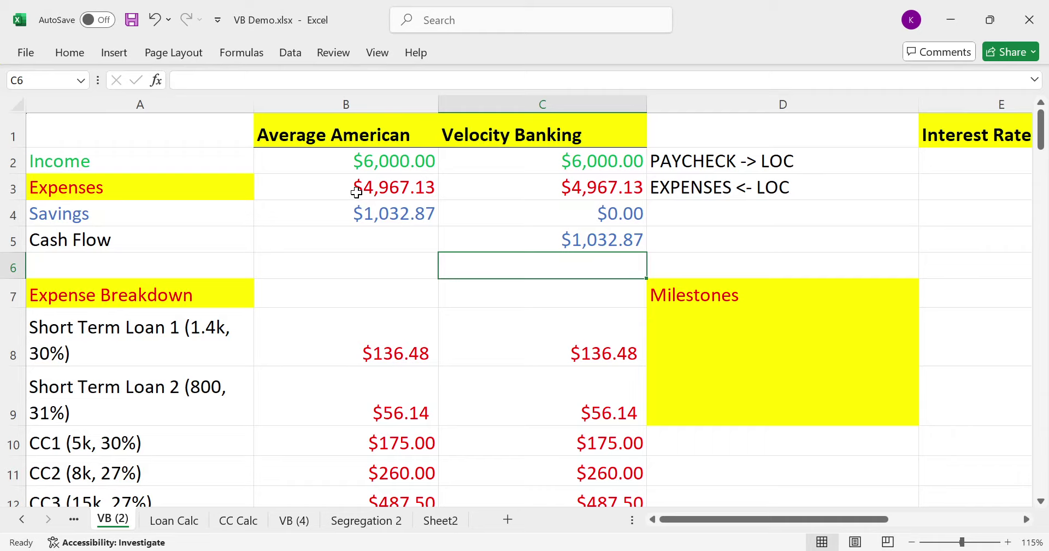
{"action": "left_click", "coordinate": [382, 215]}
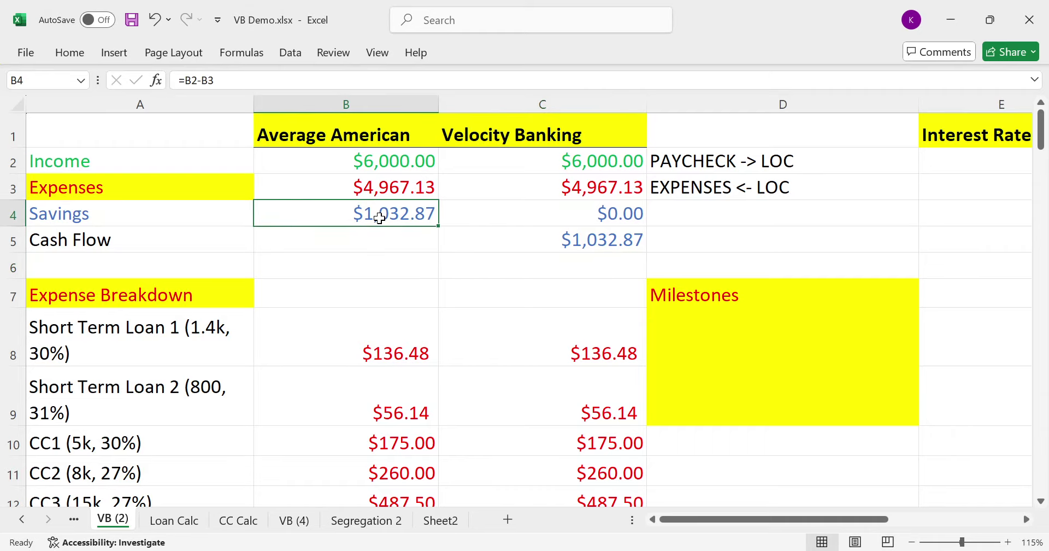
{"action": "left_click", "coordinate": [570, 241]}
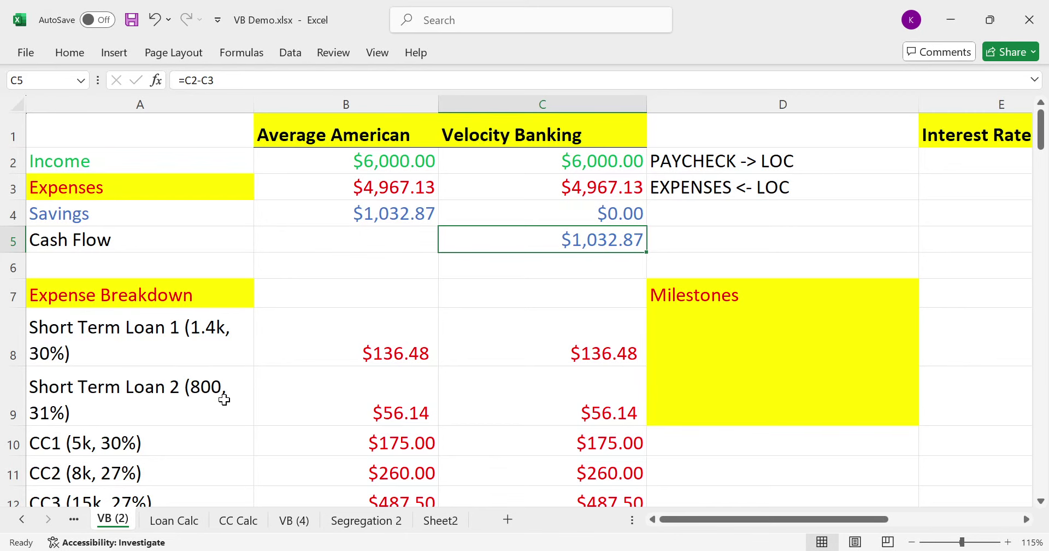
Clear the old line-of-credit balance schedule G3:I41 and the 28000 starting balance
{"action": "scroll", "coordinate": [222, 394], "scroll_direction": "down", "scroll_amount": 1}
{"action": "scroll", "coordinate": [222, 394], "scroll_direction": "up", "scroll_amount": 1}
{"action": "left_click", "coordinate": [924, 165]}
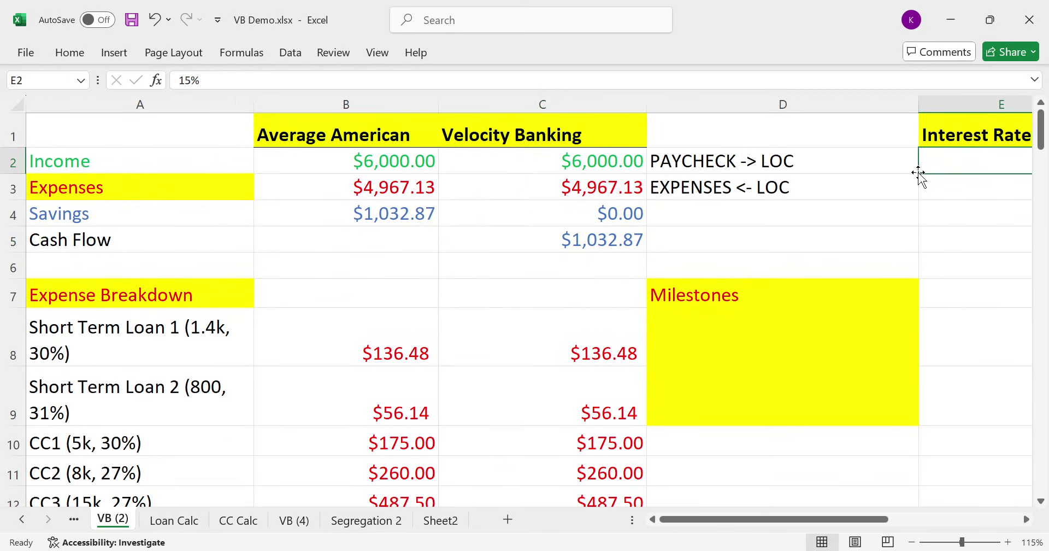
{"action": "key", "text": "Right"}
{"action": "key", "text": "Right"}
{"action": "key", "text": "Down"}
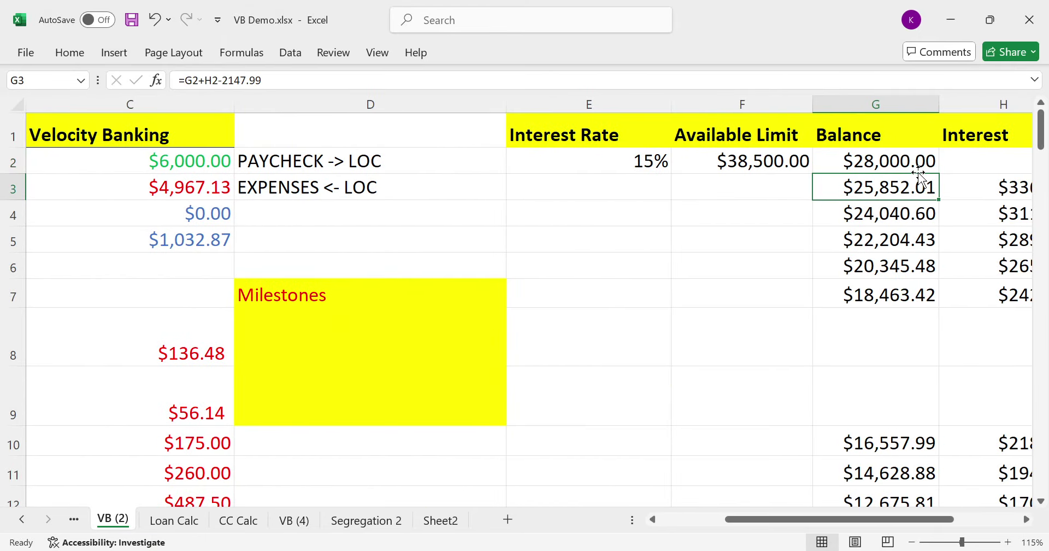
{"action": "key", "text": "shift+Right"}
{"action": "key", "text": "shift+Right"}
{"action": "key", "text": "ctrl+shift+Down"}
{"action": "key", "text": "Delete"}
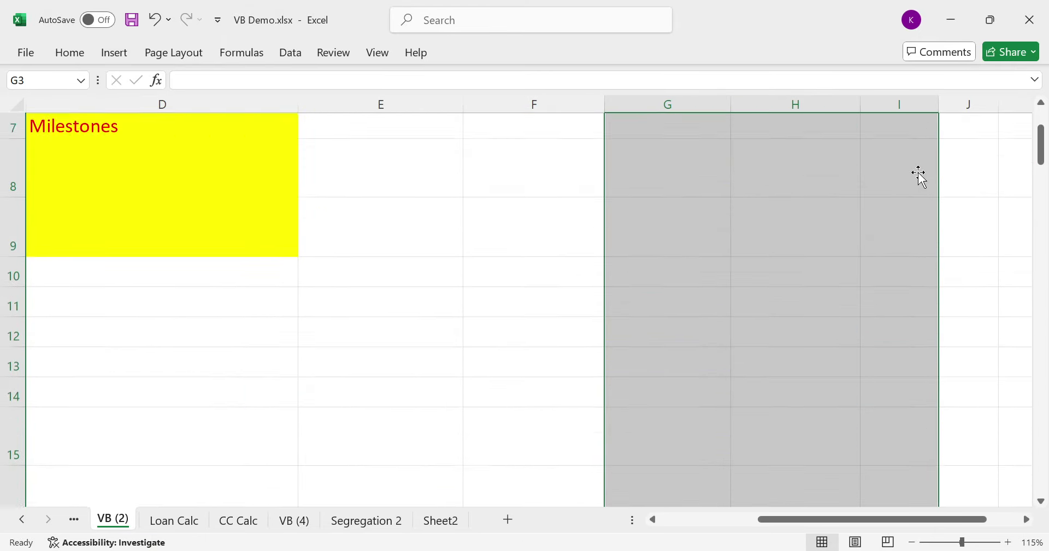
{"action": "key", "text": "Up"}
{"action": "key", "text": "Delete"}
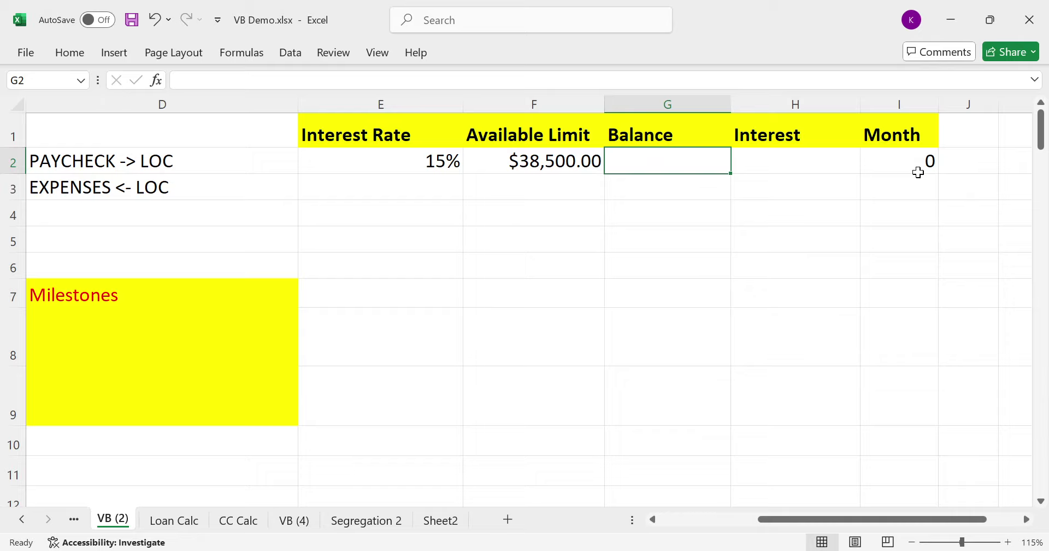
Set the Available Limit to $50,000 and the Interest Rate to 9%
{"action": "key", "text": "Left"}
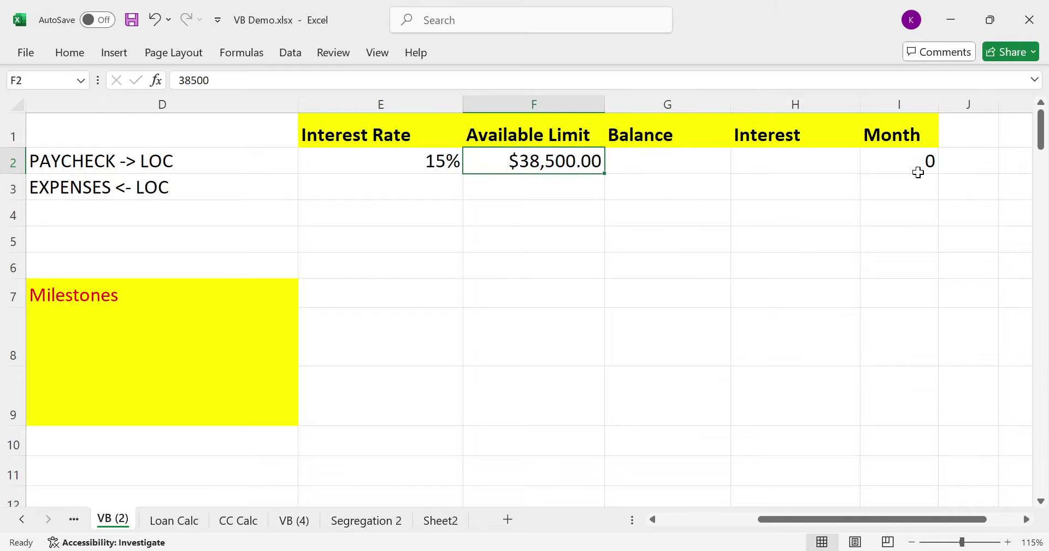
{"action": "type", "text": "50000"}
{"action": "key", "text": "Return"}
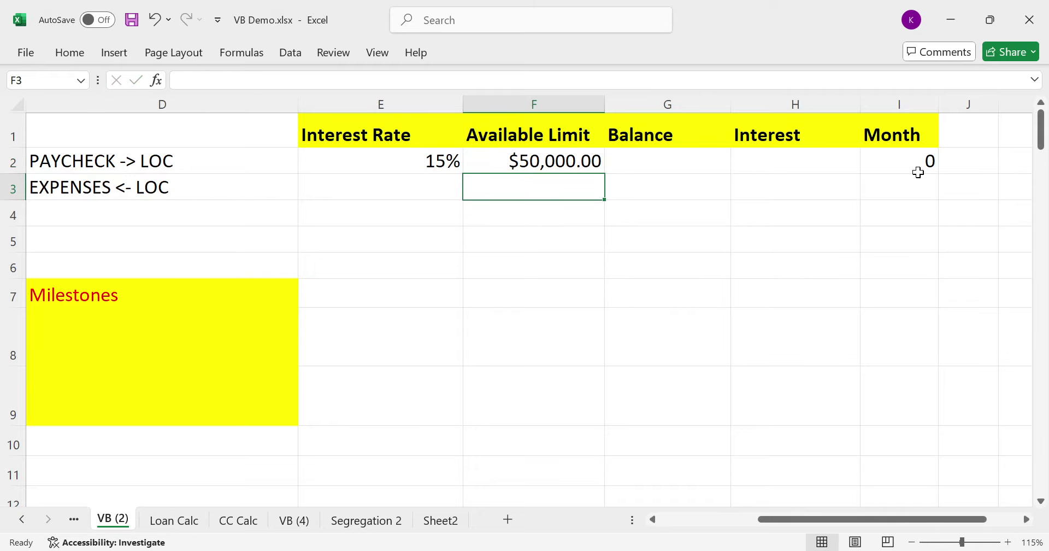
{"action": "key", "text": "Left"}
{"action": "key", "text": "Up"}
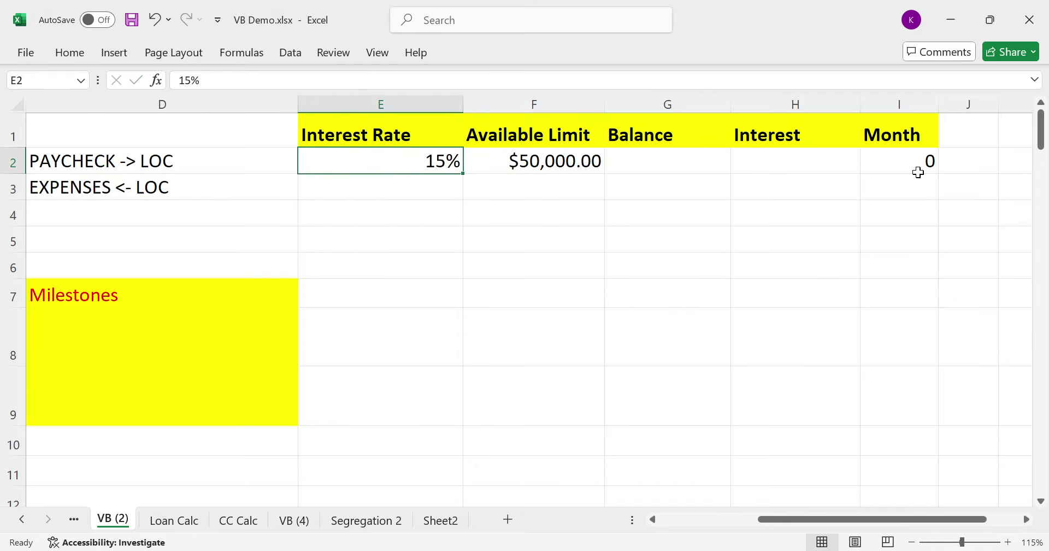
{"action": "type", "text": "8.5"}
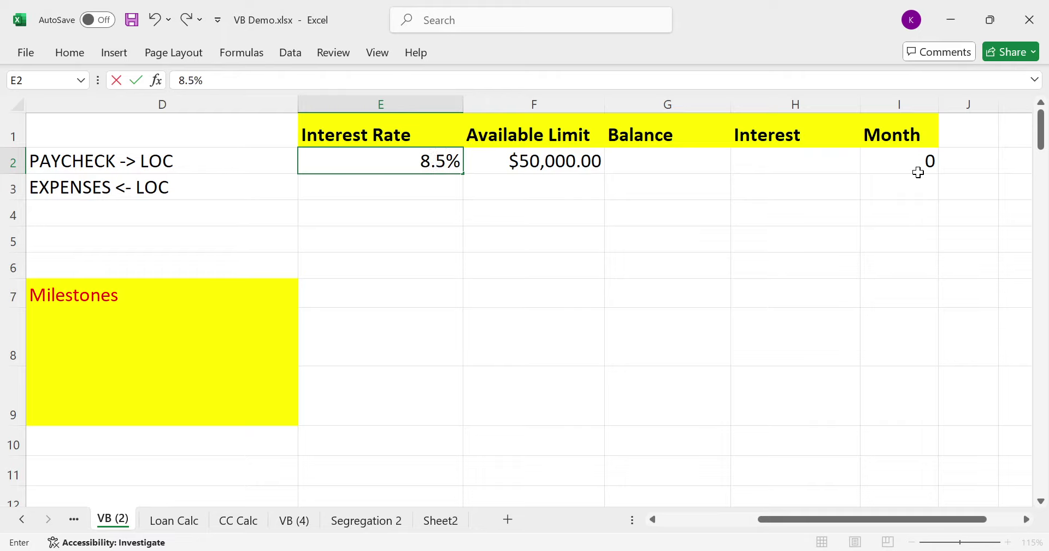
{"action": "key", "text": "Return"}
{"action": "key", "text": "Up"}
{"action": "type", "text": "9"}
{"action": "key", "text": "Return"}
{"action": "key", "text": "Up"}
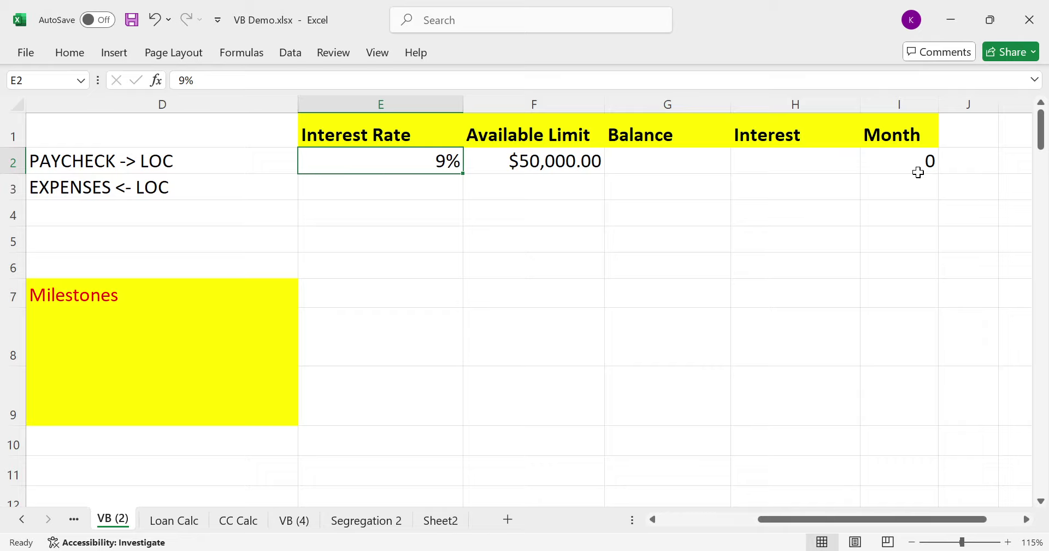
{"action": "key", "text": "Left"}
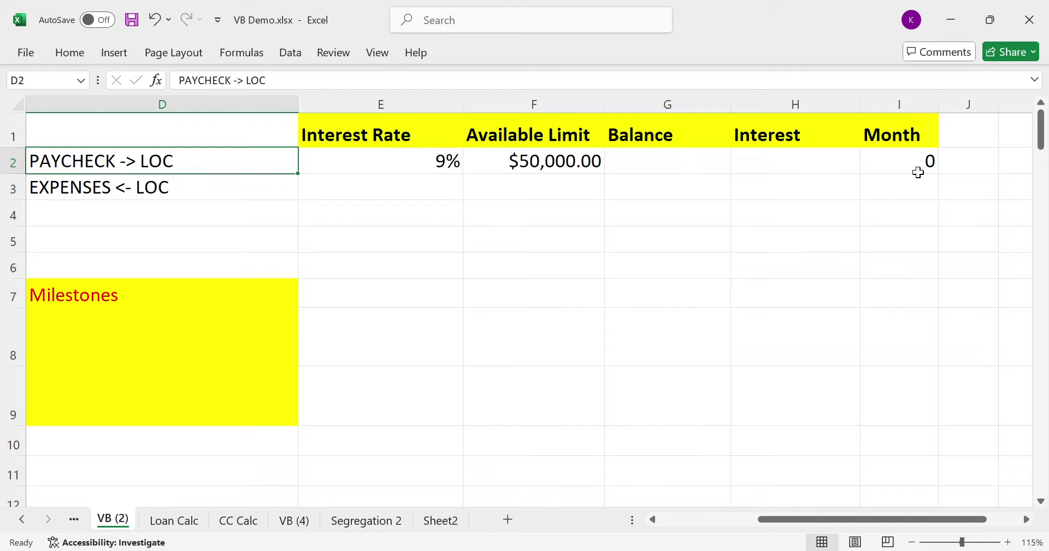
{"action": "key", "text": "Right"}
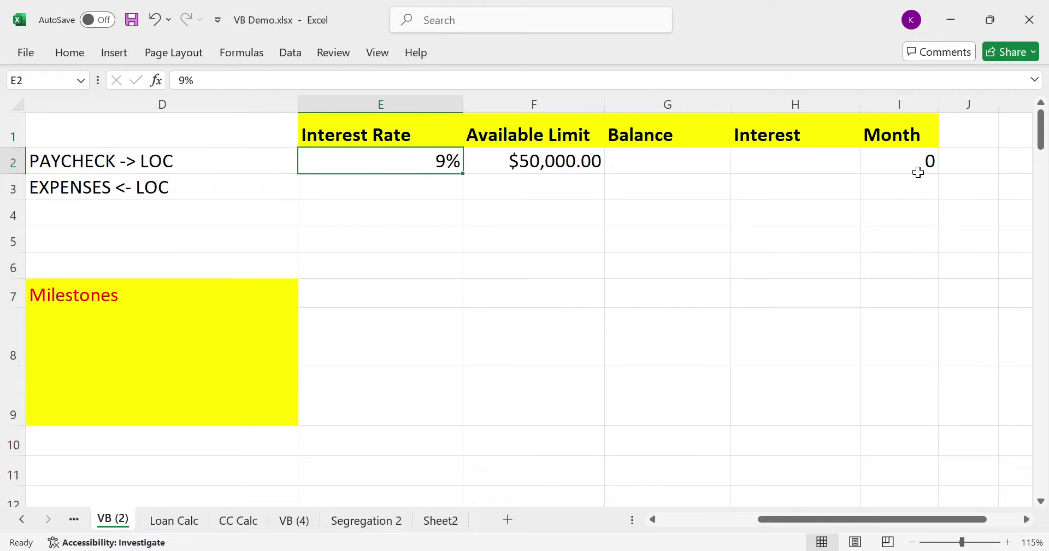
{"action": "key", "text": "Left"}
{"action": "key", "text": "Home"}
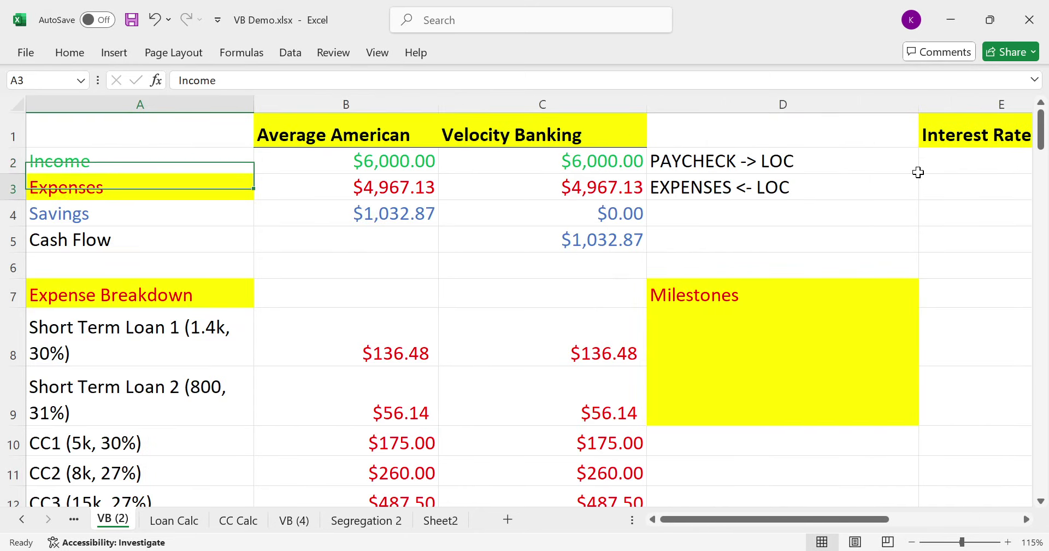
{"action": "key", "text": "Down"}
{"action": "key", "text": "Down"}
{"action": "key", "text": "Down"}
{"action": "key", "text": "Down"}
{"action": "key", "text": "Down"}
{"action": "key", "text": "Down"}
{"action": "key", "text": "shift+Down"}
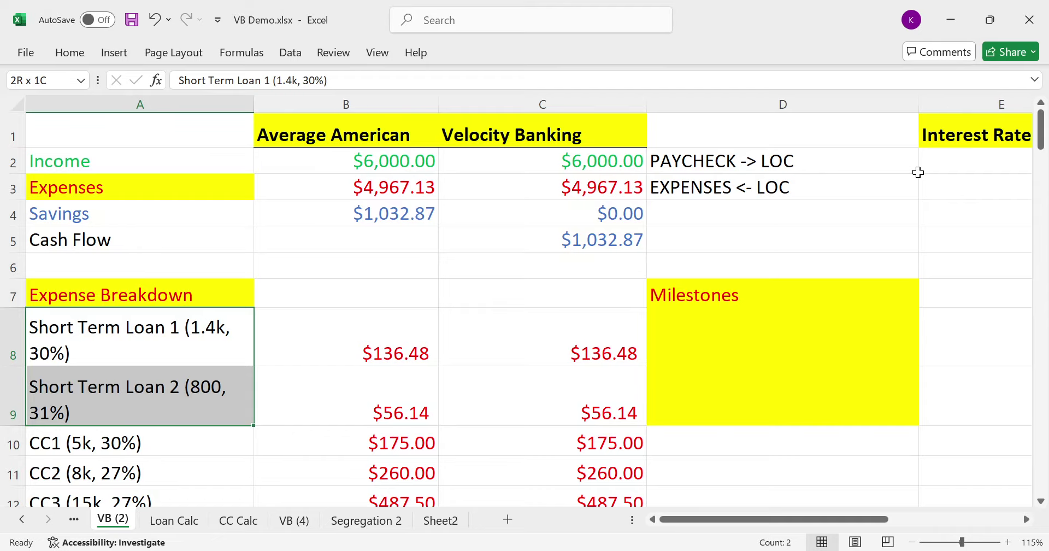
{"action": "key", "text": "Down"}
{"action": "key", "text": "Down"}
{"action": "key", "text": "Down"}
{"action": "key", "text": "Down"}
{"action": "key", "text": "Down"}
{"action": "key", "text": "Down"}
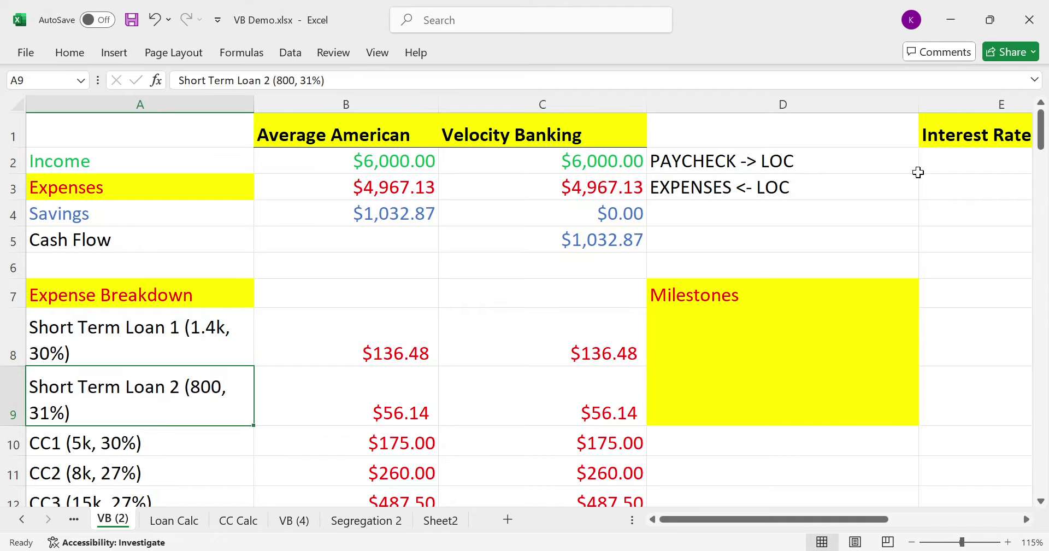
{"action": "key", "text": "Up"}
{"action": "key", "text": "Up"}
{"action": "key", "text": "Up"}
{"action": "key", "text": "Up"}
{"action": "key", "text": "Up"}
{"action": "key", "text": "Up"}
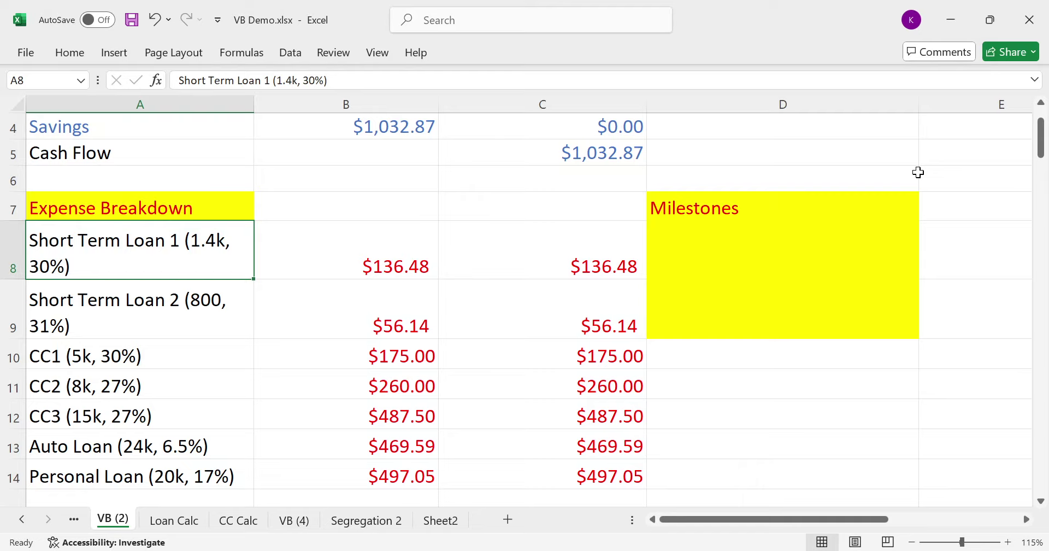
{"action": "key", "text": "shift+Down"}
{"action": "key", "text": "shift+Down"}
{"action": "key", "text": "shift+Down"}
{"action": "key", "text": "shift+Down"}
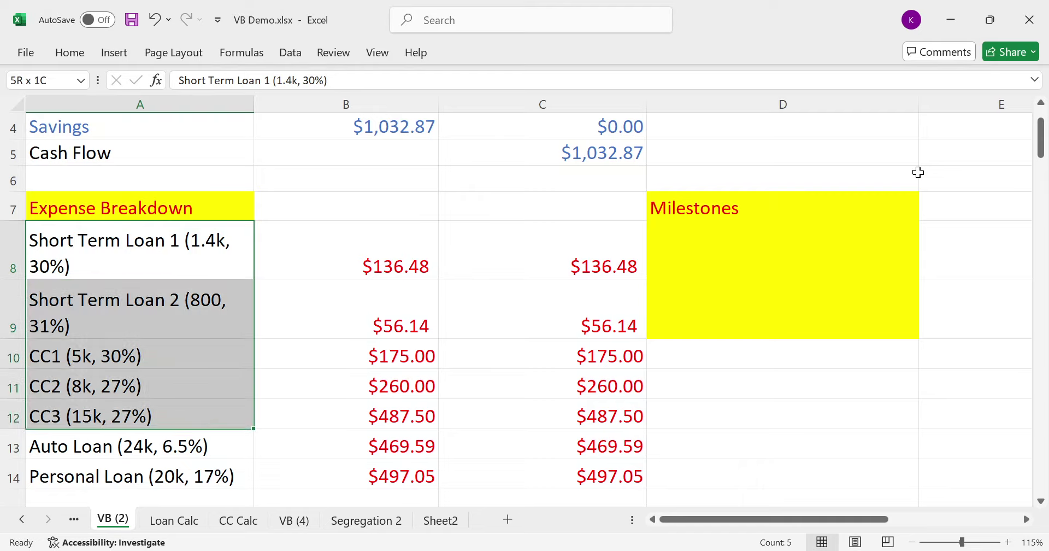
{"action": "key", "text": "Right"}
{"action": "key", "text": "Right"}
{"action": "key", "text": "Right"}
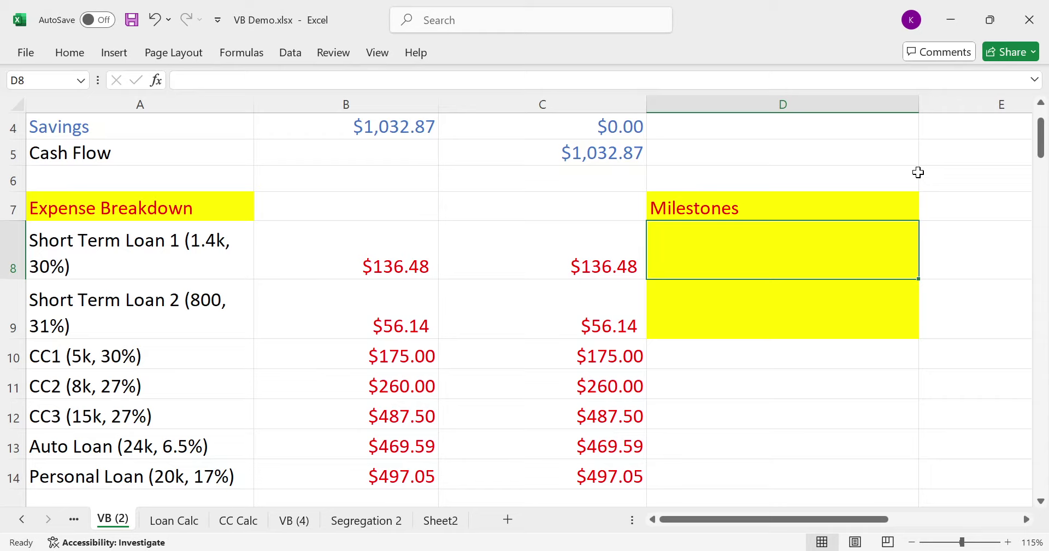
Enter =1.4+.8+5+8+15 in D8, totalling the short-term loans and credit cards at 30.2
{"action": "type", "text": "=1"}
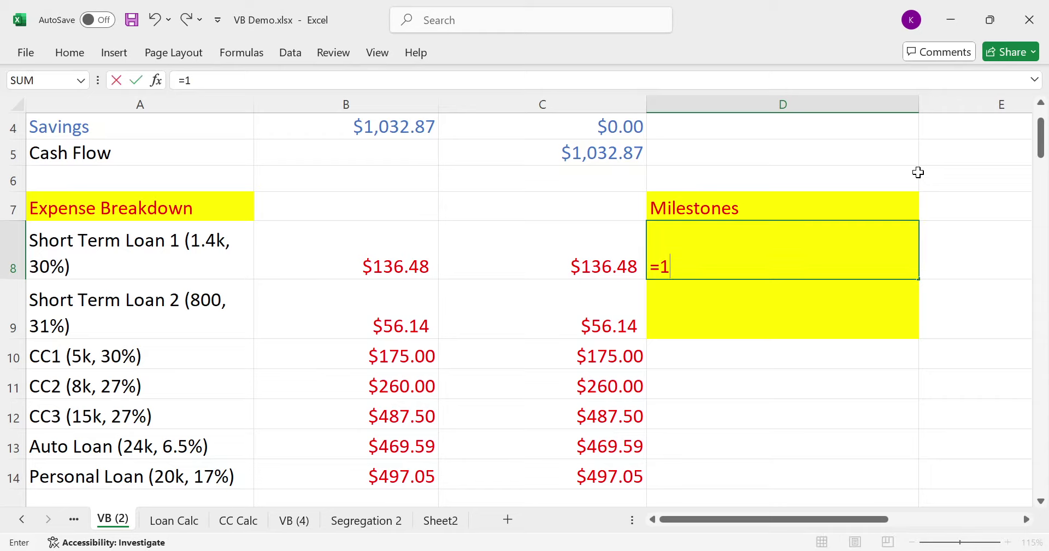
{"action": "type", "text": ".4+.8+5+8+15+24+2"}
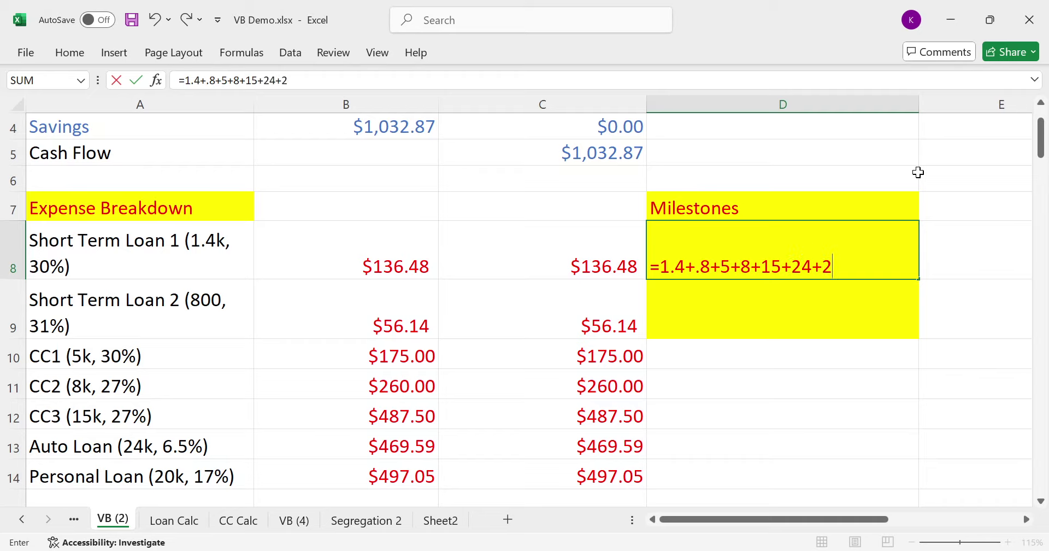
{"action": "key", "text": "BackSpace"}
{"action": "key", "text": "BackSpace"}
{"action": "key", "text": "BackSpace"}
{"action": "key", "text": "BackSpace"}
{"action": "key", "text": "BackSpace"}
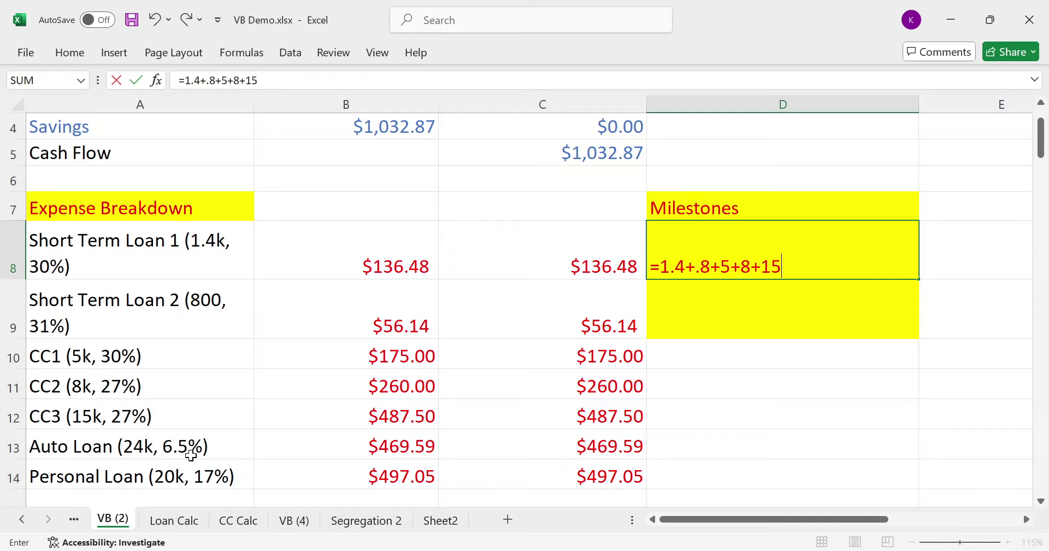
{"action": "key", "text": "Return"}
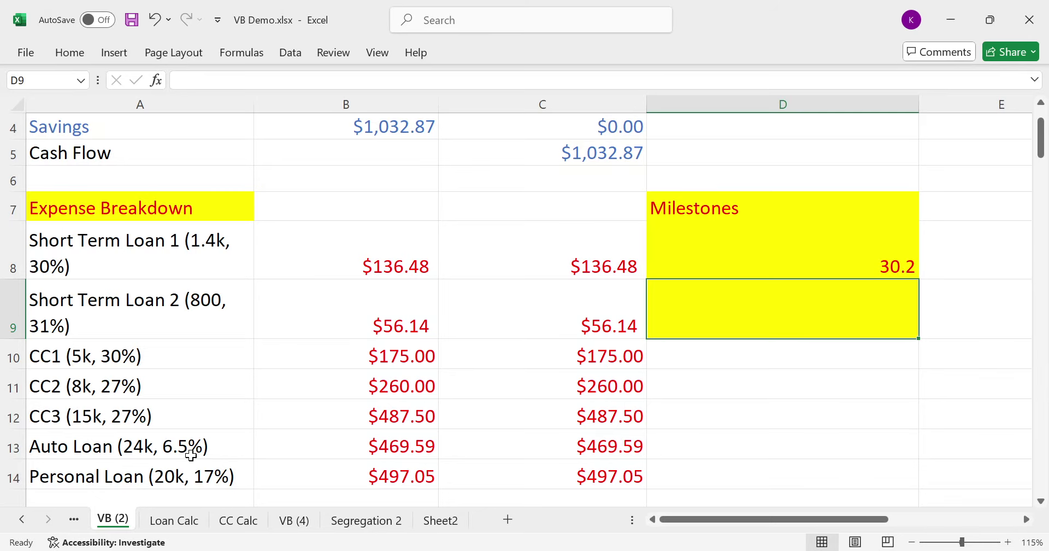
Enter 30200 as the line-of-credit starting Balance in G2
{"action": "key", "text": "Up"}
{"action": "key", "text": "Up"}
{"action": "key", "text": "Right"}
{"action": "key", "text": "Right"}
{"action": "key", "text": "Up"}
{"action": "key", "text": "Up"}
{"action": "key", "text": "Up"}
{"action": "key", "text": "Up"}
{"action": "key", "text": "Up"}
{"action": "key", "text": "Up"}
{"action": "key", "text": "Down"}
{"action": "key", "text": "Right"}
{"action": "type", "text": "30200"}
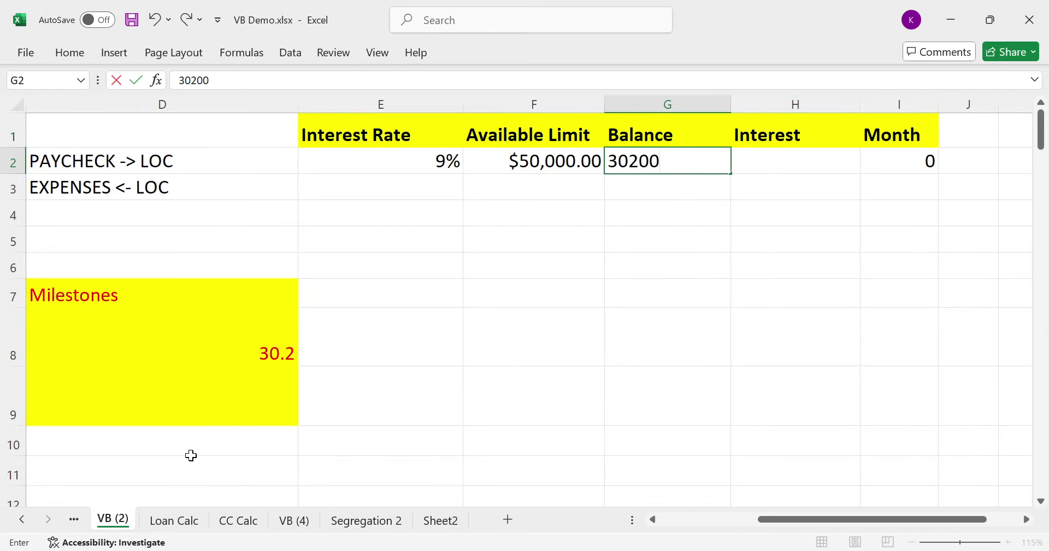
{"action": "key", "text": "Return"}
Check the first short-term loan's Velocity Banking payment and its Milestones formula
{"action": "key", "text": "Left"}
{"action": "key", "text": "Home"}
{"action": "key", "text": "Down"}
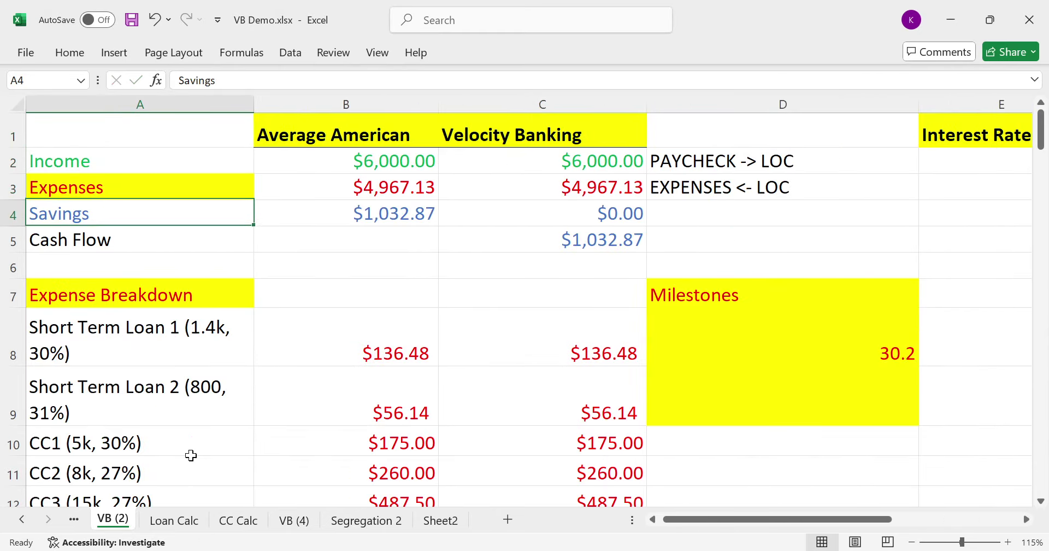
{"action": "key", "text": "Down"}
{"action": "key", "text": "Down"}
{"action": "key", "text": "Down"}
{"action": "key", "text": "Down"}
{"action": "key", "text": "Right"}
{"action": "key", "text": "Right"}
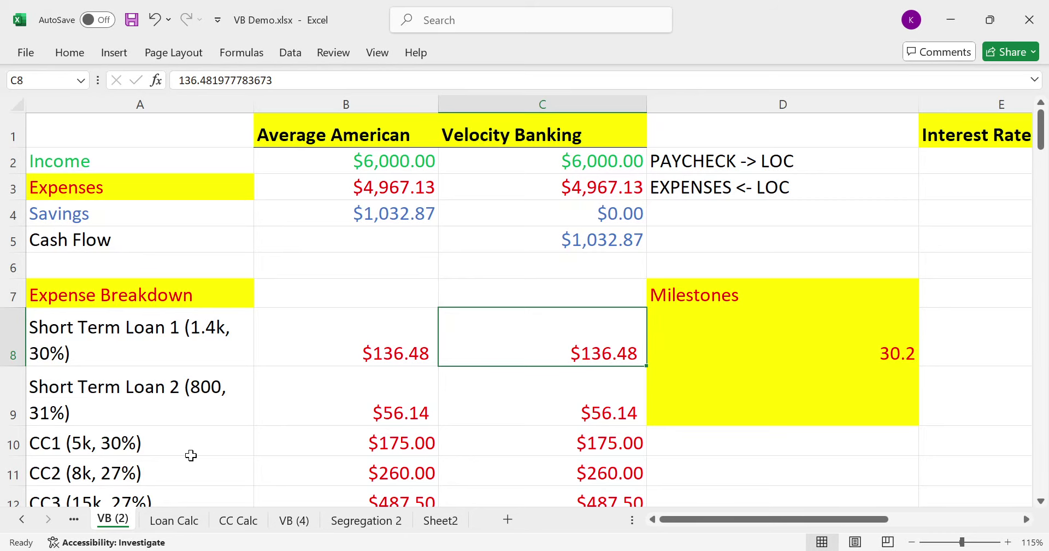
{"action": "key", "text": "Right"}
{"action": "key", "text": "Right"}
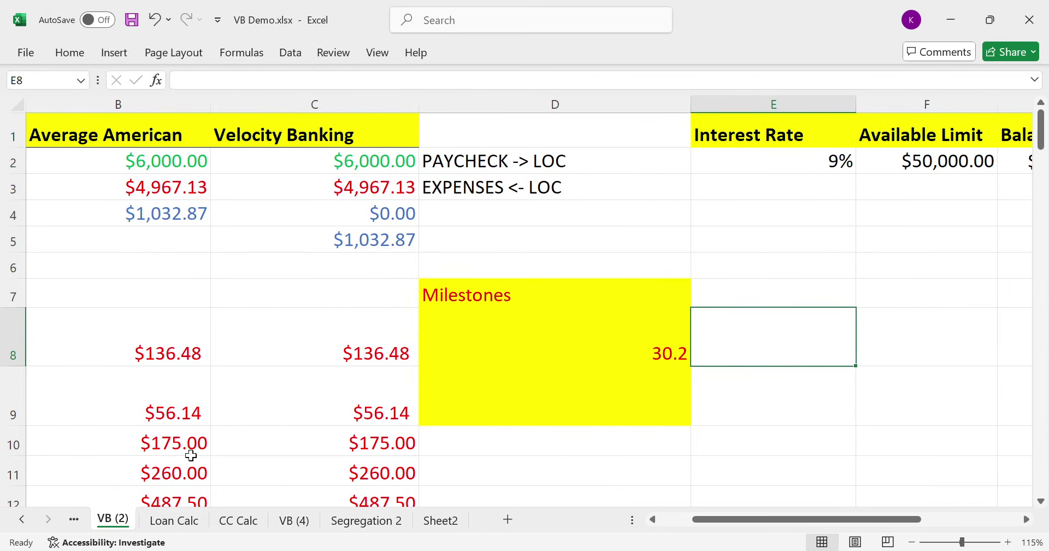
{"action": "key", "text": "Left"}
{"action": "key", "text": "Left"}
{"action": "key", "text": "Left"}
{"action": "key", "text": "Left"}
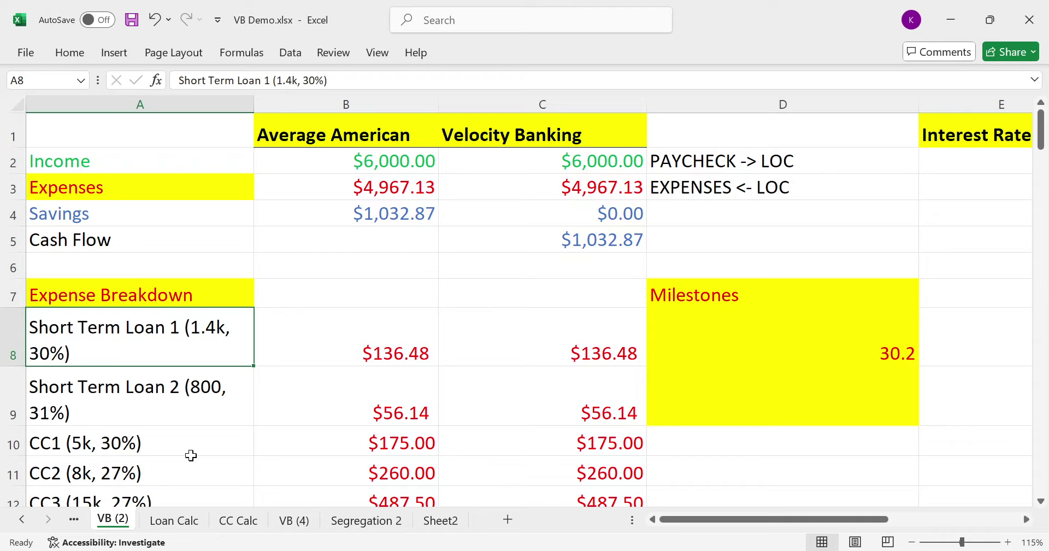
{"action": "key", "text": "Right"}
{"action": "key", "text": "Right"}
{"action": "key", "text": "Right"}
{"action": "key", "text": "Left"}
{"action": "key", "text": "Left"}
{"action": "key", "text": "Left"}
{"action": "key", "text": "Right"}
{"action": "key", "text": "Right"}
{"action": "key", "text": "Right"}
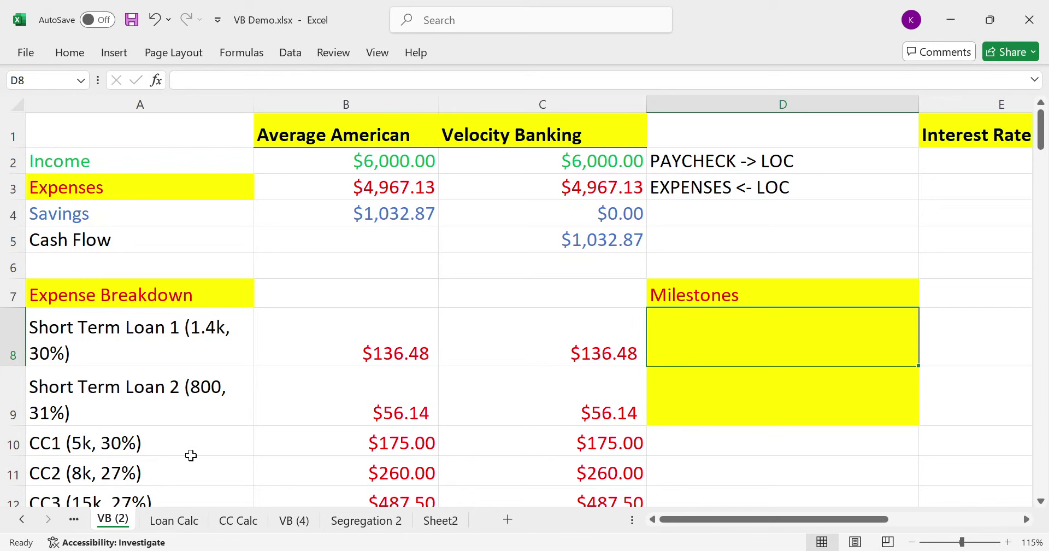
{"action": "key", "text": "Left"}
{"action": "key", "text": "Left"}
{"action": "key", "text": "Left"}
Select both short-term loan rows, then review the line-of-credit table and Velocity Banking expenses
{"action": "key", "text": "shift+Down"}
{"action": "key", "text": "shift+Down"}
{"action": "key", "text": "shift+Down"}
{"action": "key", "text": "shift+Down"}
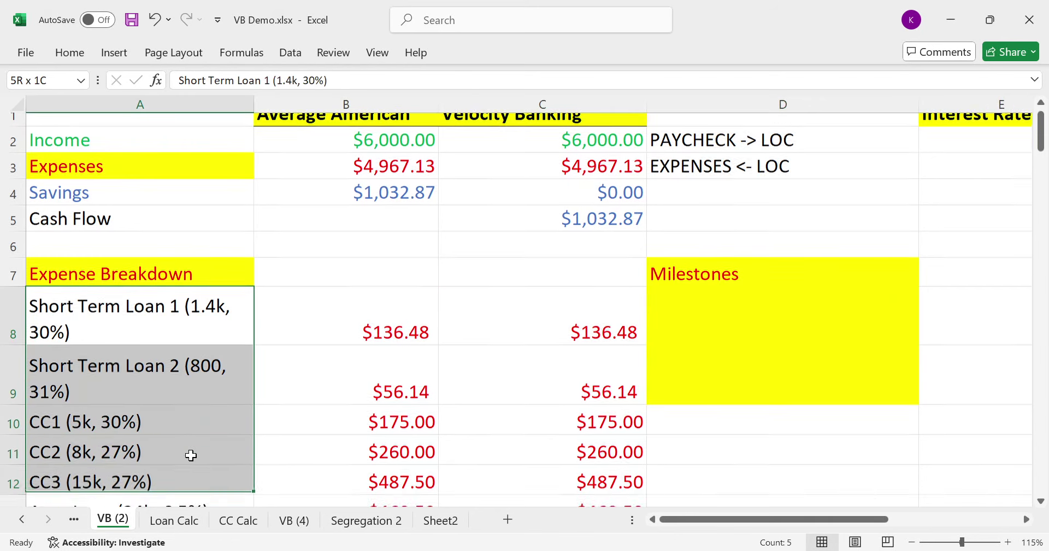
{"action": "key", "text": "Up"}
{"action": "key", "text": "Up"}
{"action": "key", "text": "Up"}
{"action": "key", "text": "Up"}
{"action": "key", "text": "Up"}
{"action": "key", "text": "Up"}
{"action": "key", "text": "Up"}
{"action": "key", "text": "Right"}
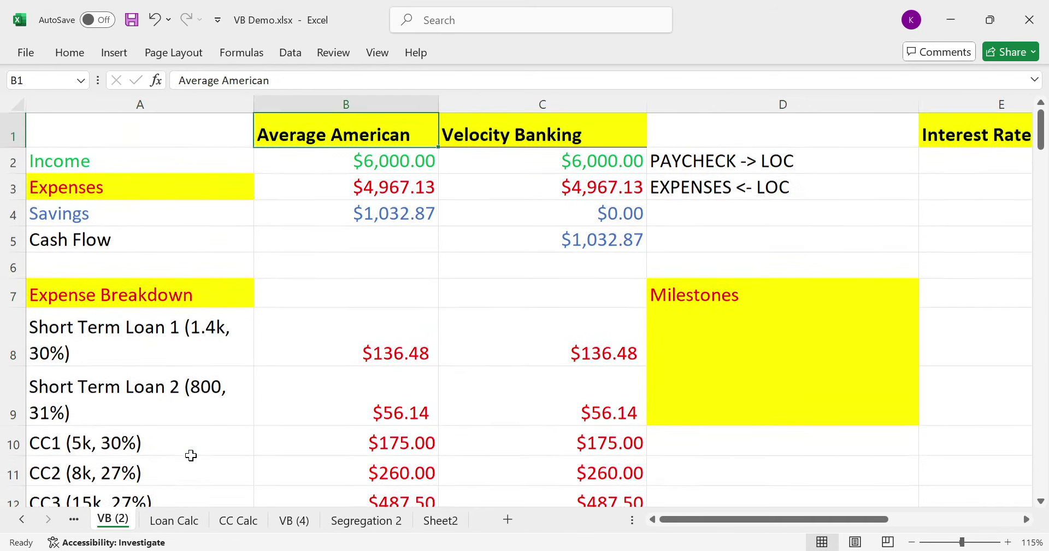
{"action": "key", "text": "Right"}
{"action": "key", "text": "Right"}
{"action": "key", "text": "Right"}
{"action": "key", "text": "Right"}
{"action": "key", "text": "Right"}
{"action": "key", "text": "Right"}
{"action": "key", "text": "Down"}
{"action": "key", "text": "Left"}
{"action": "key", "text": "Left"}
{"action": "key", "text": "Left"}
{"action": "key", "text": "Left"}
{"action": "key", "text": "Left"}
{"action": "key", "text": "Left"}
{"action": "key", "text": "Left"}
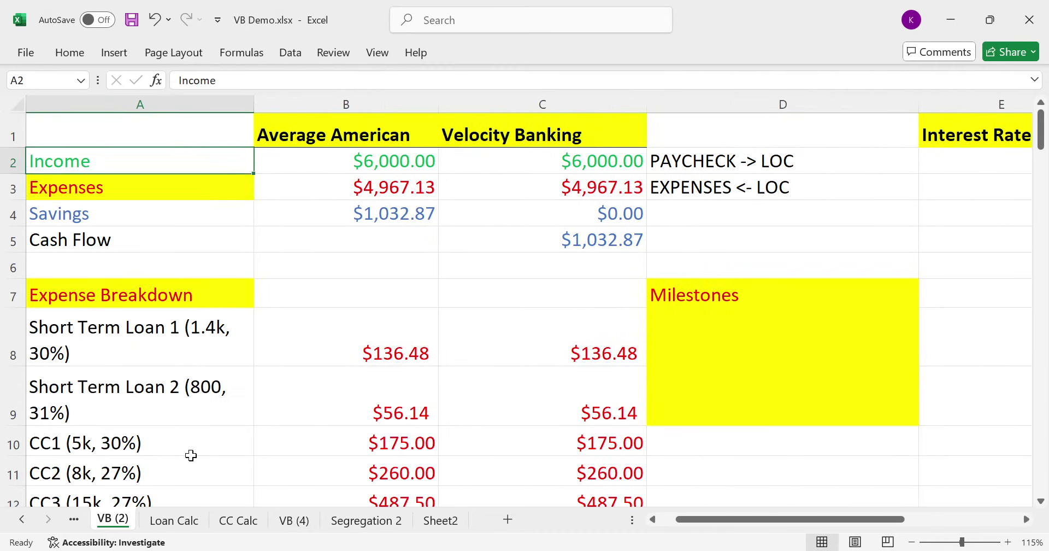
{"action": "key", "text": "Down"}
{"action": "key", "text": "Right"}
{"action": "key", "text": "Right"}
{"action": "key", "text": "Down"}
{"action": "key", "text": "Down"}
{"action": "key", "text": "Down"}
{"action": "key", "text": "Down"}
{"action": "key", "text": "Down"}
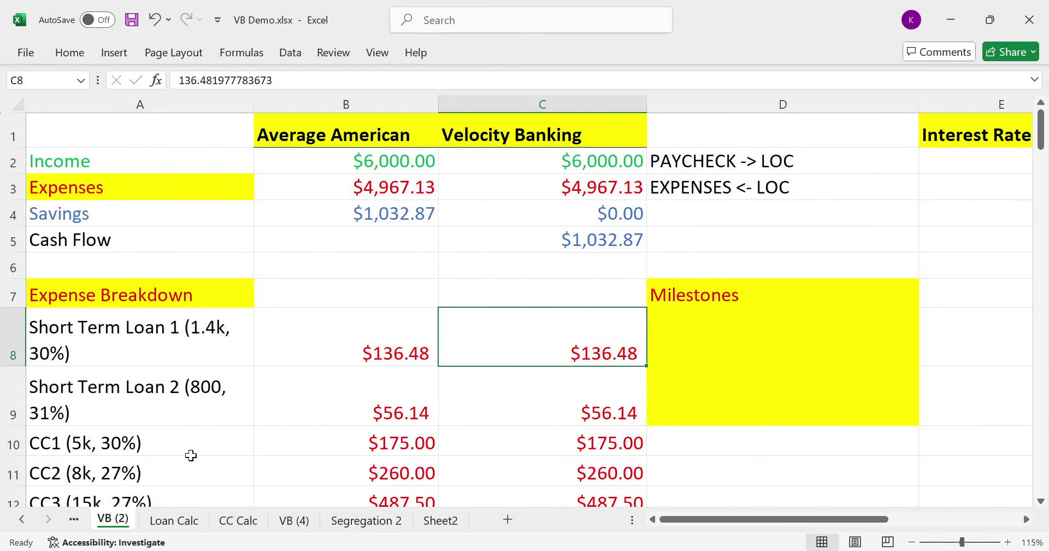
{"action": "type", "text": "0"}
{"action": "key", "text": "Return"}
{"action": "type", "text": "0"}
{"action": "key", "text": "Return"}
{"action": "type", "text": "0"}
{"action": "key", "text": "Return"}
{"action": "type", "text": "0"}
{"action": "key", "text": "Return"}
{"action": "type", "text": "0"}
{"action": "key", "text": "Return"}
{"action": "key", "text": "Up"}
{"action": "key", "text": "ctrl+Up"}
{"action": "key", "text": "ctrl+Up"}
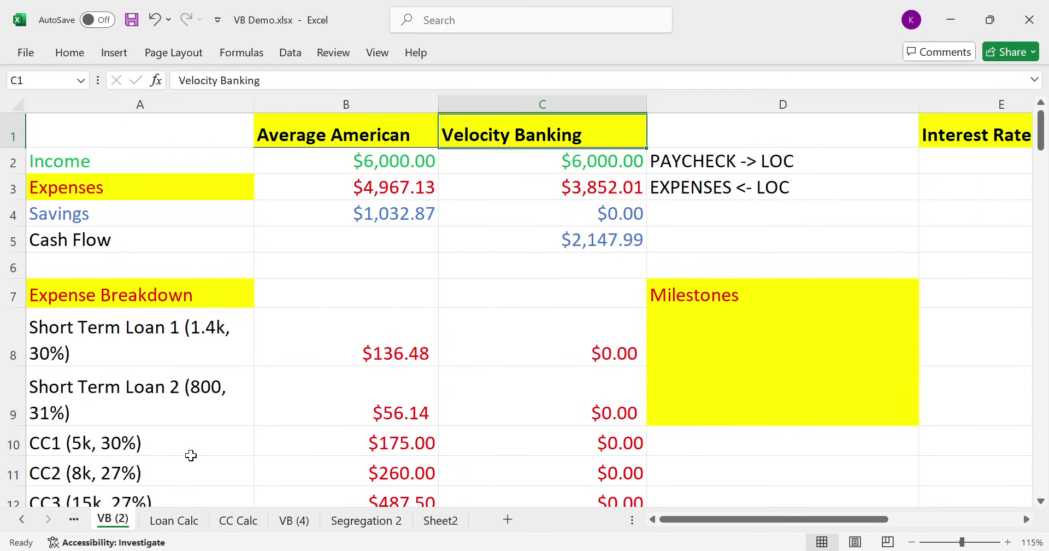
{"action": "key", "text": "Down"}
{"action": "key", "text": "Down"}
{"action": "key", "text": "Down"}
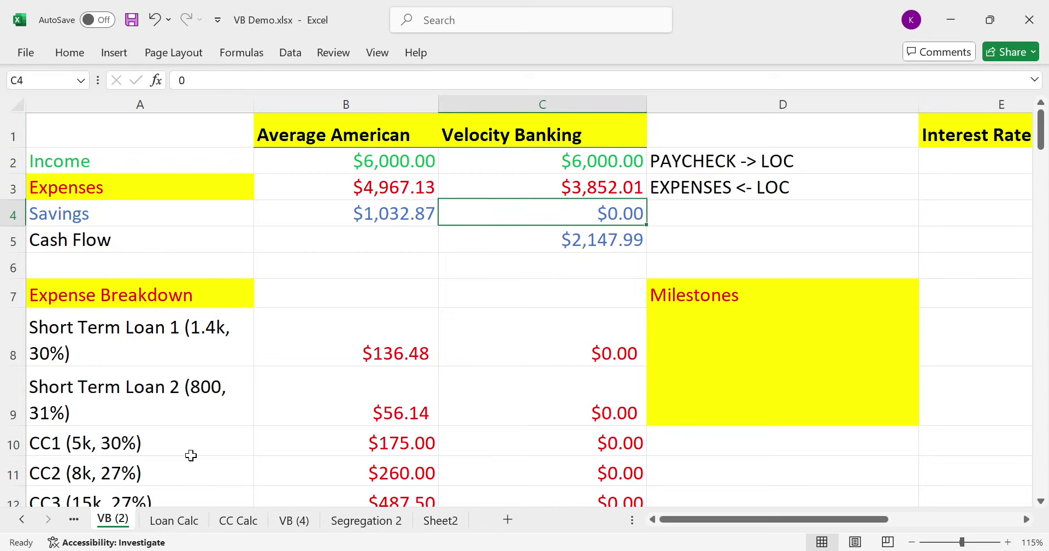
{"action": "key", "text": "Left"}
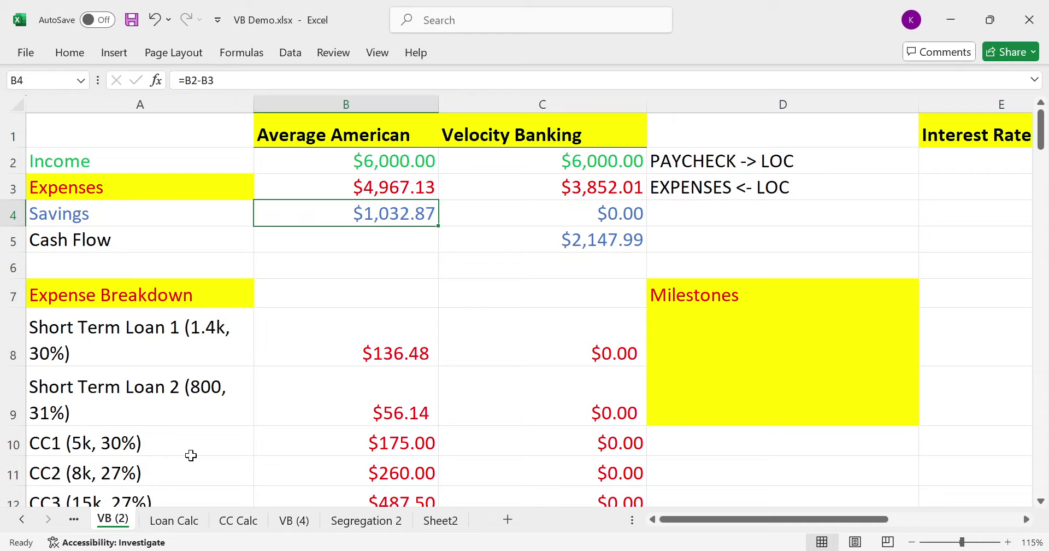
{"action": "key", "text": "Right"}
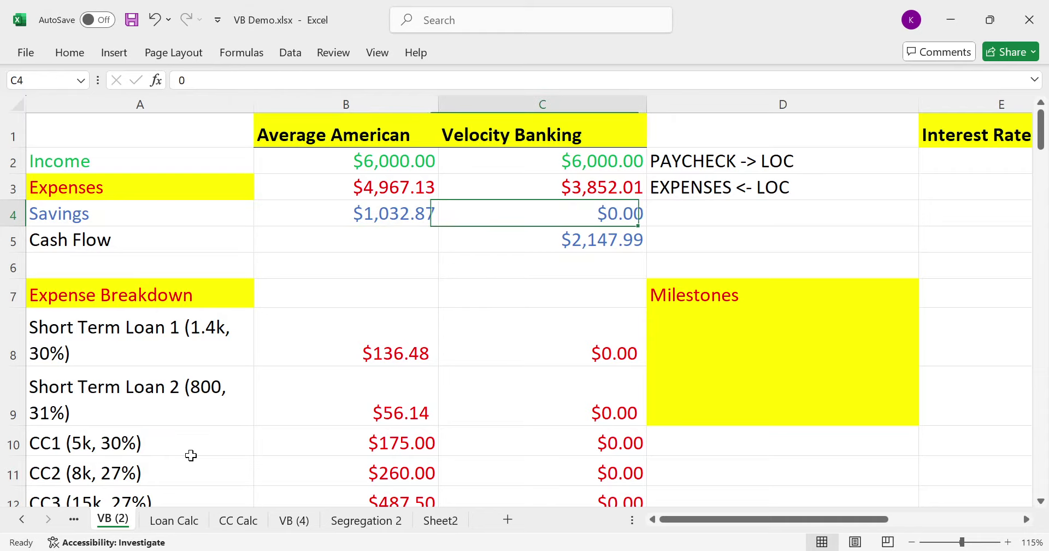
{"action": "key", "text": "Right"}
{"action": "key", "text": "Down"}
{"action": "key", "text": "Left"}
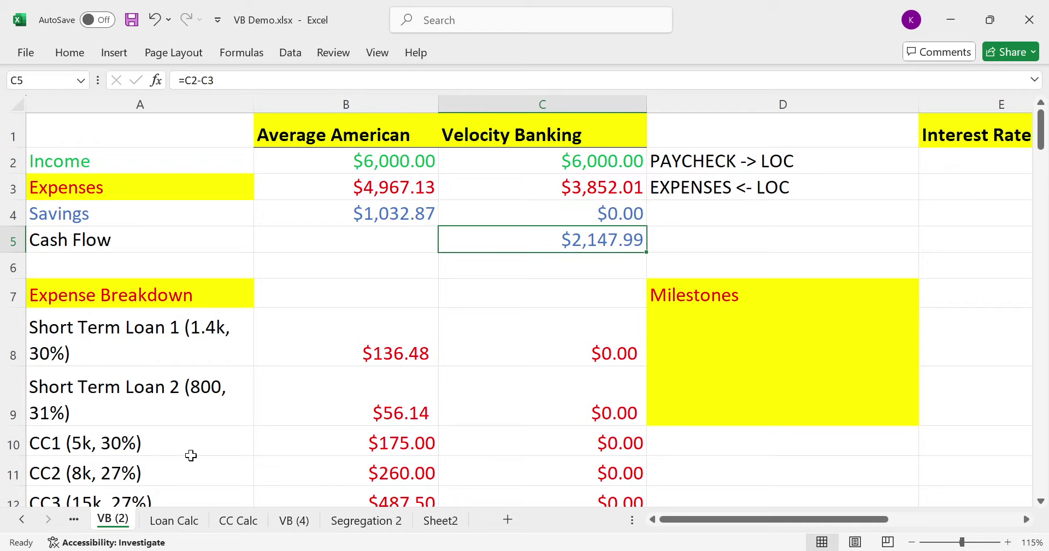
{"action": "key", "text": "Up"}
{"action": "key", "text": "Up"}
{"action": "key", "text": "Up"}
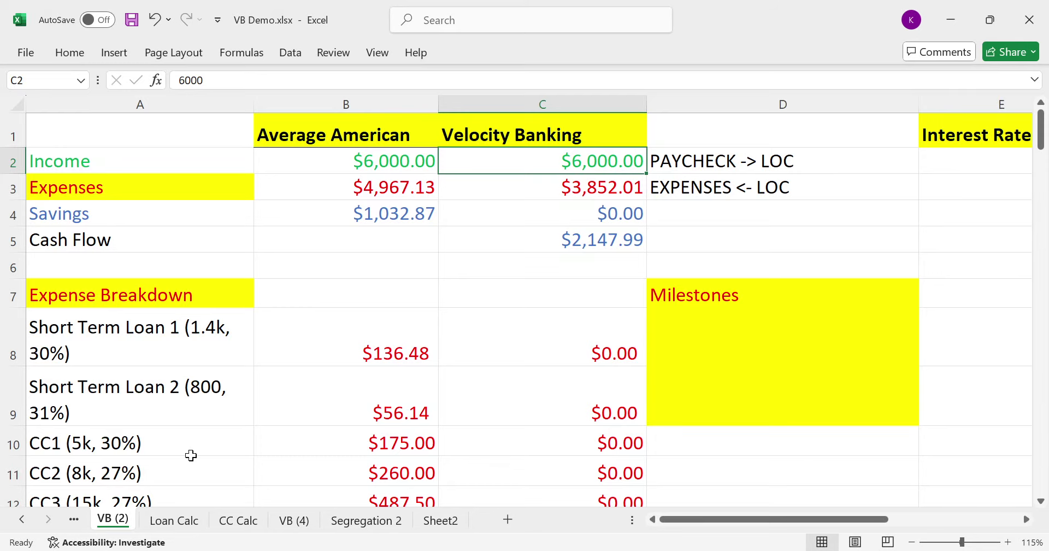
{"action": "key", "text": "Right"}
{"action": "key", "text": "Right"}
{"action": "key", "text": "Right"}
{"action": "key", "text": "Right"}
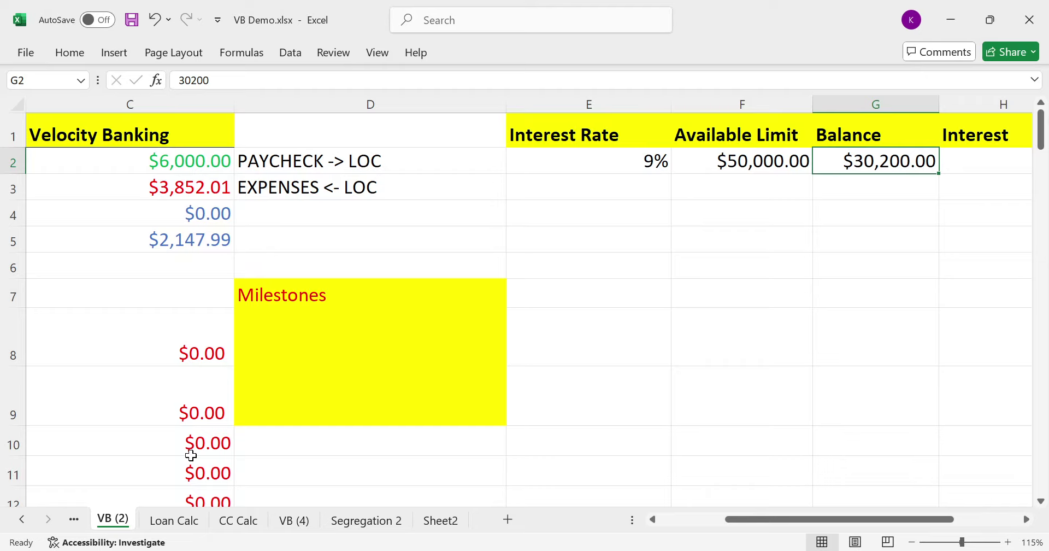
{"action": "key", "text": "Left"}
{"action": "key", "text": "Left"}
{"action": "key", "text": "Left"}
{"action": "key", "text": "Left"}
{"action": "key", "text": "Down"}
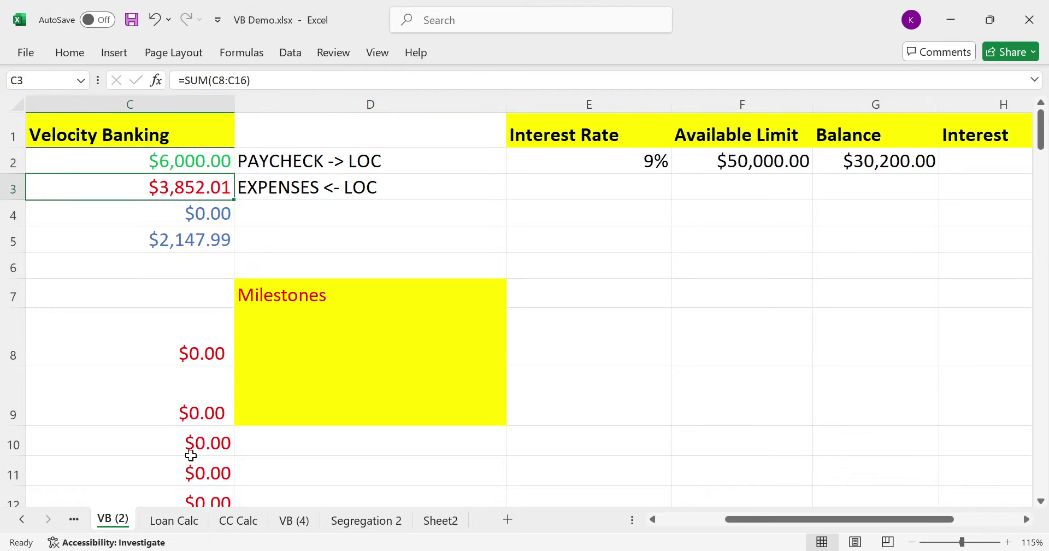
{"action": "key", "text": "Down"}
{"action": "key", "text": "Down"}
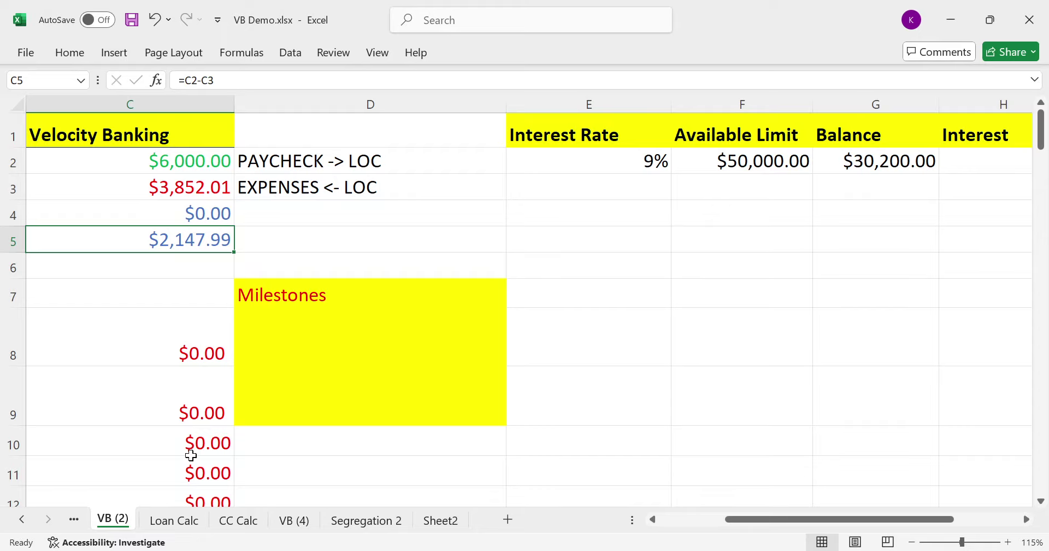
Enter month 1 under Month in I3 with the formula =I2+1
{"action": "key", "text": "Right"}
{"action": "key", "text": "Right"}
{"action": "key", "text": "Right"}
{"action": "key", "text": "Right"}
{"action": "key", "text": "Right"}
{"action": "key", "text": "Right"}
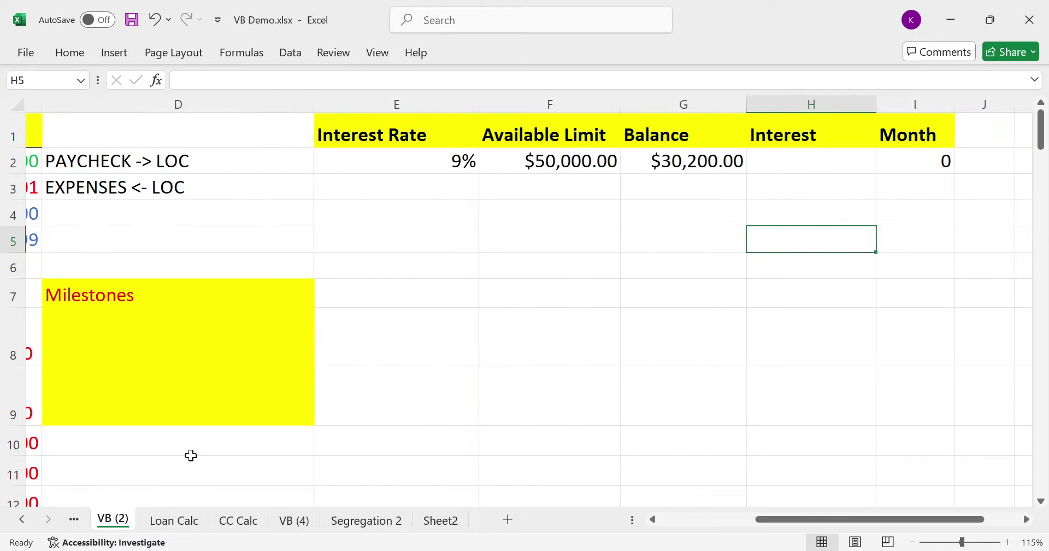
{"action": "key", "text": "Up"}
{"action": "key", "text": "Up"}
{"action": "type", "text": "=i2+1"}
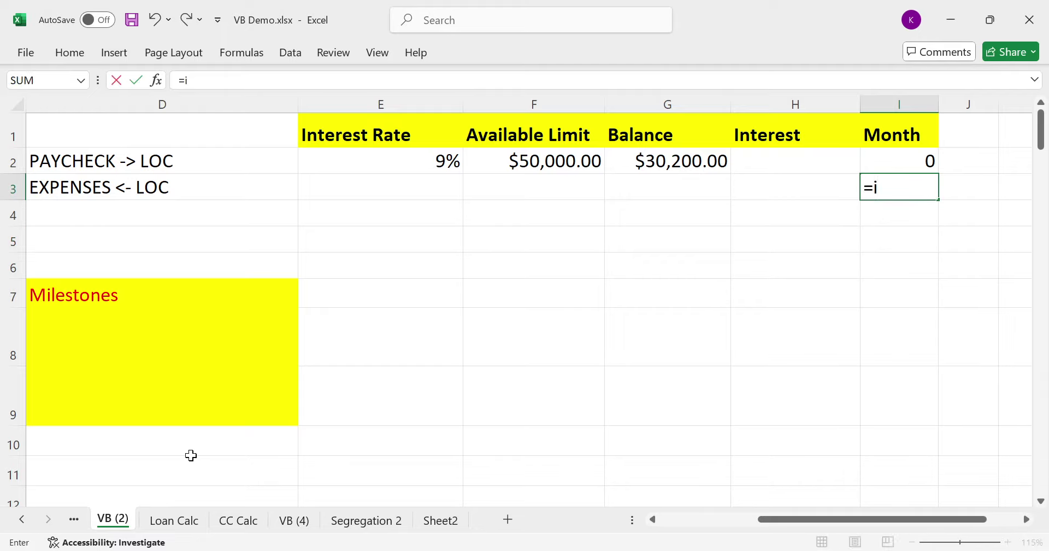
{"action": "key", "text": "Return"}
Enter the month 1 balance in G3 as =G2+H2-2417.99, giving $27,782.01
{"action": "key", "text": "Left"}
{"action": "key", "text": "Left"}
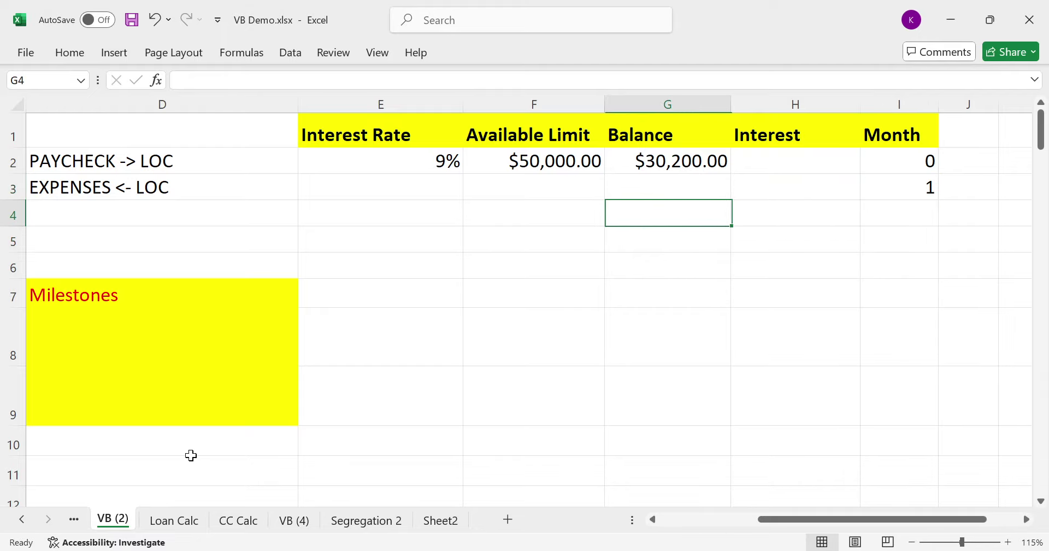
{"action": "key", "text": "Up"}
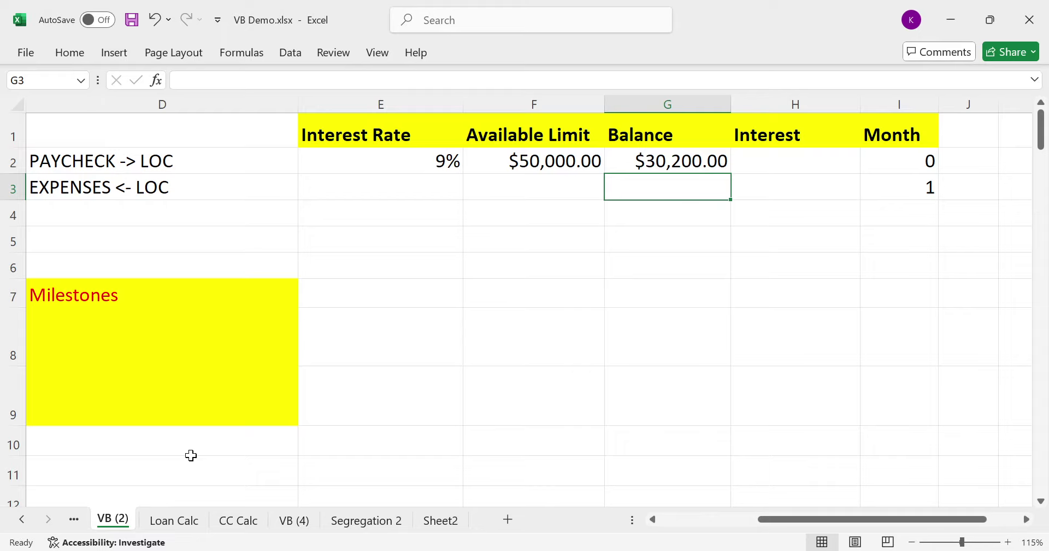
{"action": "type", "text": "=g2+h2"}
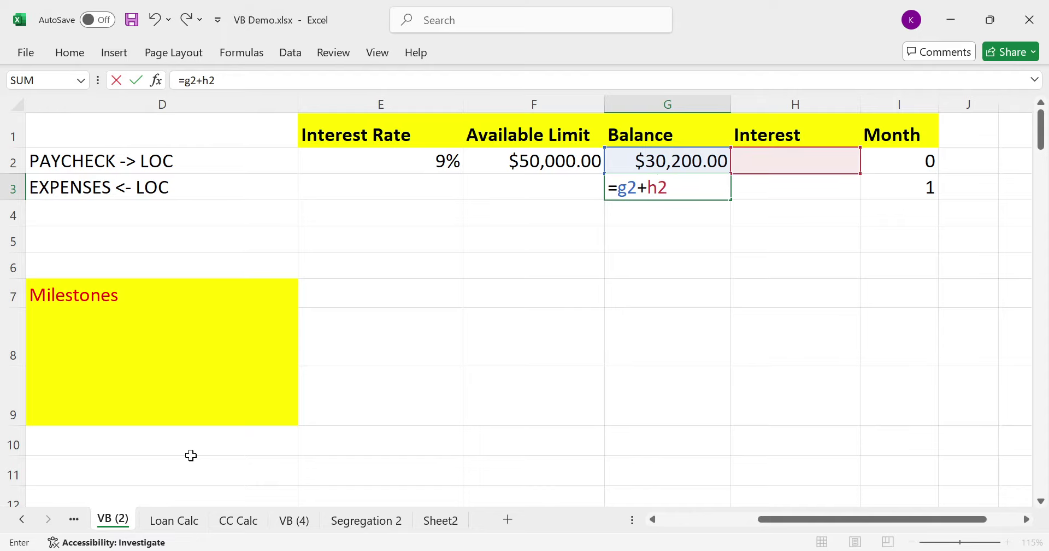
{"action": "type", "text": "-"}
{"action": "left_click_drag", "start_coordinate": [768, 519], "coordinate": [741, 520]}
{"action": "type", "text": "2417."}
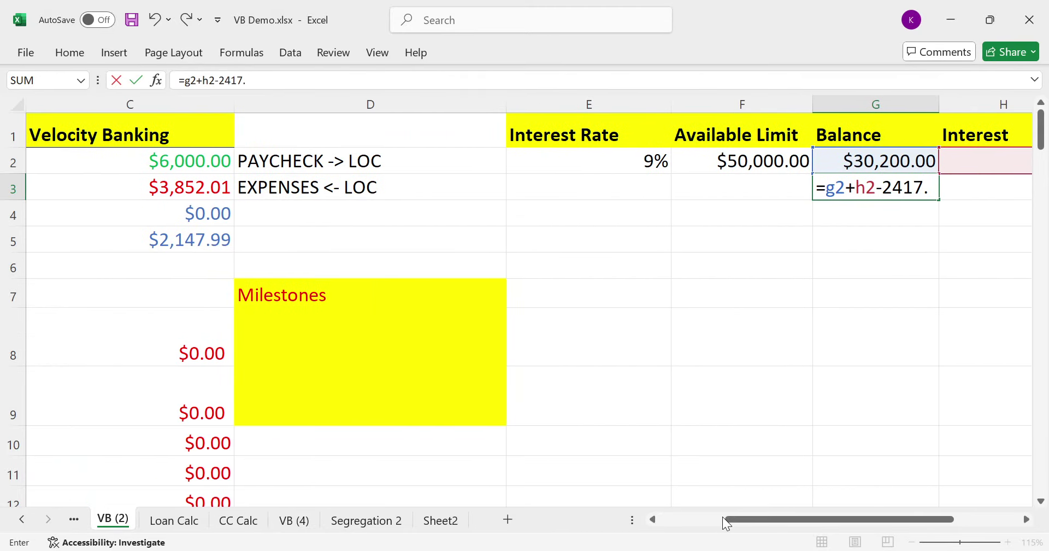
{"action": "type", "text": "99"}
{"action": "key", "text": "Return"}
{"action": "key", "text": "Up"}
{"action": "key", "text": "Right"}
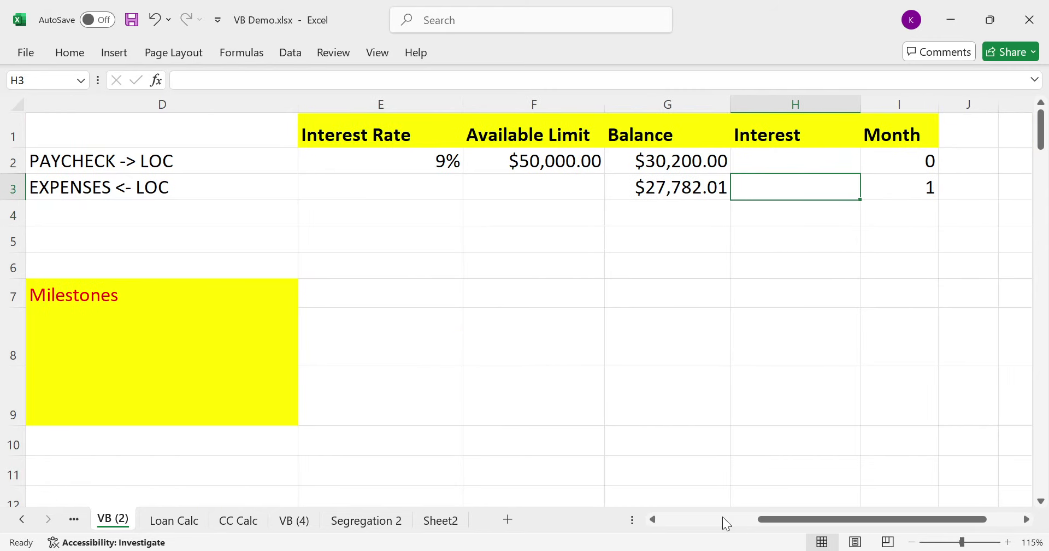
Enter month 1 interest in H3 as =AVERAGE(G3,G2)*.09/12, giving $217.43
{"action": "left_click", "coordinate": [71, 53]}
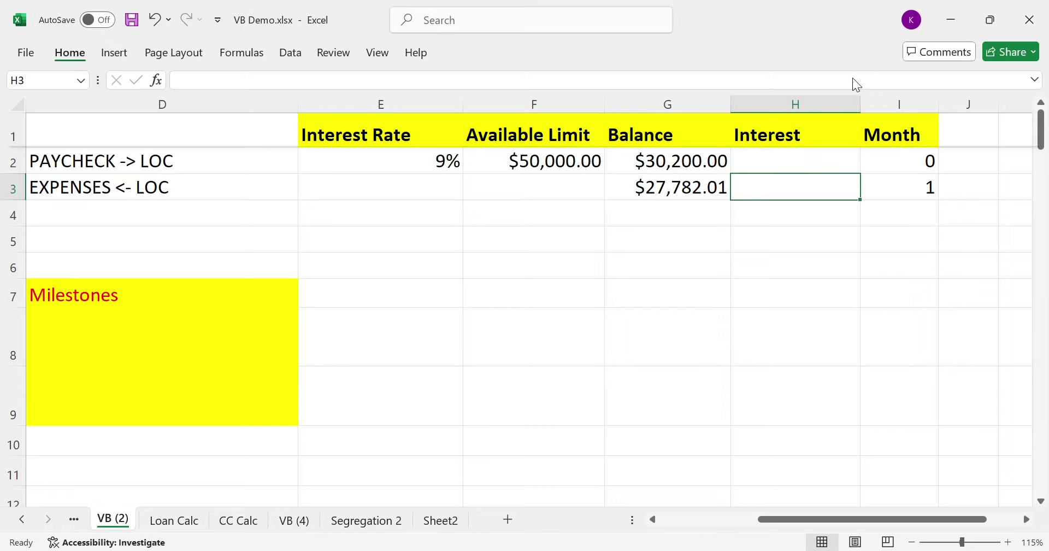
{"action": "type", "text": "=AVERAGE("}
{"action": "key", "text": "Left"}
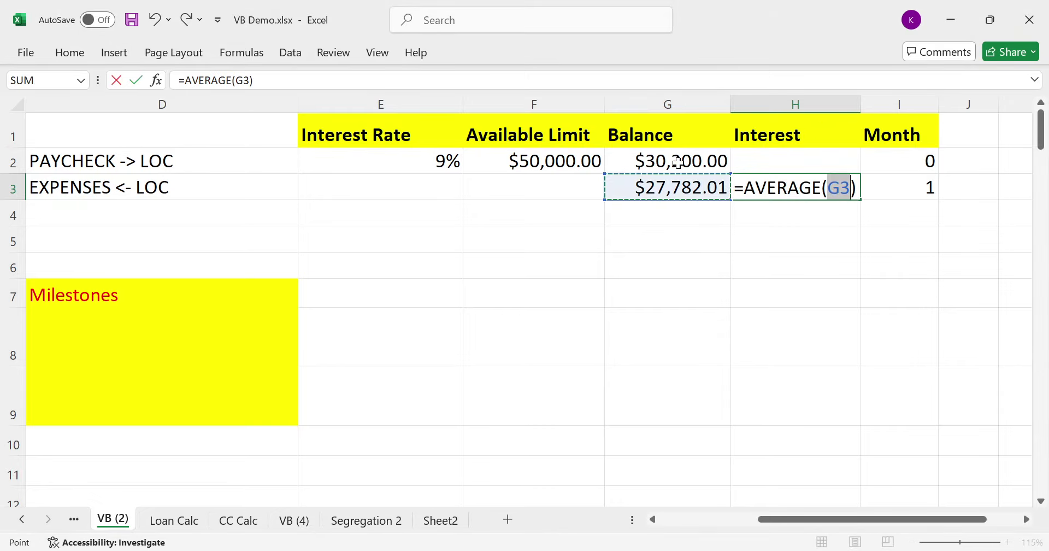
{"action": "type", "text": ","}
{"action": "left_click", "coordinate": [679, 165]}
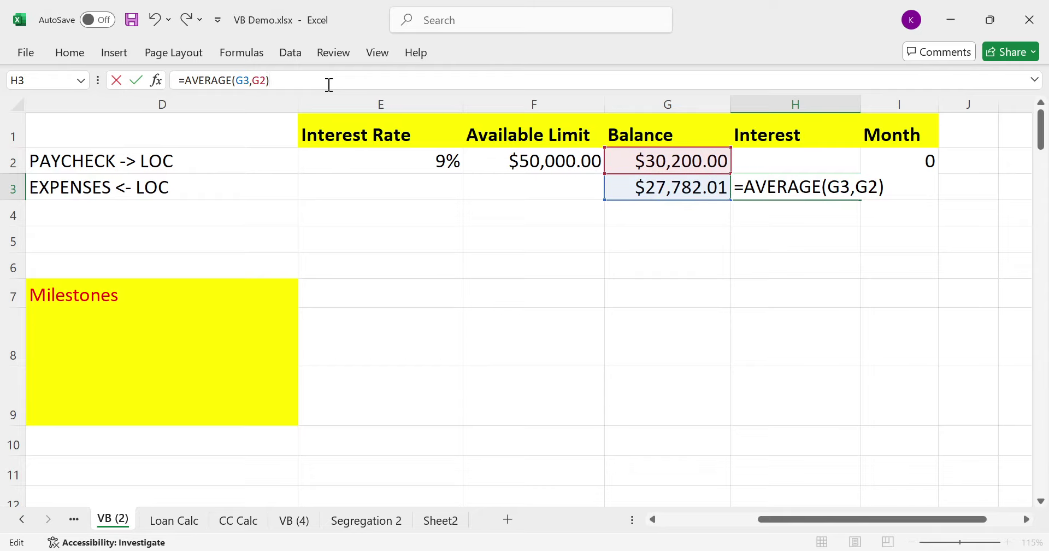
{"action": "type", "text": "*.09"}
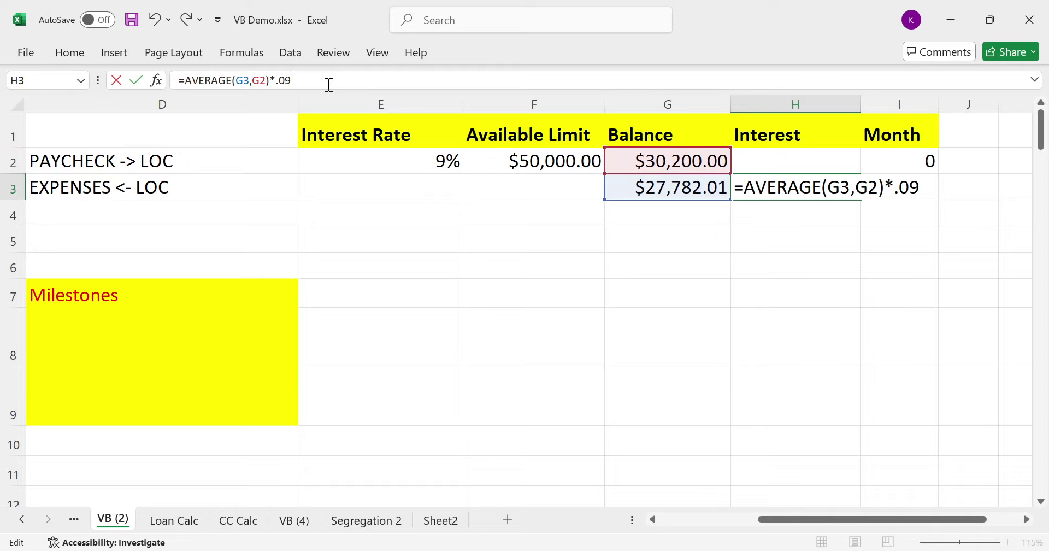
{"action": "type", "text": "/12"}
{"action": "key", "text": "Return"}
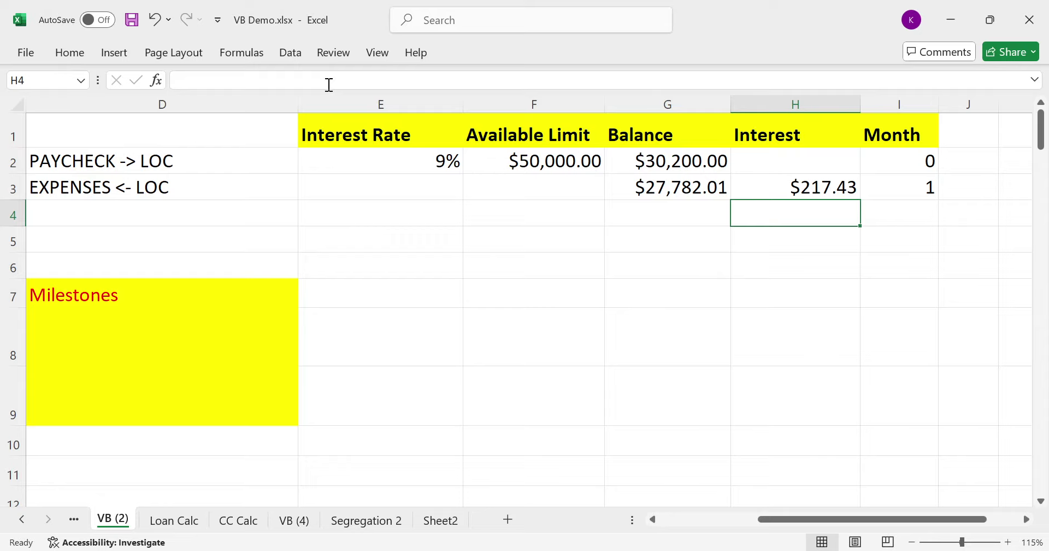
Fill the month 1 balance, interest and month formulas down through month 16
{"action": "key", "text": "Up"}
{"action": "key", "text": "Left"}
{"action": "key", "text": "shift+Right"}
{"action": "key", "text": "shift+Right"}
{"action": "key", "text": "ctrl+c"}
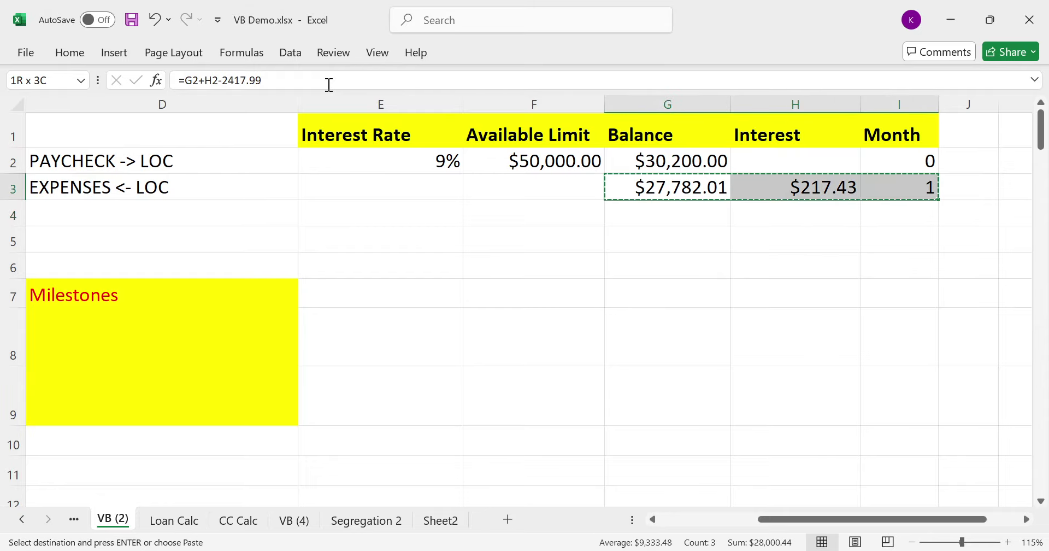
{"action": "key", "text": "shift+Down"}
{"action": "key", "text": "shift+Down"}
{"action": "key", "text": "shift+Down"}
{"action": "key", "text": "shift+Down"}
{"action": "key", "text": "shift+Down"}
{"action": "key", "text": "shift+Down"}
{"action": "key", "text": "shift+Down"}
{"action": "key", "text": "shift+Down"}
{"action": "key", "text": "shift+Down"}
{"action": "key", "text": "shift+Down"}
{"action": "key", "text": "shift+Down"}
{"action": "key", "text": "shift+Down"}
{"action": "key", "text": "shift+Down"}
{"action": "key", "text": "shift+Down"}
{"action": "key", "text": "shift+Down"}
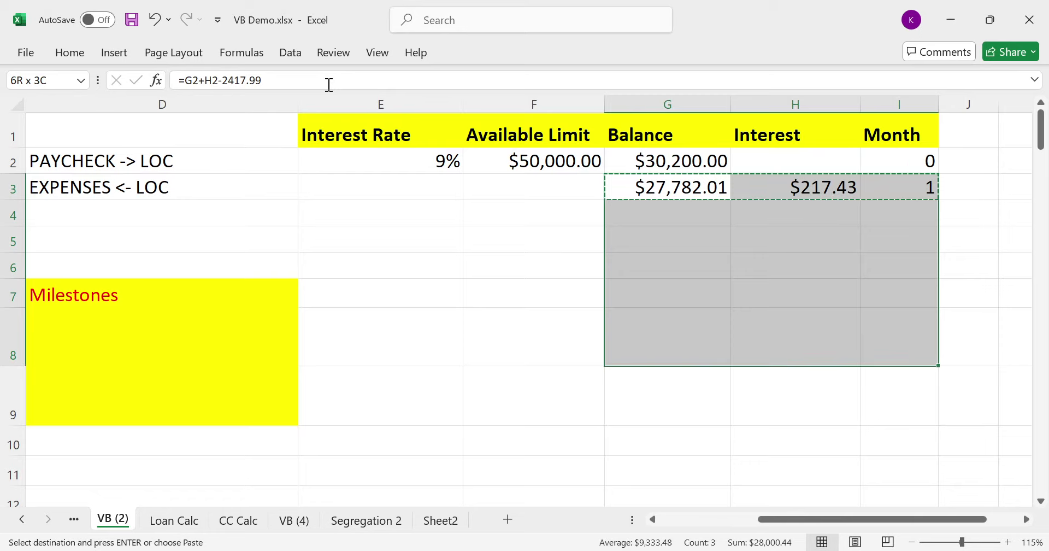
{"action": "key", "text": "ctrl+v"}
{"action": "key", "text": "Down"}
{"action": "key", "text": "Down"}
{"action": "key", "text": "Down"}
{"action": "key", "text": "Down"}
{"action": "key", "text": "Down"}
{"action": "key", "text": "Down"}
{"action": "key", "text": "Down"}
{"action": "key", "text": "Down"}
{"action": "key", "text": "Down"}
{"action": "key", "text": "Down"}
{"action": "key", "text": "Down"}
{"action": "key", "text": "Down"}
{"action": "key", "text": "Down"}
{"action": "key", "text": "Down"}
{"action": "key", "text": "Down"}
{"action": "key", "text": "Down"}
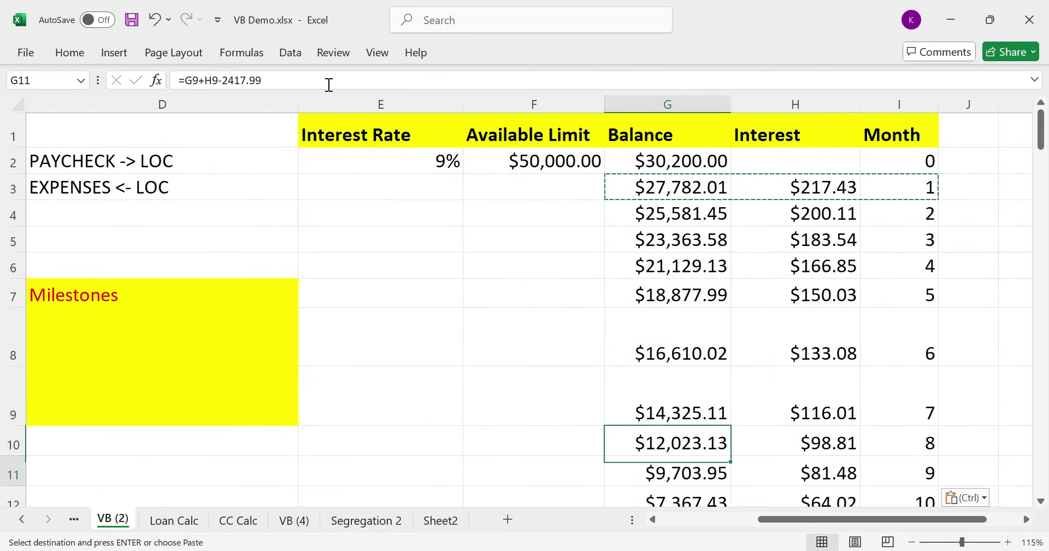
{"action": "key", "text": "Up"}
{"action": "key", "text": "Up"}
{"action": "key", "text": "Up"}
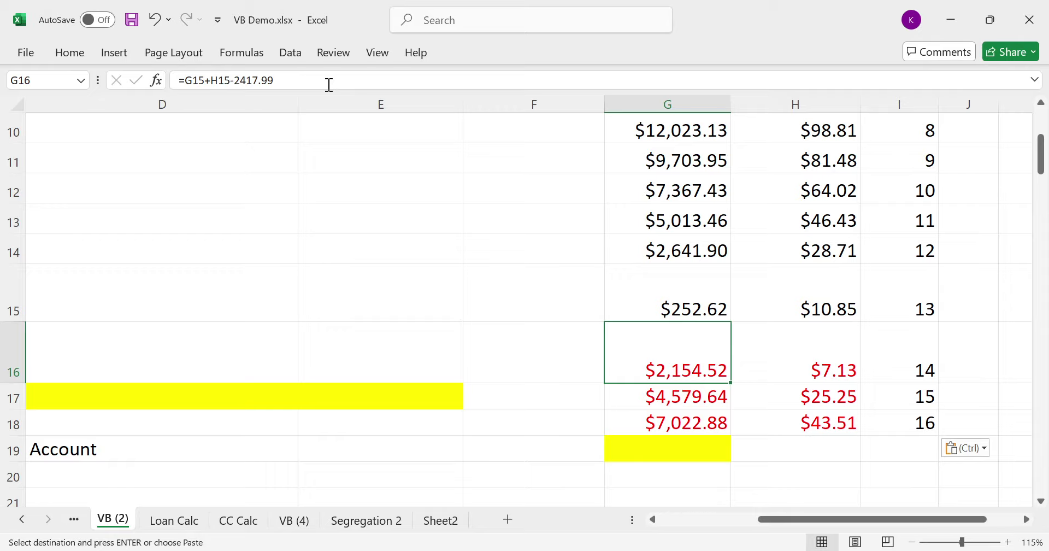
Highlight the month 14 balance cell in yellow, where the balance first turns negative
{"action": "left_click", "coordinate": [70, 50]}
{"action": "left_click", "coordinate": [254, 112]}
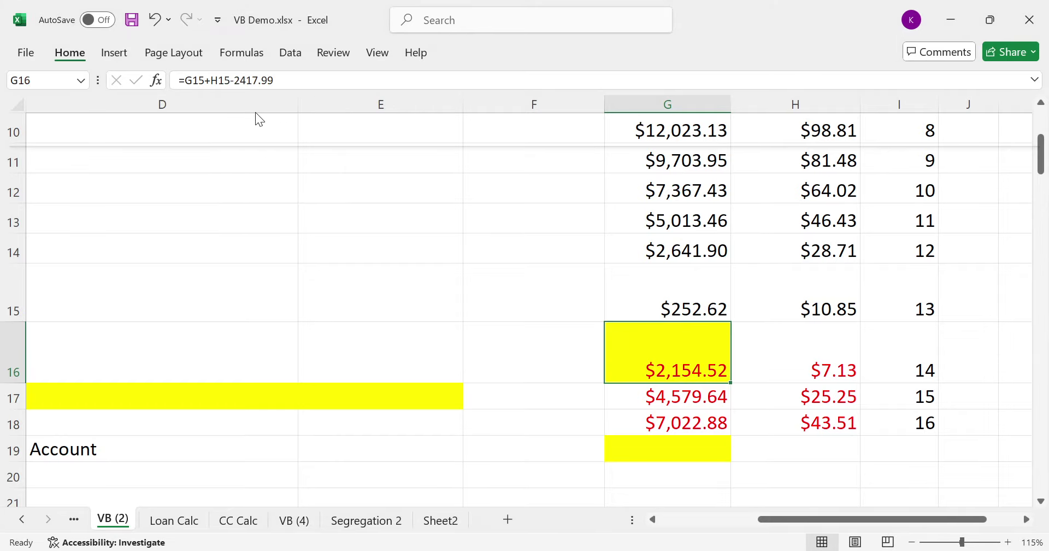
{"action": "scroll", "coordinate": [370, 217], "scroll_direction": "up", "scroll_amount": 2}
{"action": "scroll", "coordinate": [370, 218], "scroll_direction": "down", "scroll_amount": 3}
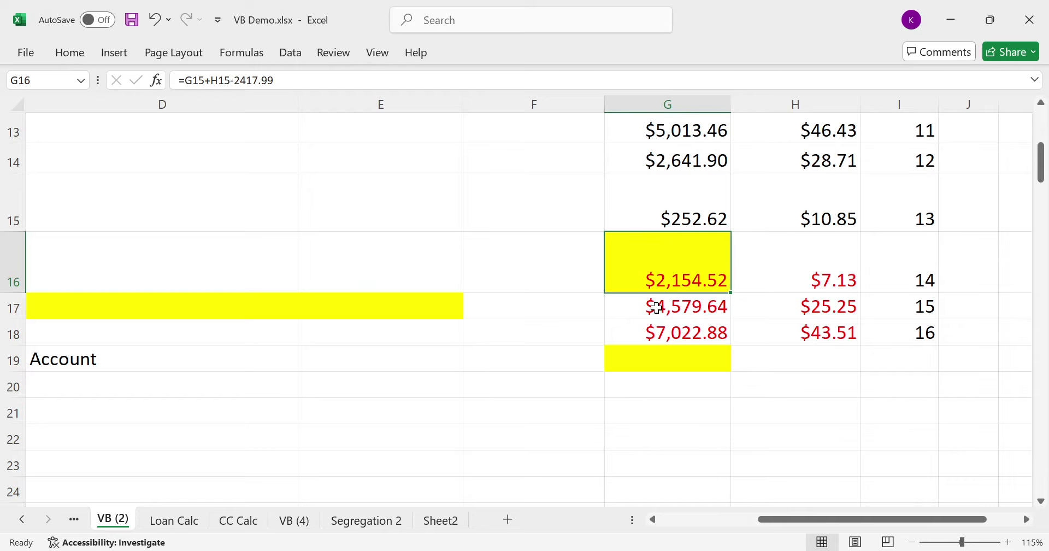
{"action": "scroll", "coordinate": [457, 277], "scroll_direction": "up", "scroll_amount": 2}
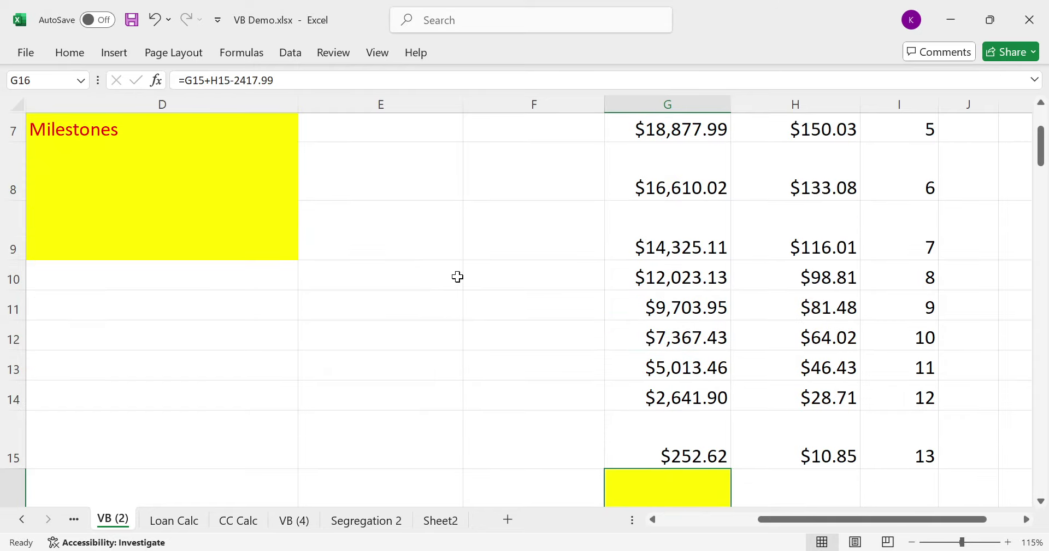
{"action": "scroll", "coordinate": [458, 277], "scroll_direction": "down", "scroll_amount": 1}
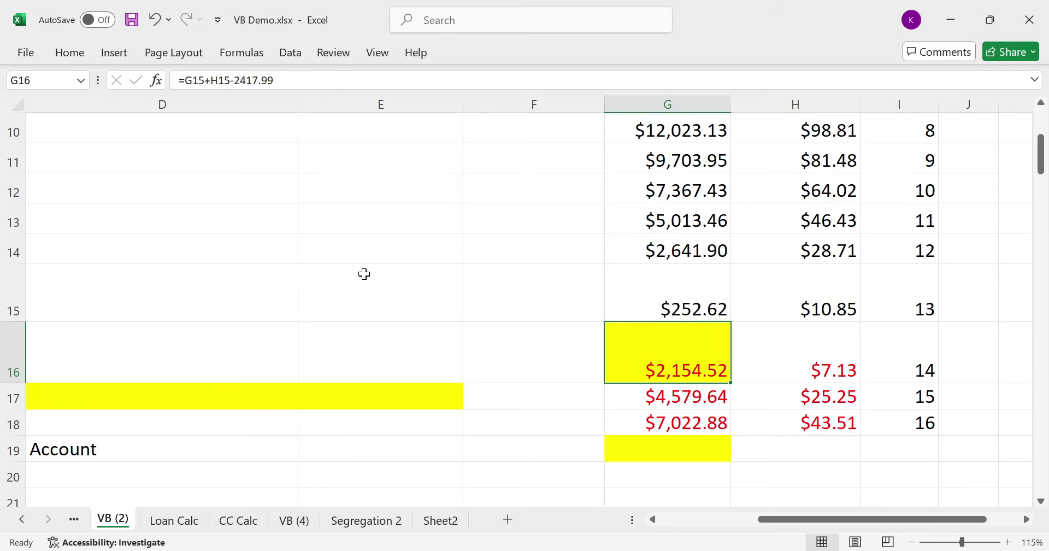
{"action": "scroll", "coordinate": [356, 285], "scroll_direction": "up", "scroll_amount": 3}
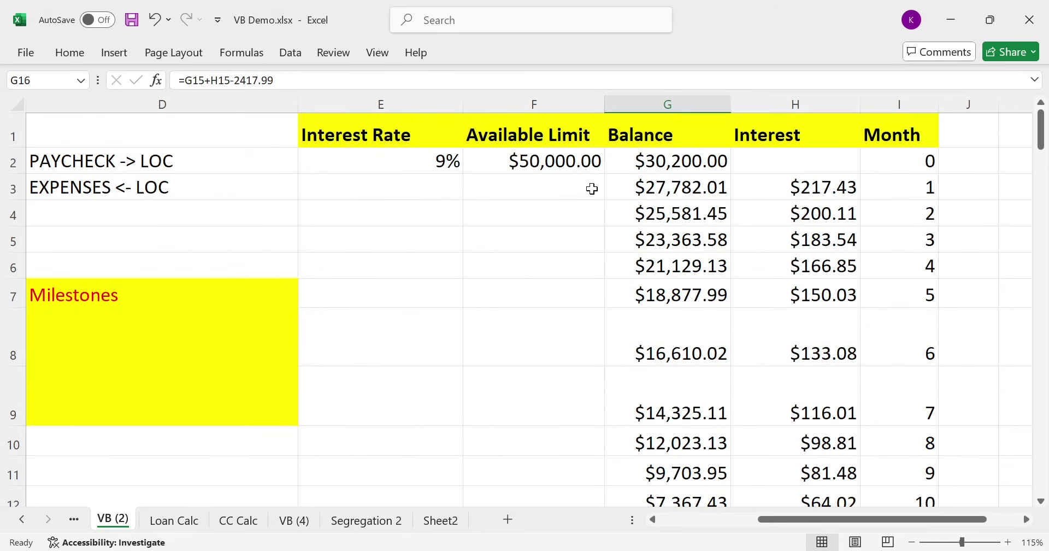
Review the $30,200.00 starting balance and the month 1 formula =G2+H2-2417.99
{"action": "left_click", "coordinate": [535, 182]}
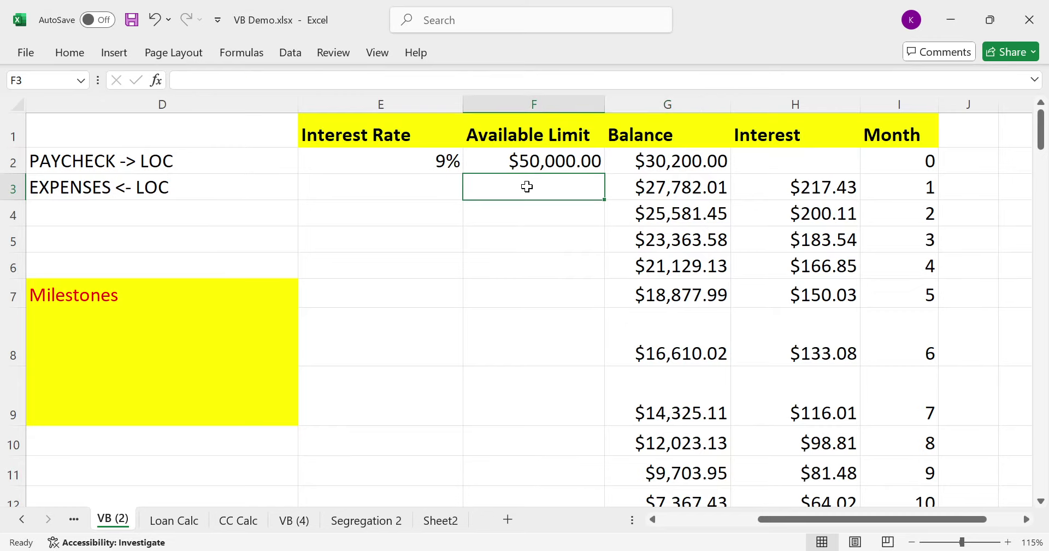
{"action": "key", "text": "Right"}
{"action": "key", "text": "Up"}
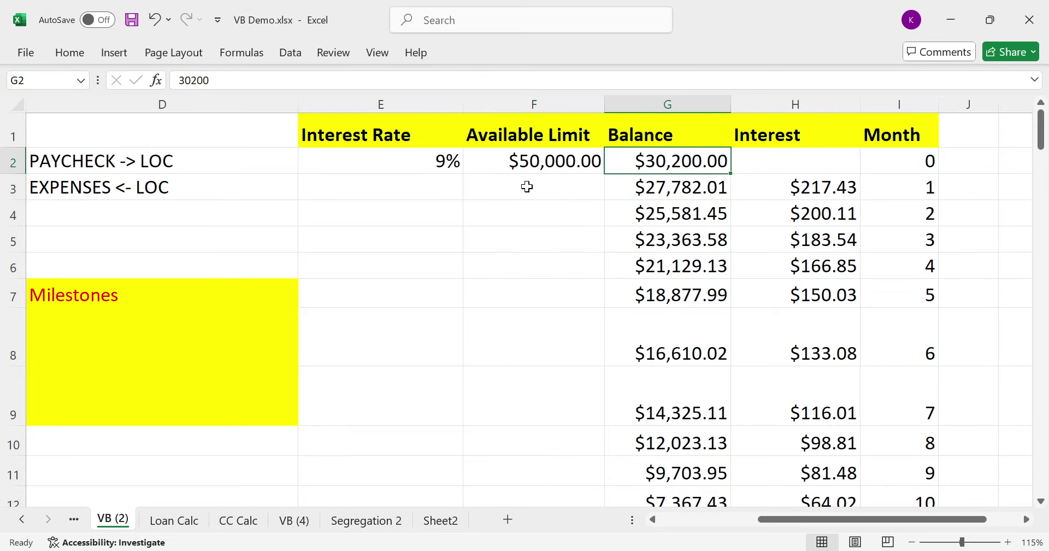
{"action": "key", "text": "Left"}
{"action": "key", "text": "Home"}
{"action": "key", "text": "Right"}
{"action": "key", "text": "Right"}
{"action": "key", "text": "Right"}
{"action": "key", "text": "Right"}
{"action": "key", "text": "Right"}
{"action": "key", "text": "Right"}
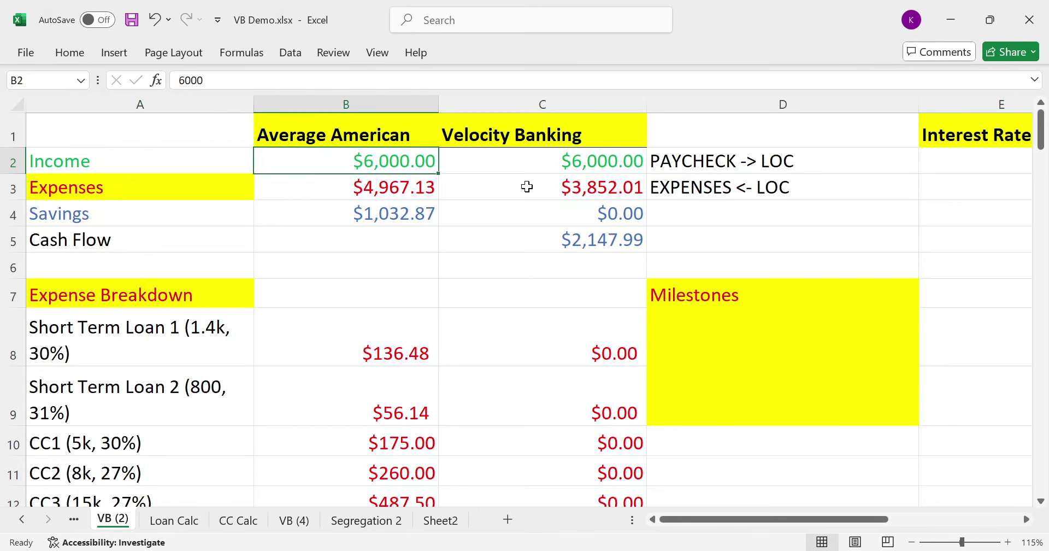
{"action": "key", "text": "Down"}
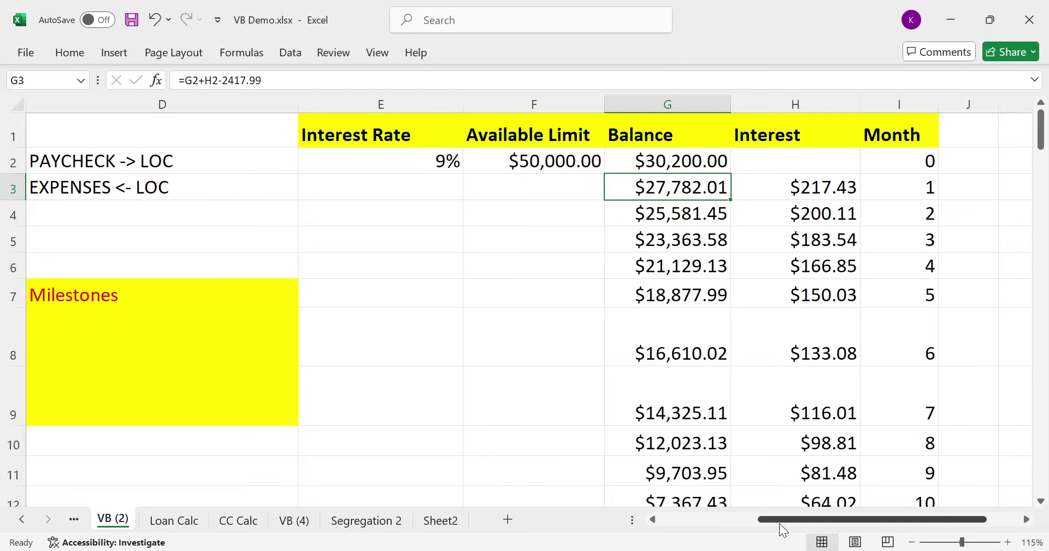
Correct the G3 balance formula to subtract 2147.99 instead of 2417.99
{"action": "left_click_drag", "start_coordinate": [779, 522], "coordinate": [752, 513]}
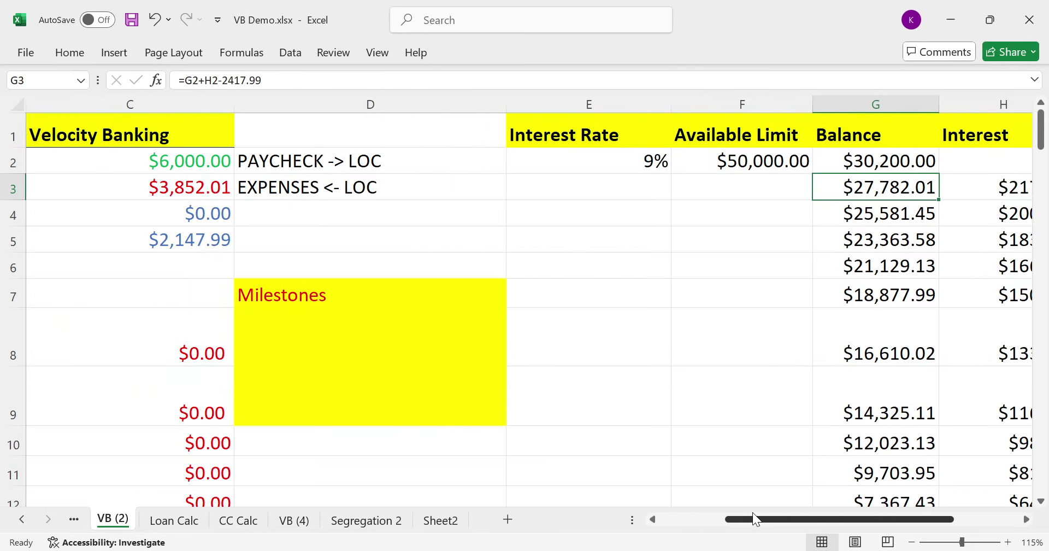
{"action": "left_click", "coordinate": [241, 77]}
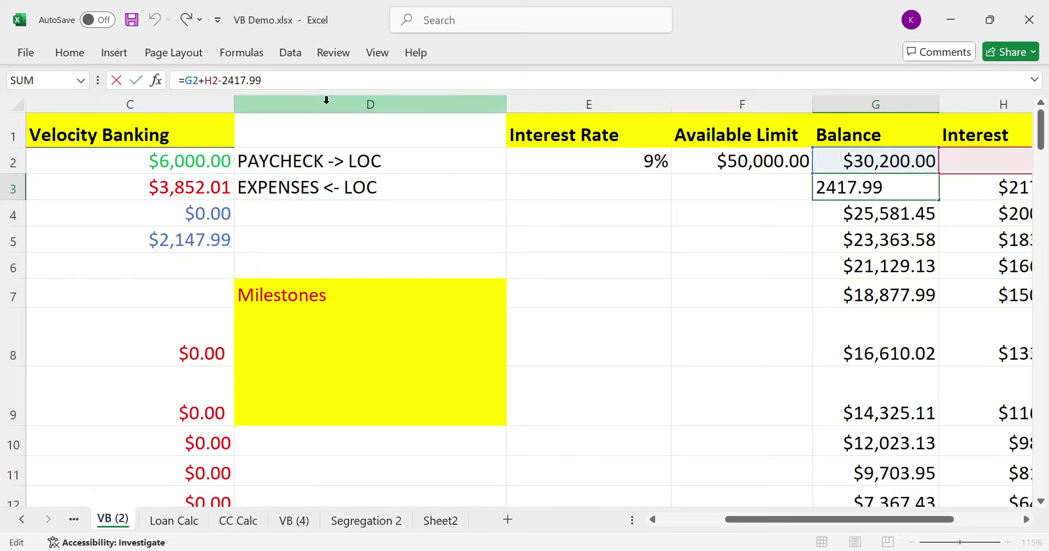
{"action": "key", "text": "BackSpace"}
{"action": "key", "text": "BackSpace"}
{"action": "type", "text": "4"}
{"action": "key", "text": "BackSpace"}
{"action": "type", "text": "14"}
{"action": "key", "text": "Return"}
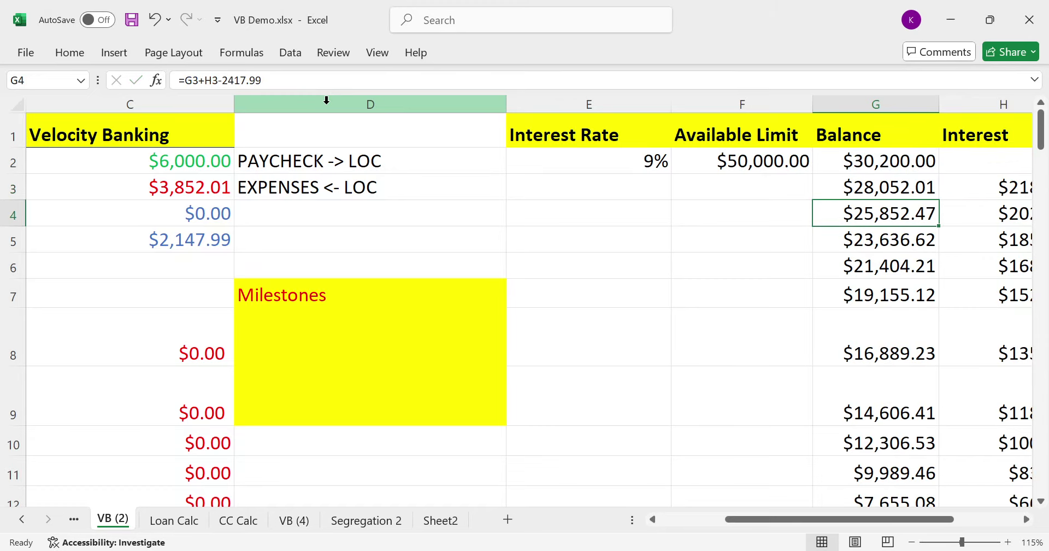
Copy the corrected balance formula down the Balance column through G19
{"action": "key", "text": "Up"}
{"action": "key", "text": "ctrl+c"}
{"action": "key", "text": "shift+Down"}
{"action": "key", "text": "shift+Down"}
{"action": "key", "text": "shift+Down"}
{"action": "key", "text": "shift+Down"}
{"action": "key", "text": "shift+Down"}
{"action": "key", "text": "shift+Down"}
{"action": "key", "text": "shift+Down"}
{"action": "key", "text": "shift+Down"}
{"action": "key", "text": "shift+Down"}
{"action": "key", "text": "shift+Down"}
{"action": "key", "text": "shift+Down"}
{"action": "key", "text": "shift+Down"}
{"action": "key", "text": "shift+Down"}
{"action": "key", "text": "shift+Down"}
{"action": "key", "text": "shift+Down"}
{"action": "key", "text": "shift+Down"}
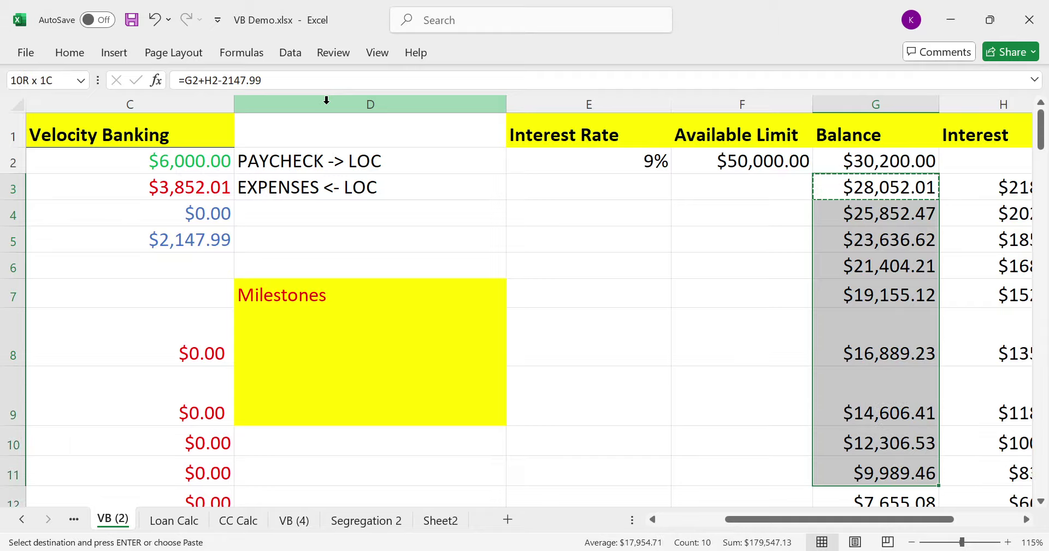
{"action": "key", "text": "ctrl+v"}
Fill the month 15 balance cell (-$325.51) yellow
{"action": "key", "text": "Down"}
{"action": "key", "text": "Down"}
{"action": "key", "text": "Down"}
{"action": "key", "text": "Down"}
{"action": "key", "text": "Down"}
{"action": "key", "text": "Down"}
{"action": "key", "text": "Down"}
{"action": "key", "text": "Down"}
{"action": "key", "text": "Down"}
{"action": "key", "text": "Down"}
{"action": "key", "text": "Down"}
{"action": "key", "text": "Down"}
{"action": "key", "text": "Down"}
{"action": "key", "text": "Down"}
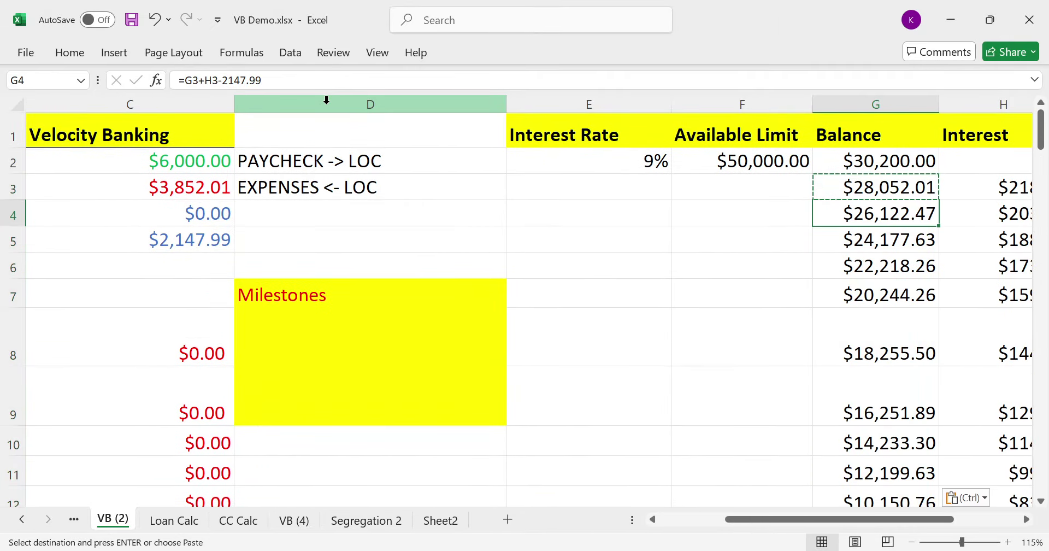
{"action": "key", "text": "Down"}
{"action": "key", "text": "Down"}
{"action": "key", "text": "Down"}
{"action": "key", "text": "Down"}
{"action": "key", "text": "Down"}
{"action": "key", "text": "Right"}
{"action": "key", "text": "Right"}
{"action": "key", "text": "Up"}
{"action": "key", "text": "Left"}
{"action": "key", "text": "Up"}
{"action": "key", "text": "Up"}
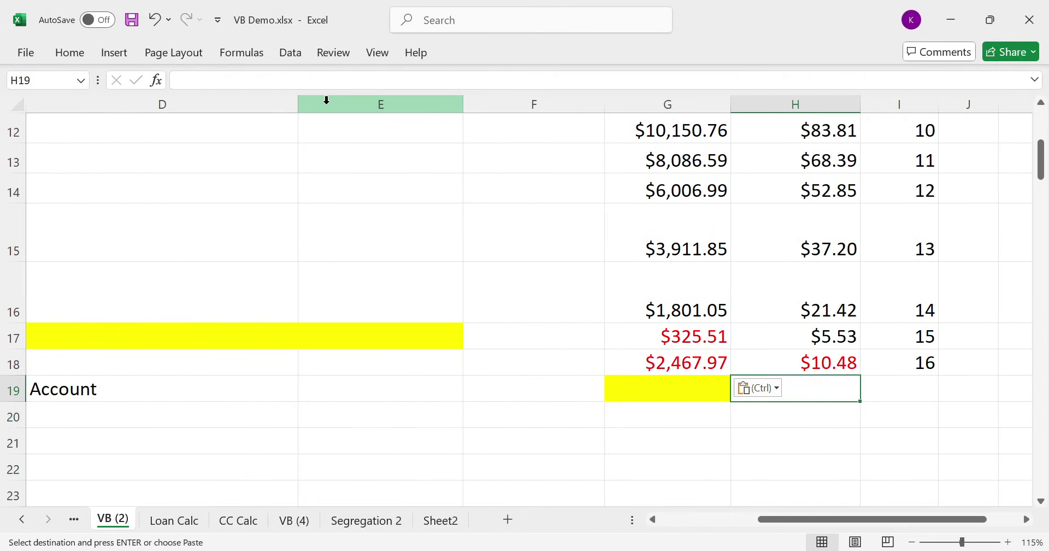
{"action": "key", "text": "Left"}
{"action": "key", "text": "Up"}
{"action": "key", "text": "Up"}
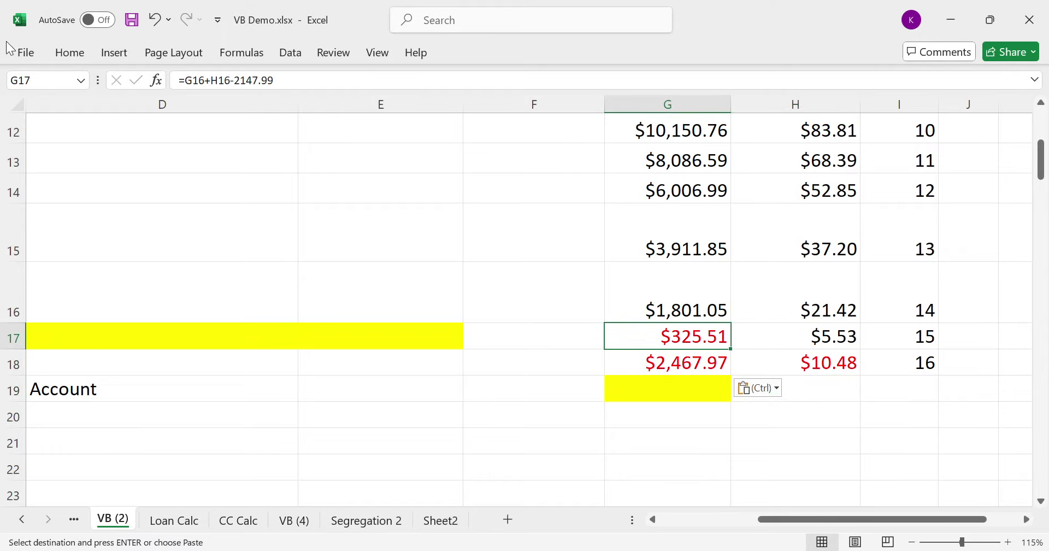
{"action": "left_click", "coordinate": [86, 53]}
{"action": "key", "text": "F4"}
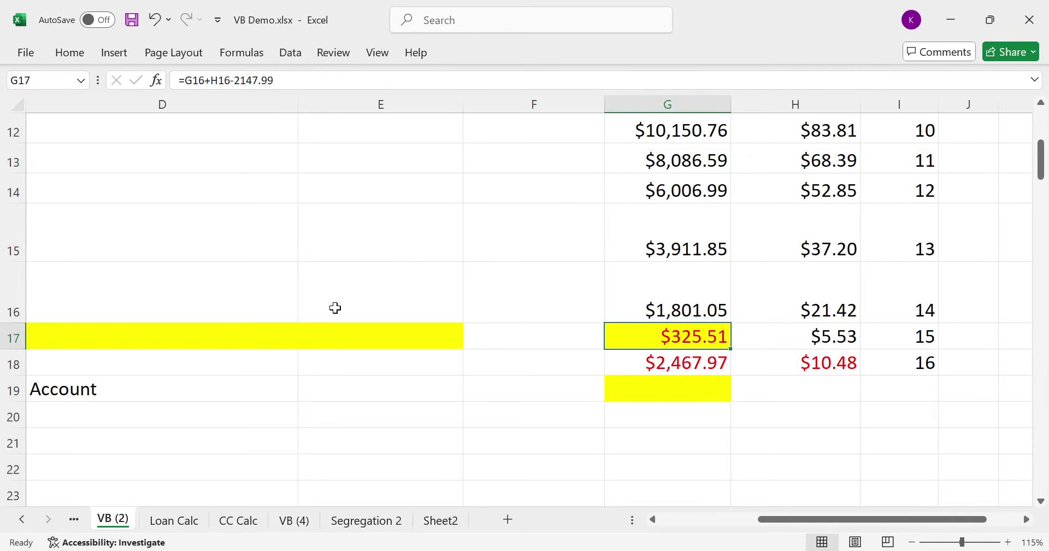
{"action": "scroll", "coordinate": [335, 307], "scroll_direction": "up", "scroll_amount": 4}
Enter "15 months, 30.2k" as the Short Term Loan 1 milestone in D8
{"action": "left_click", "coordinate": [202, 308]}
{"action": "key", "text": "Left"}
{"action": "key", "text": "Left"}
{"action": "key", "text": "Left"}
{"action": "key", "text": "Right"}
{"action": "key", "text": "Right"}
{"action": "key", "text": "Right"}
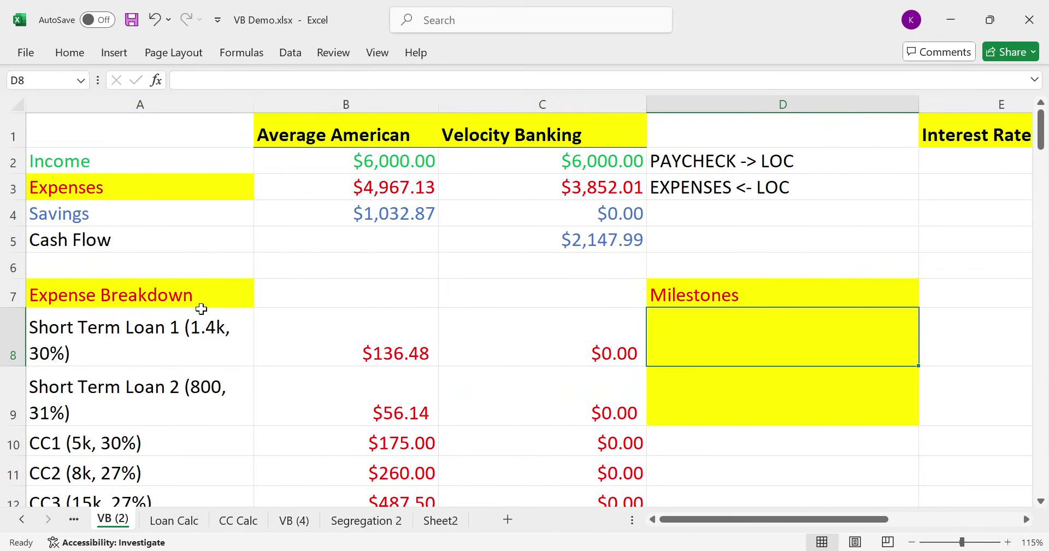
{"action": "type", "text": "15 months,"}
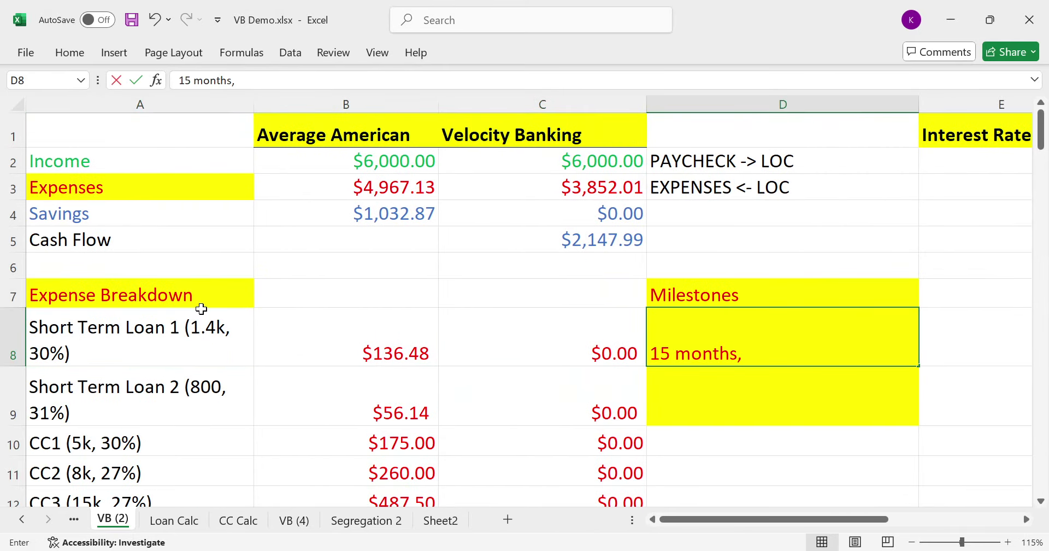
{"action": "mouse_move", "coordinate": [704, 519]}
{"action": "left_mouse_down"}
{"action": "mouse_move", "coordinate": [753, 520]}
{"action": "mouse_move", "coordinate": [712, 519]}
{"action": "left_mouse_up"}
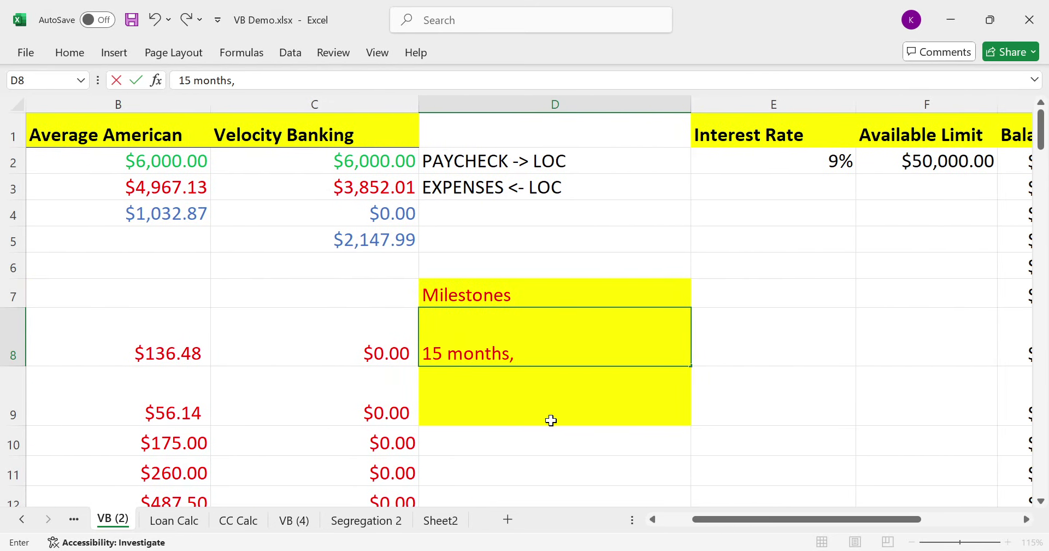
{"action": "type", "text": "30.2k"}
{"action": "key", "text": "Return"}
Copy the "15 months, 30.2k" milestone into D9 through D12 for Short Term Loan 2 and CC1–CC3
{"action": "key", "text": "Up"}
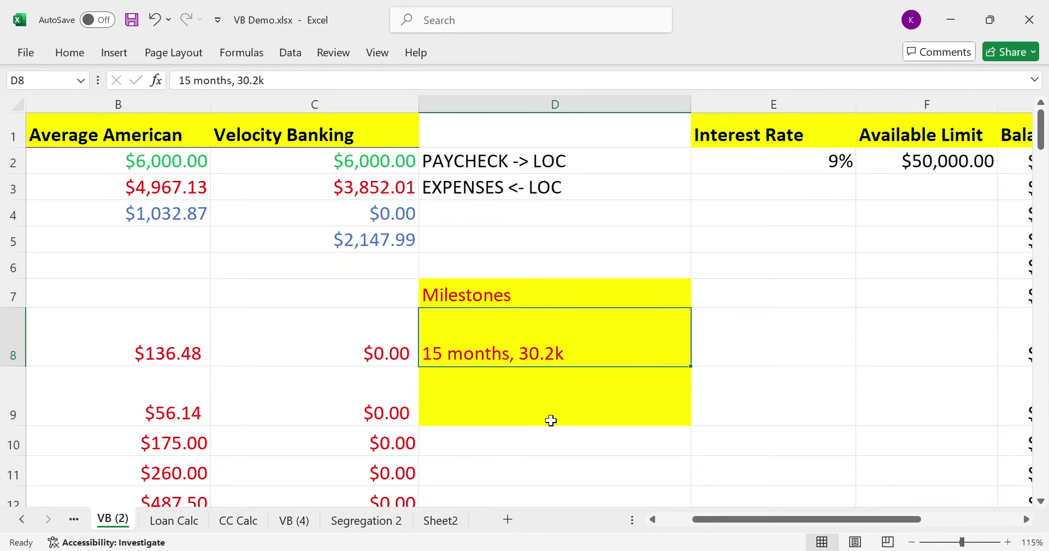
{"action": "key", "text": "ctrl+c"}
{"action": "key", "text": "Down"}
{"action": "key", "text": "ctrl+v"}
{"action": "key", "text": "Down"}
{"action": "key", "text": "ctrl+v"}
{"action": "key", "text": "Down"}
{"action": "key", "text": "ctrl+v"}
{"action": "key", "text": "Down"}
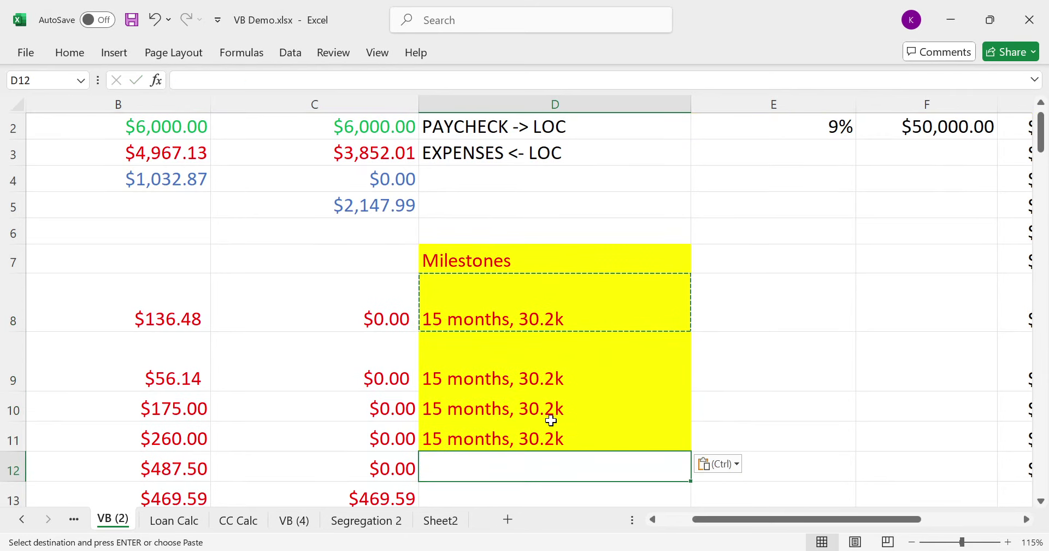
{"action": "key", "text": "ctrl+v"}
{"action": "key", "text": "Left"}
{"action": "key", "text": "Left"}
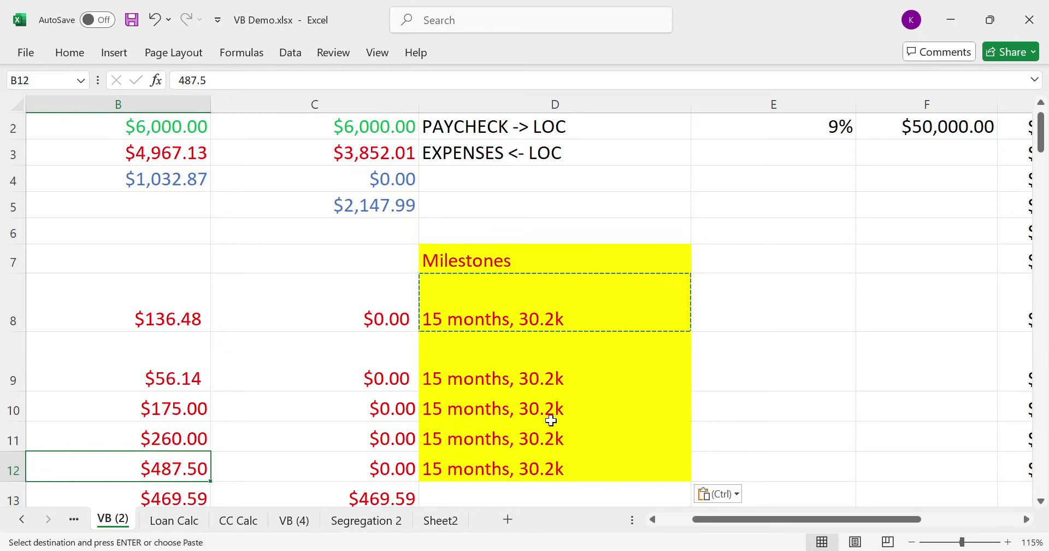
{"action": "key", "text": "Left"}
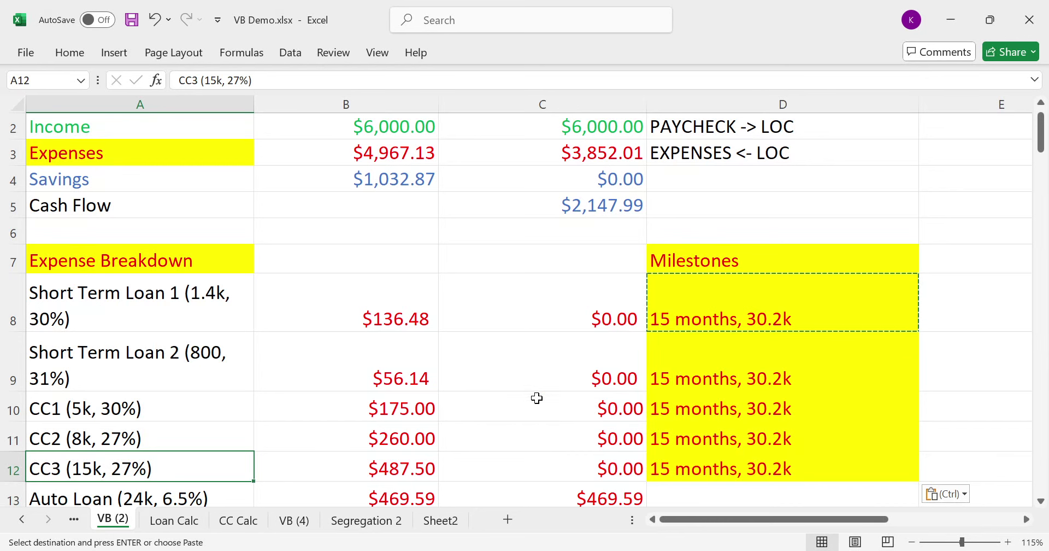
{"action": "scroll", "coordinate": [324, 432], "scroll_direction": "down", "scroll_amount": 1}
{"action": "scroll", "coordinate": [262, 423], "scroll_direction": "down", "scroll_amount": 2}
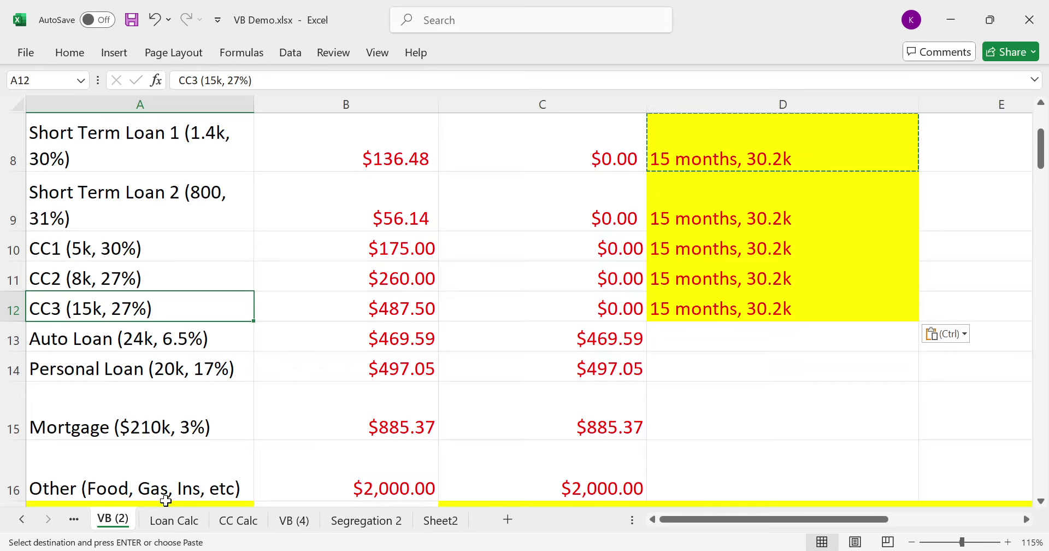
On the Loan Calc sheet, set both short term loan balances to $0.00
{"action": "left_click", "coordinate": [182, 525]}
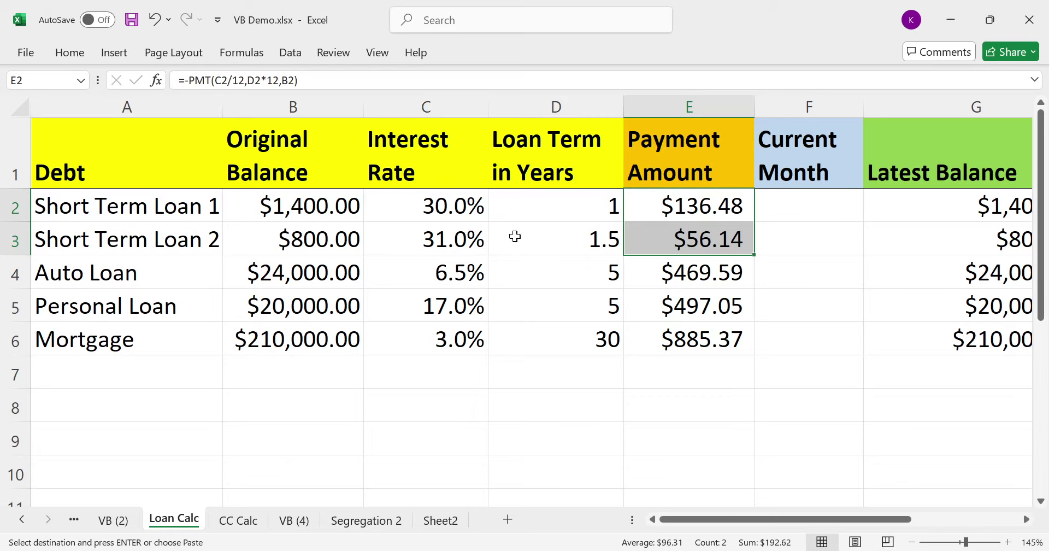
{"action": "left_click", "coordinate": [588, 238]}
{"action": "key", "text": "Right"}
{"action": "key", "text": "Right"}
{"action": "key", "text": "Right"}
{"action": "key", "text": "Right"}
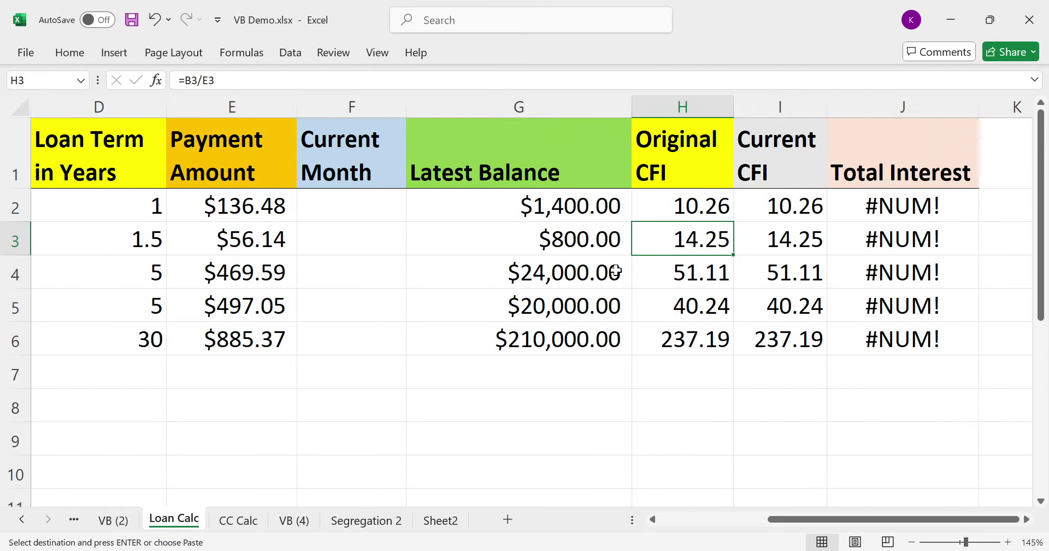
{"action": "key", "text": "Left"}
{"action": "key", "text": "Left"}
{"action": "key", "text": "Left"}
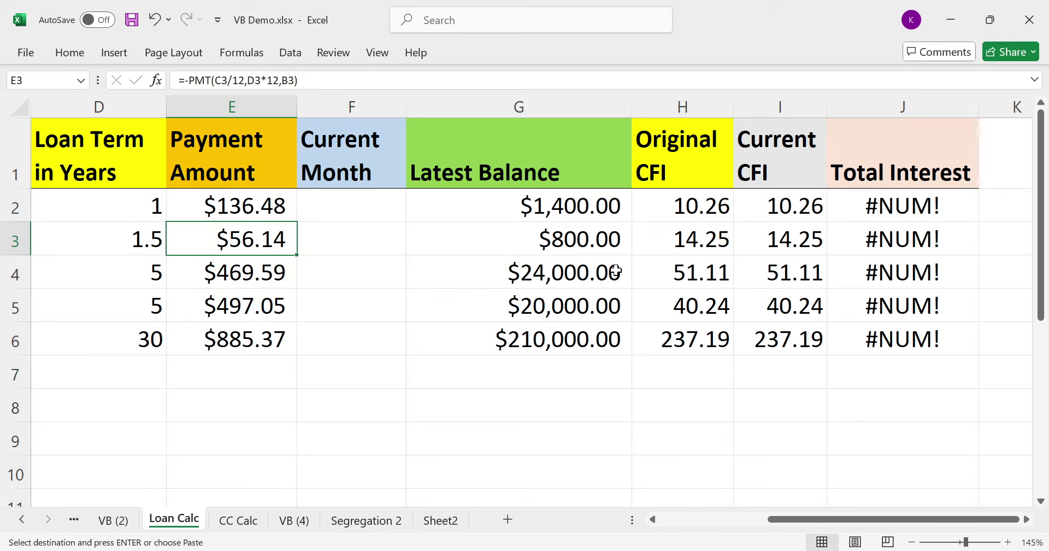
{"action": "key", "text": "Left"}
{"action": "key", "text": "Left"}
{"action": "key", "text": "Left"}
{"action": "key", "text": "Left"}
{"action": "key", "text": "Up"}
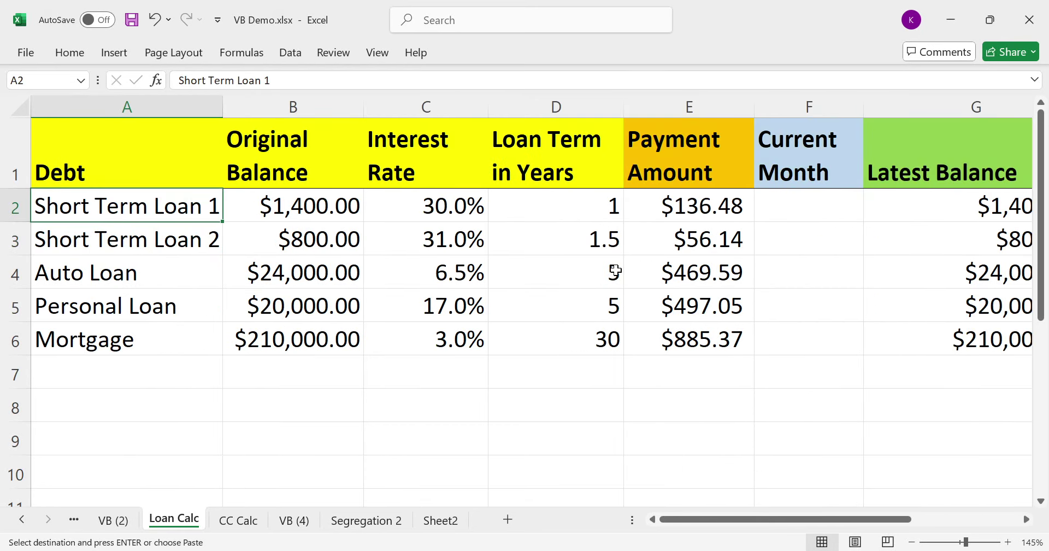
{"action": "key", "text": "Right"}
{"action": "key", "text": "Right"}
{"action": "key", "text": "Right"}
{"action": "key", "text": "Right"}
{"action": "key", "text": "Right"}
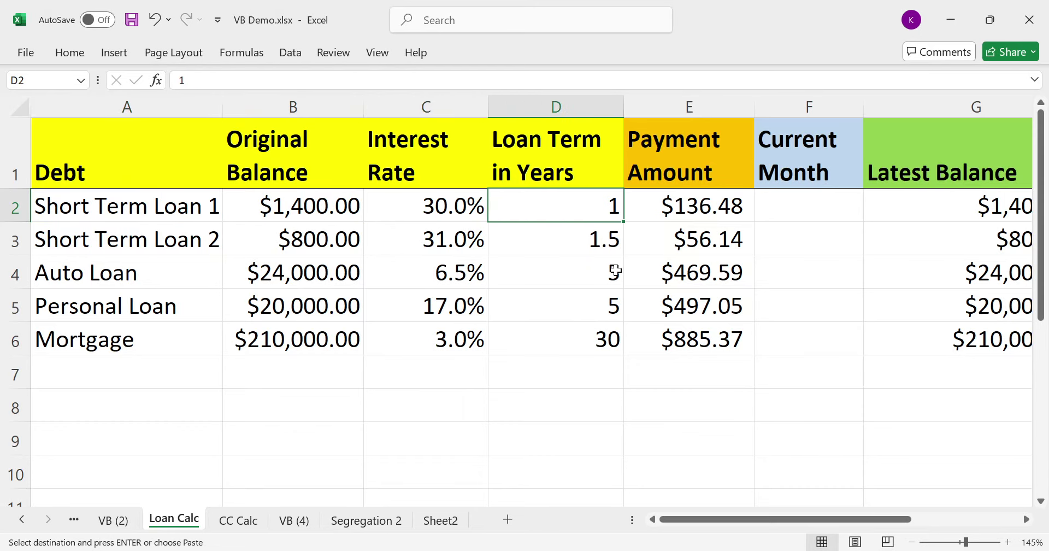
{"action": "key", "text": "Right"}
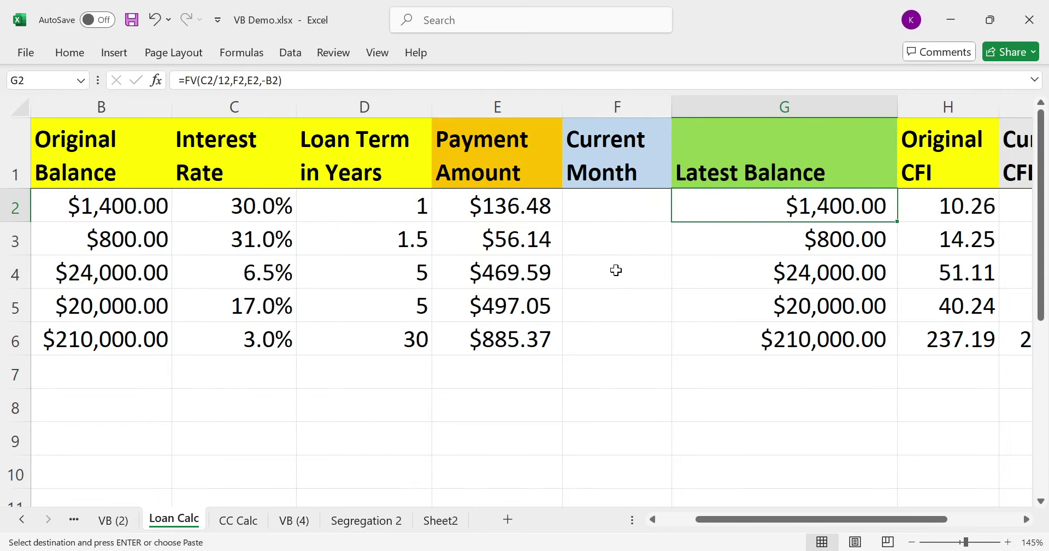
{"action": "key", "text": "Return"}
{"action": "key", "text": "Return"}
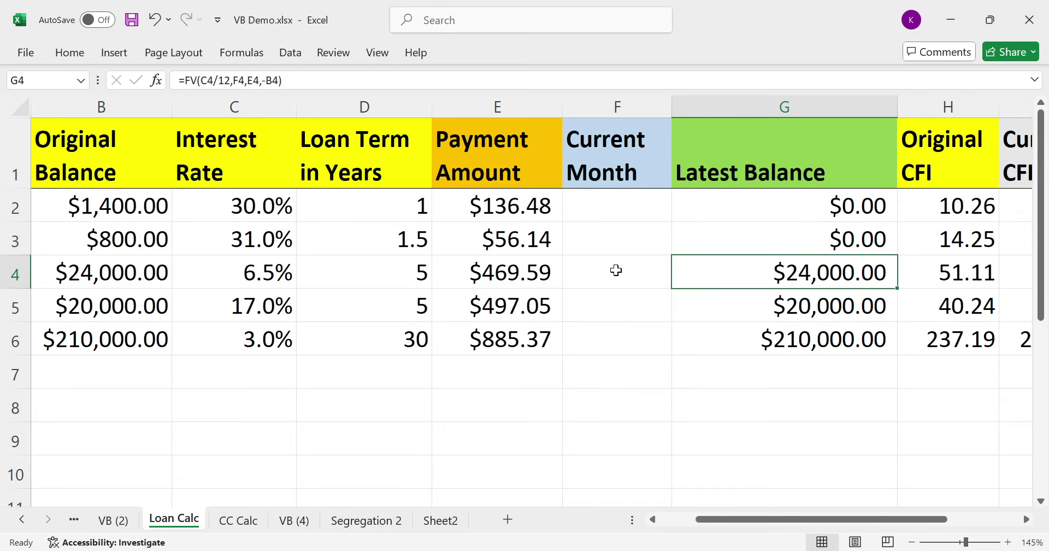
Set Current Month to 15 for the auto loan, personal loan and mortgage
{"action": "left_click", "coordinate": [615, 270]}
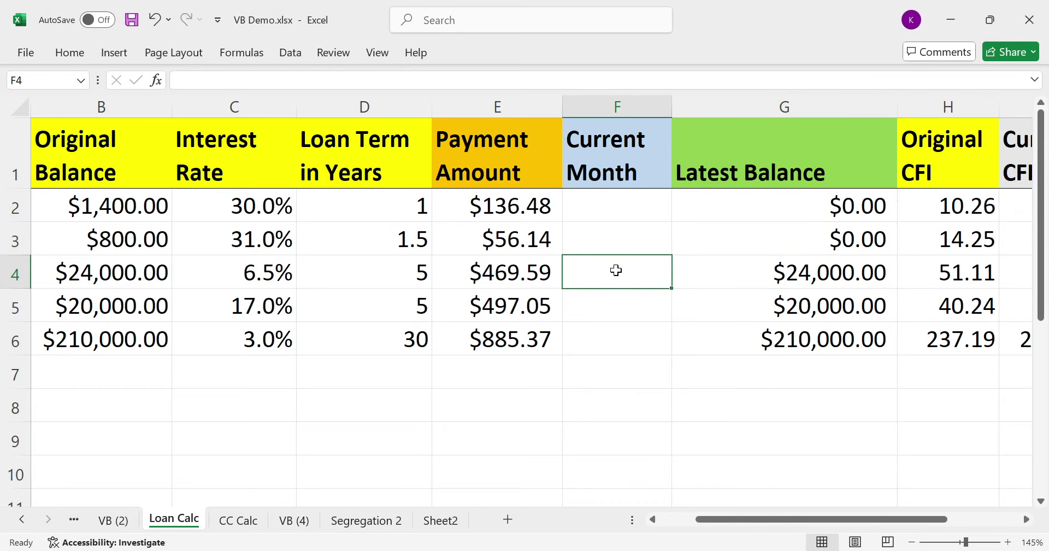
{"action": "type", "text": "15"}
{"action": "key", "text": "Return"}
{"action": "type", "text": "15"}
{"action": "key", "text": "Return"}
{"action": "type", "text": "15"}
{"action": "key", "text": "Return"}
{"action": "key", "text": "Up"}
Review the recalculated balances $18,708.44, $16,455.95, $204,498.84 with their CFI and total interest
{"action": "key", "text": "Right"}
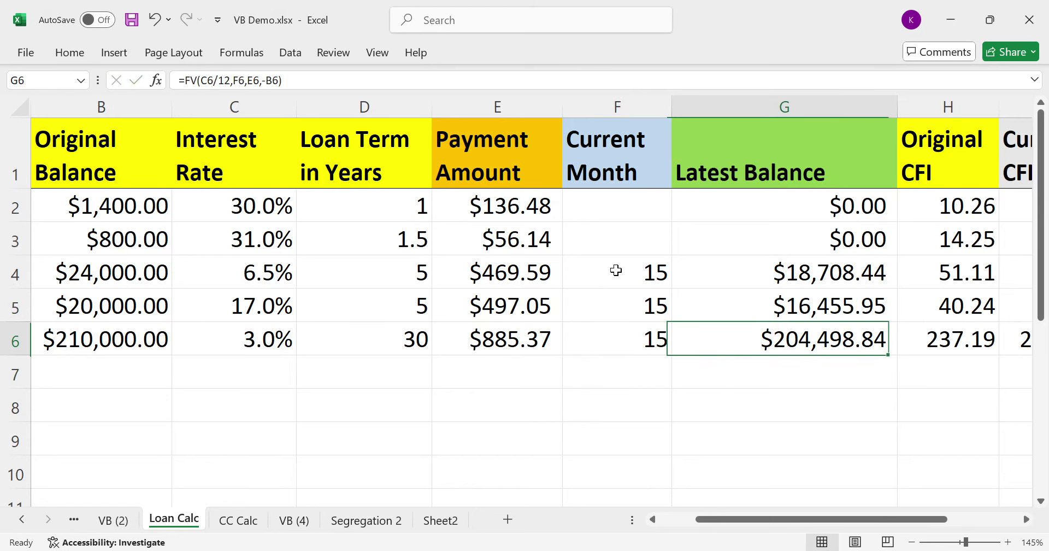
{"action": "key", "text": "Right"}
{"action": "key", "text": "Right"}
{"action": "key", "text": "Up"}
{"action": "key", "text": "Up"}
{"action": "key", "text": "Right"}
{"action": "key", "text": "Left"}
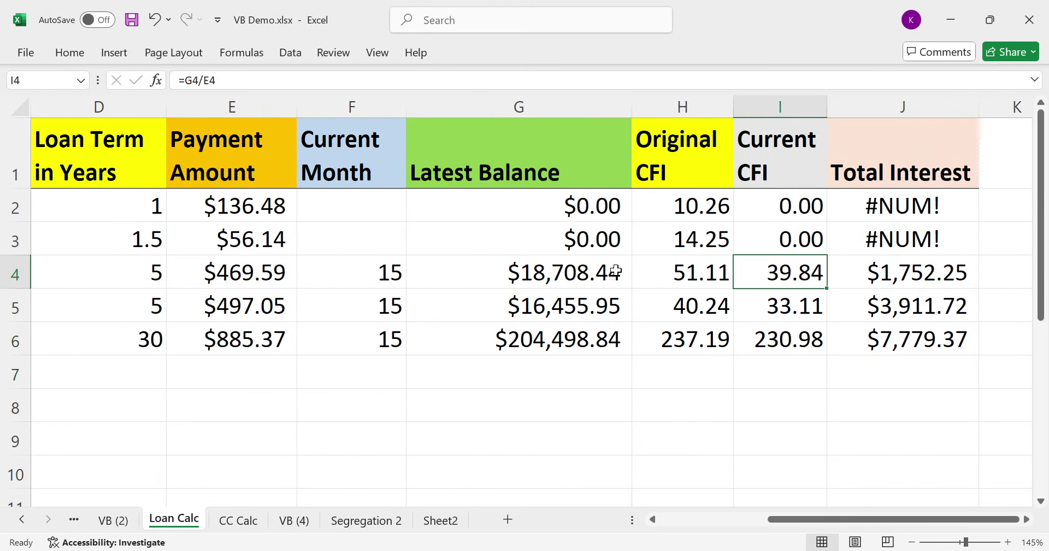
{"action": "key", "text": "Up"}
{"action": "key", "text": "Up"}
{"action": "key", "text": "Up"}
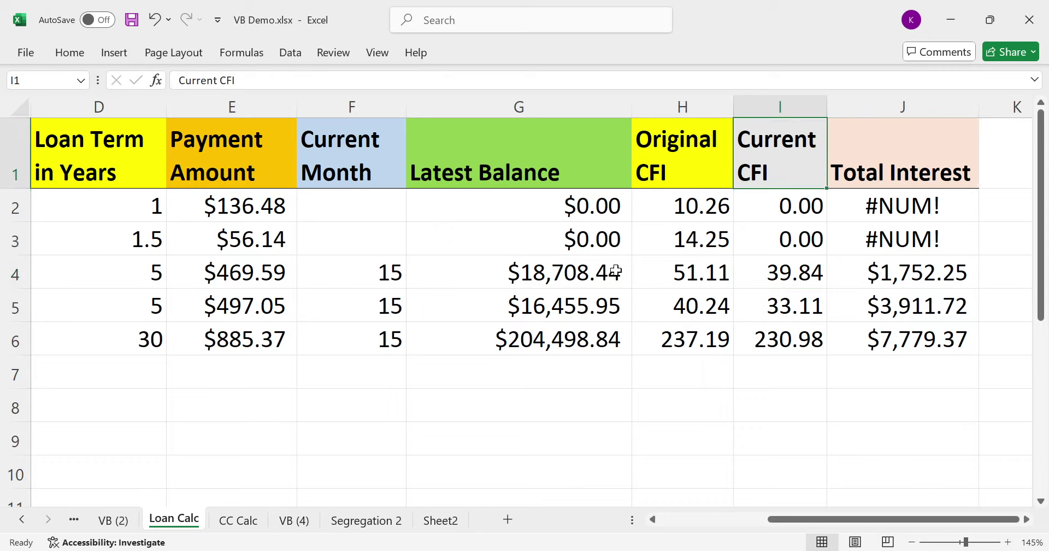
{"action": "key", "text": "Down"}
{"action": "key", "text": "Down"}
{"action": "key", "text": "Left"}
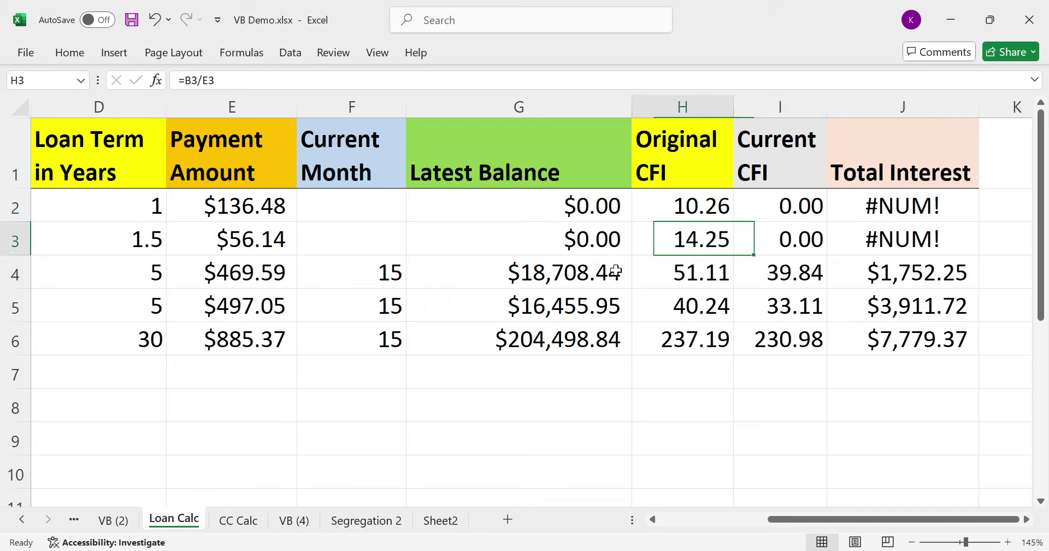
{"action": "key", "text": "Left"}
{"action": "key", "text": "Down"}
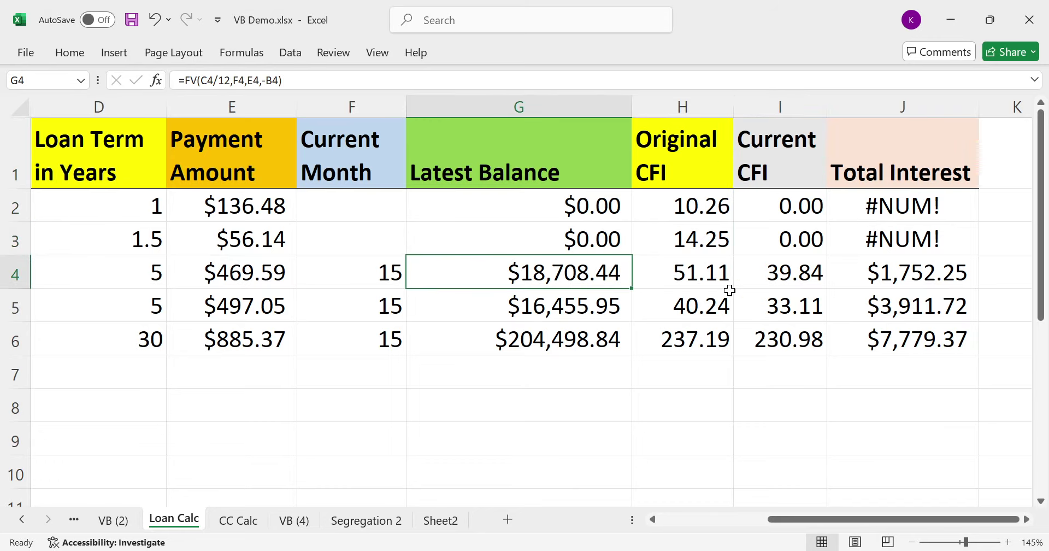
Inspect the auto loan's Current CFI formula and the mortgage payment formula
{"action": "left_click", "coordinate": [784, 275]}
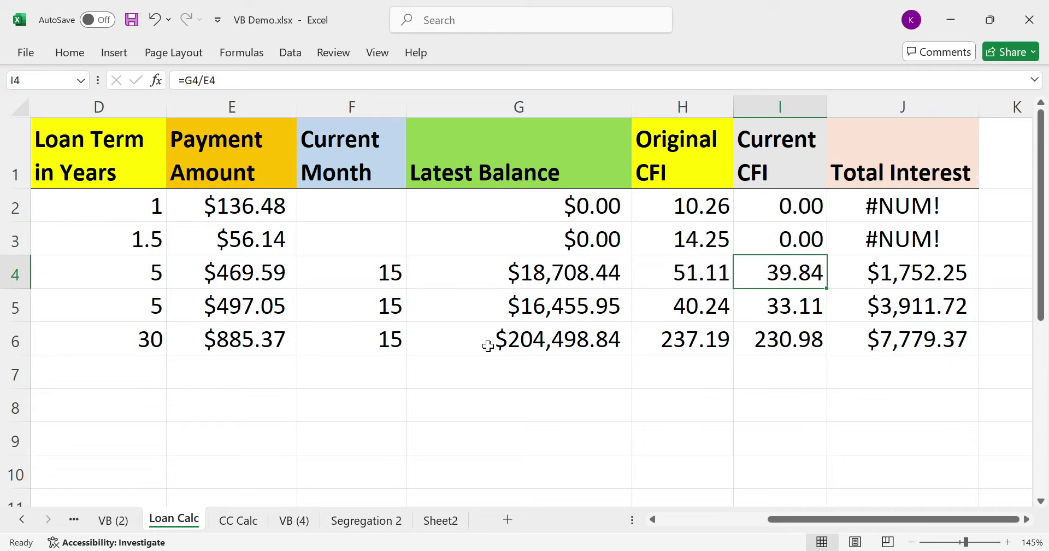
{"action": "left_click", "coordinate": [273, 341]}
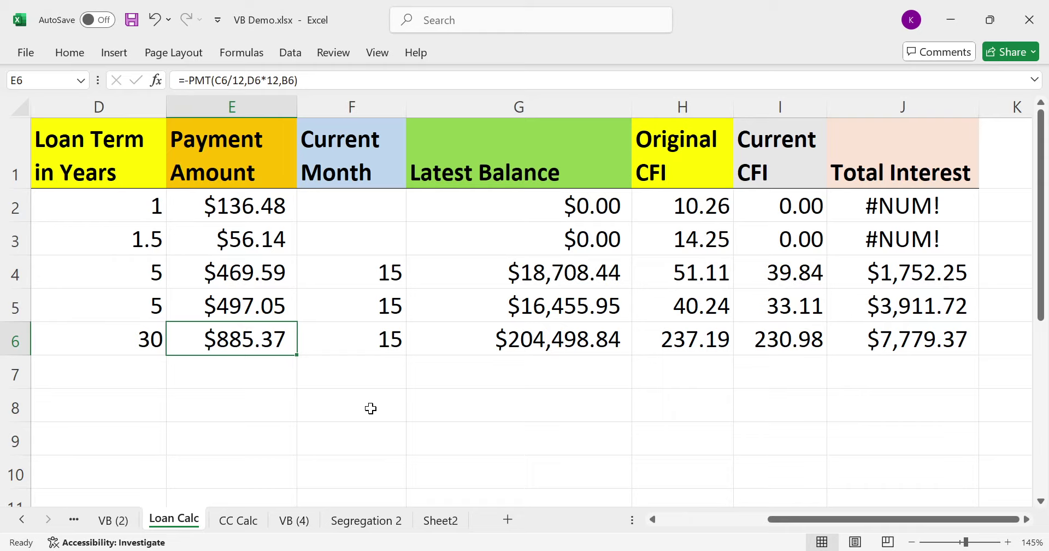
Copy the month-15 balances $18,708.44 and $16,455.95 into G8:G9 as values
{"action": "left_click", "coordinate": [787, 278]}
{"action": "key", "text": "shift+Down"}
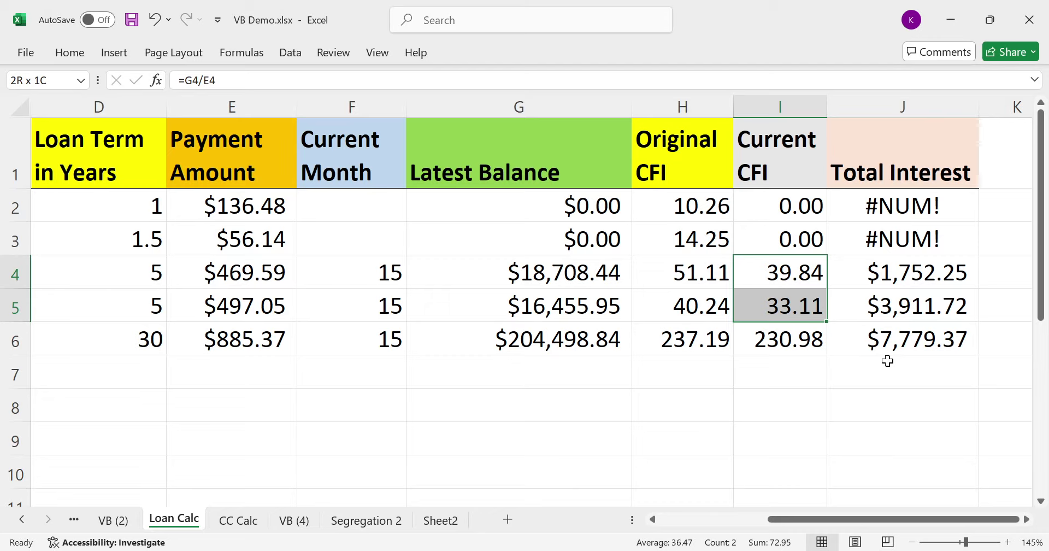
{"action": "key", "text": "Left"}
{"action": "key", "text": "Left"}
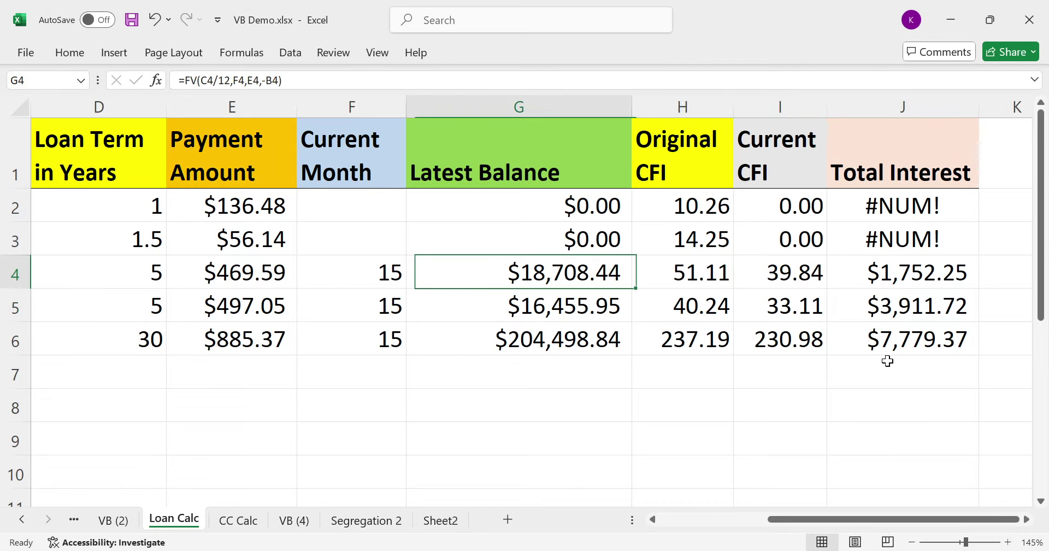
{"action": "key", "text": "shift+Down"}
{"action": "key", "text": "ctrl+c"}
{"action": "key", "text": "Down"}
{"action": "key", "text": "Down"}
{"action": "key", "text": "Down"}
{"action": "key", "text": "Down"}
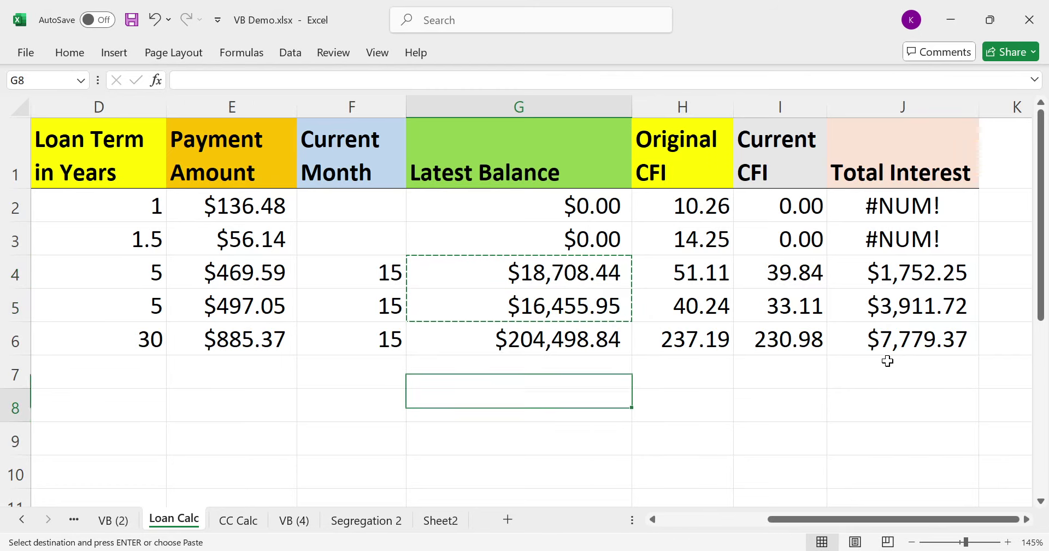
{"action": "key", "text": "ctrl+v"}
{"action": "key", "text": "Down"}
{"action": "key", "text": "Up"}
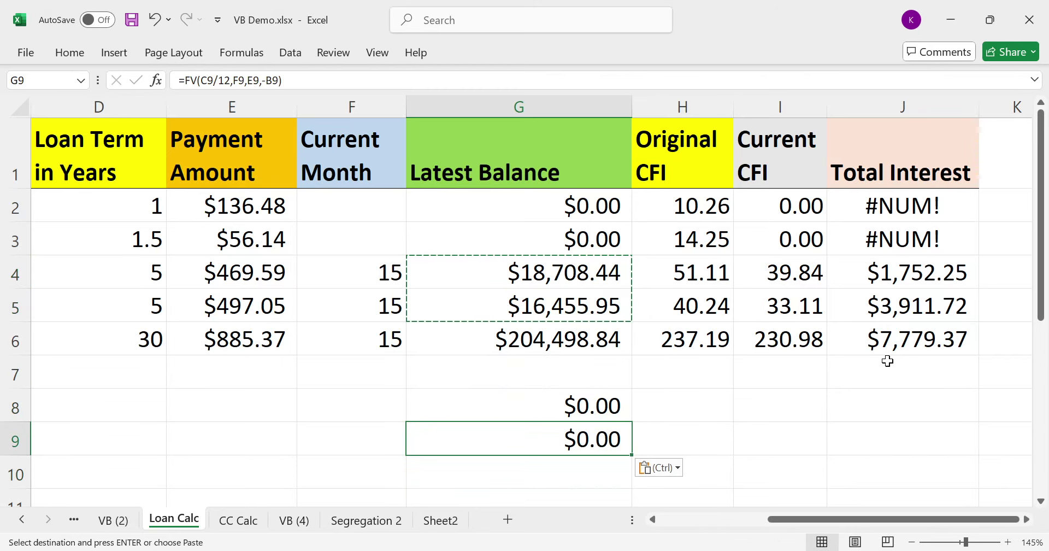
{"action": "left_click", "coordinate": [657, 464]}
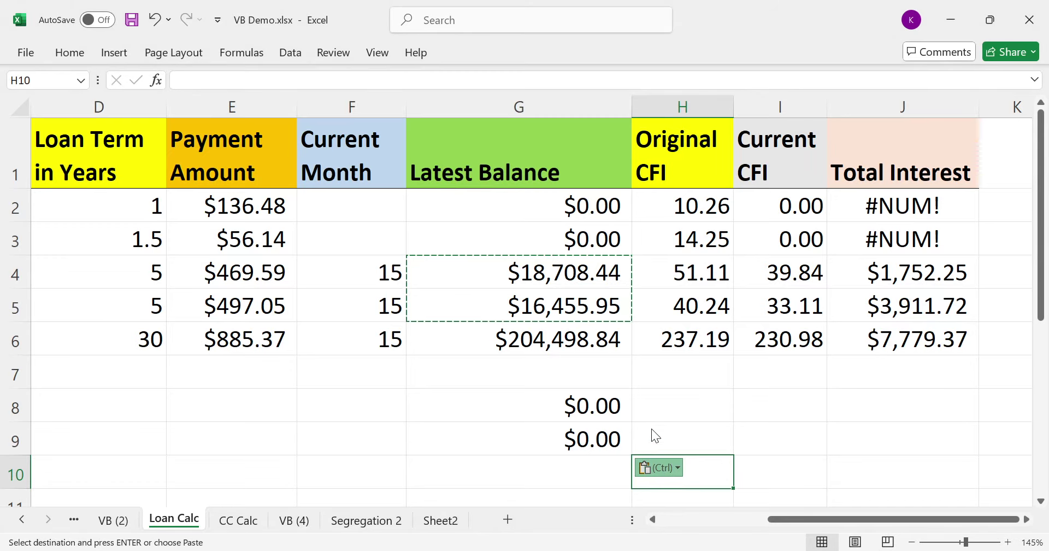
{"action": "left_click", "coordinate": [600, 415]}
{"action": "key", "text": "ctrl+shift+v"}
Total G8:G9 in G10 as $35,164.39 with AutoSum and copy the total
{"action": "left_click", "coordinate": [548, 470]}
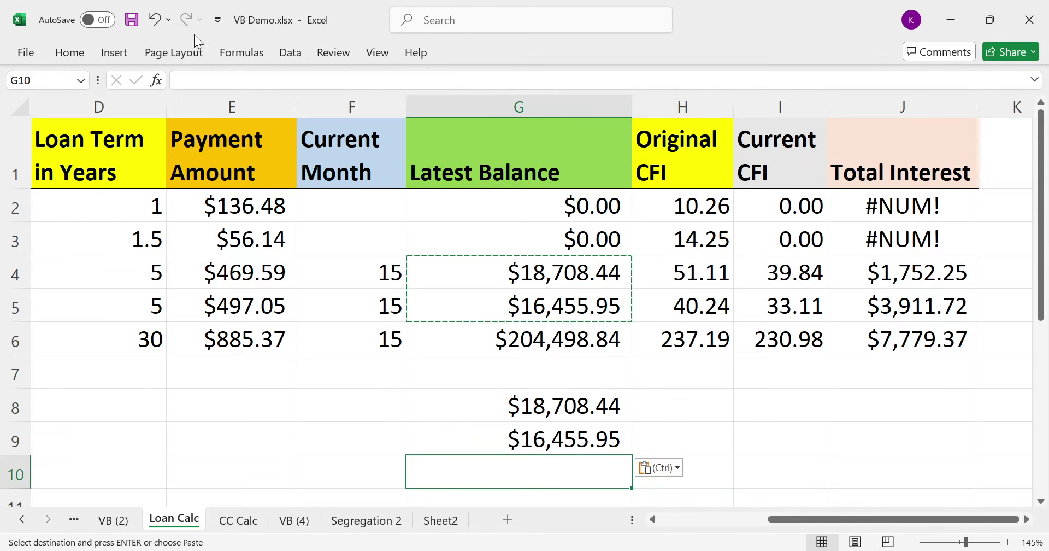
{"action": "left_click", "coordinate": [77, 53]}
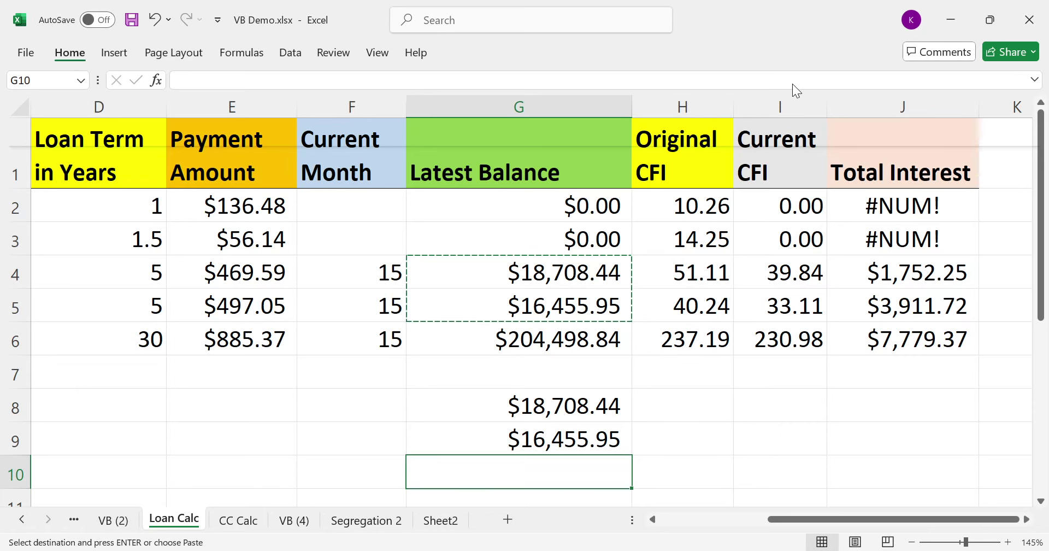
{"action": "key", "text": "alt+equal"}
{"action": "key", "text": "Return"}
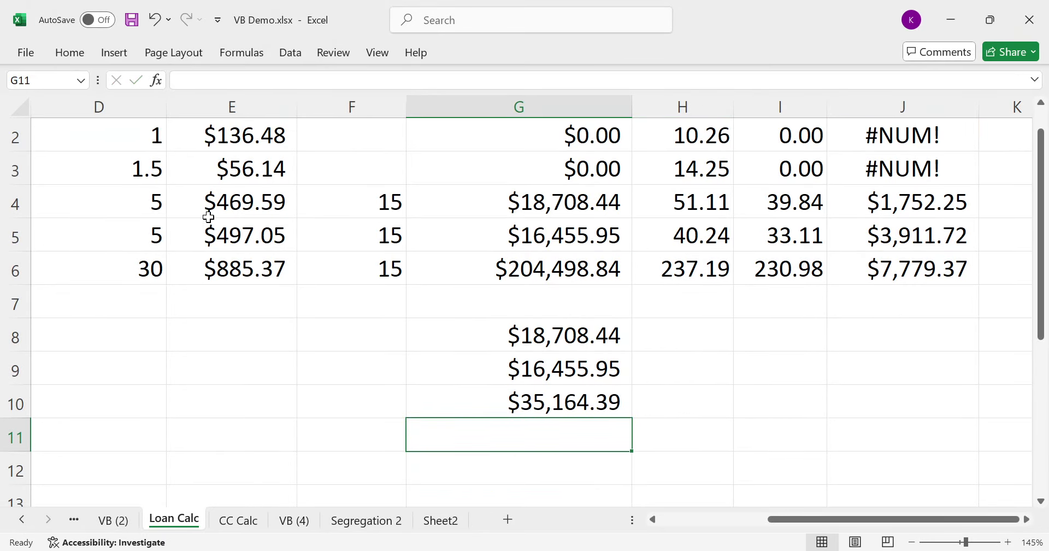
{"action": "left_click", "coordinate": [538, 394]}
{"action": "key", "text": "ctrl+c"}
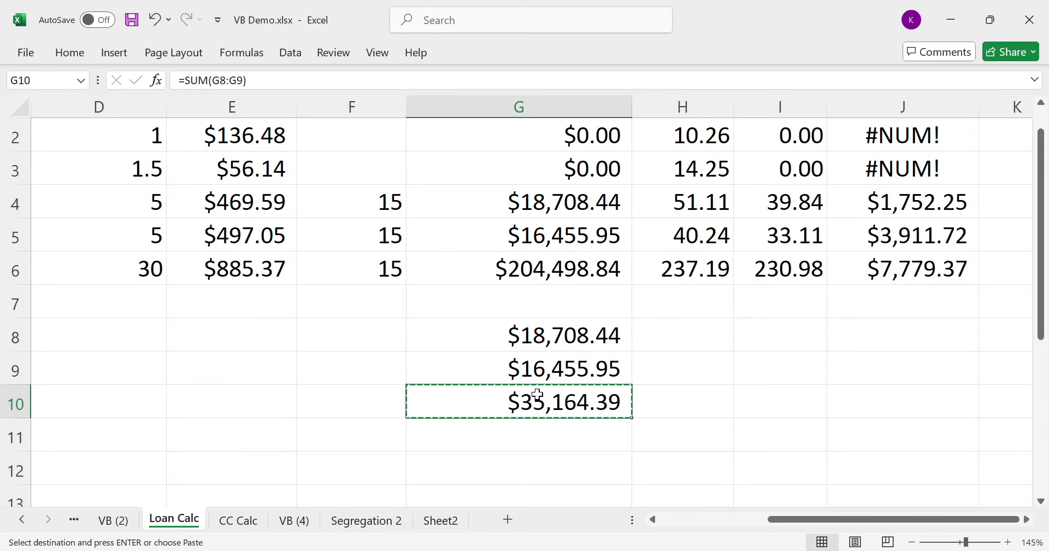
On VB (2), paste the $35,164.39 total into F17 as a plain value
{"action": "left_click", "coordinate": [113, 519]}
{"action": "scroll", "coordinate": [767, 454], "scroll_direction": "down", "scroll_amount": 1}
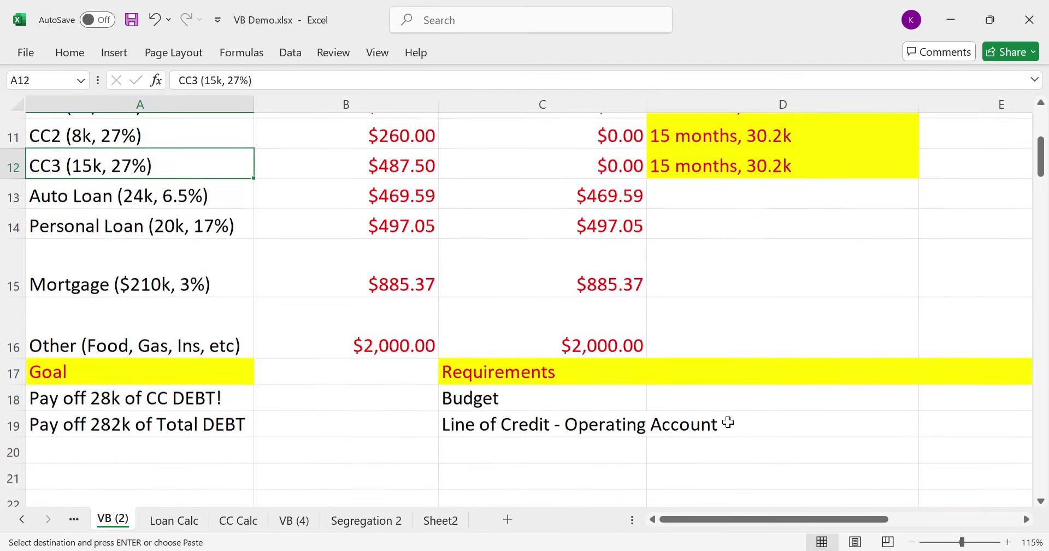
{"action": "left_click_drag", "start_coordinate": [738, 520], "coordinate": [833, 506]}
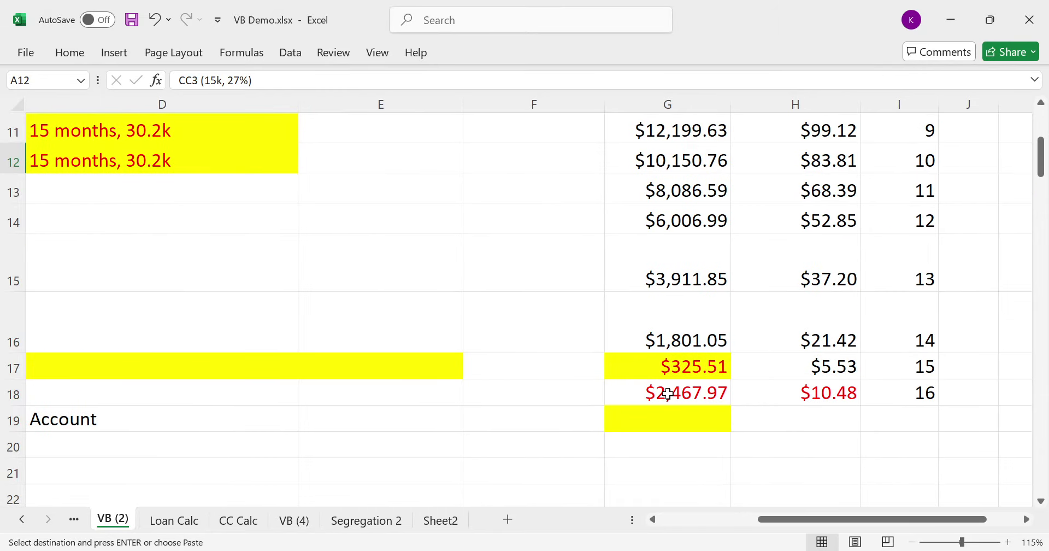
{"action": "left_click", "coordinate": [557, 370]}
{"action": "key", "text": "ctrl+v"}
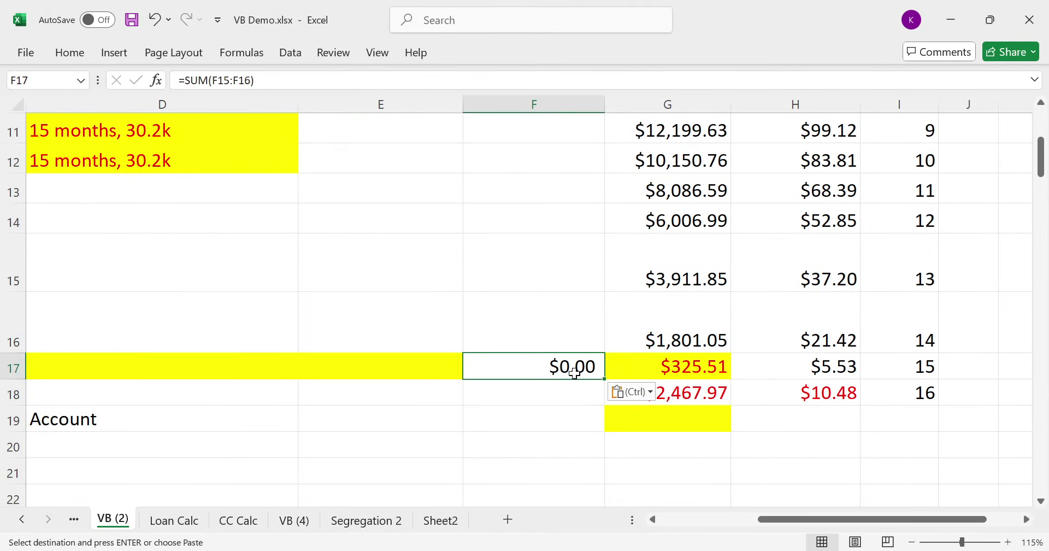
{"action": "key", "text": "ctrl+z"}
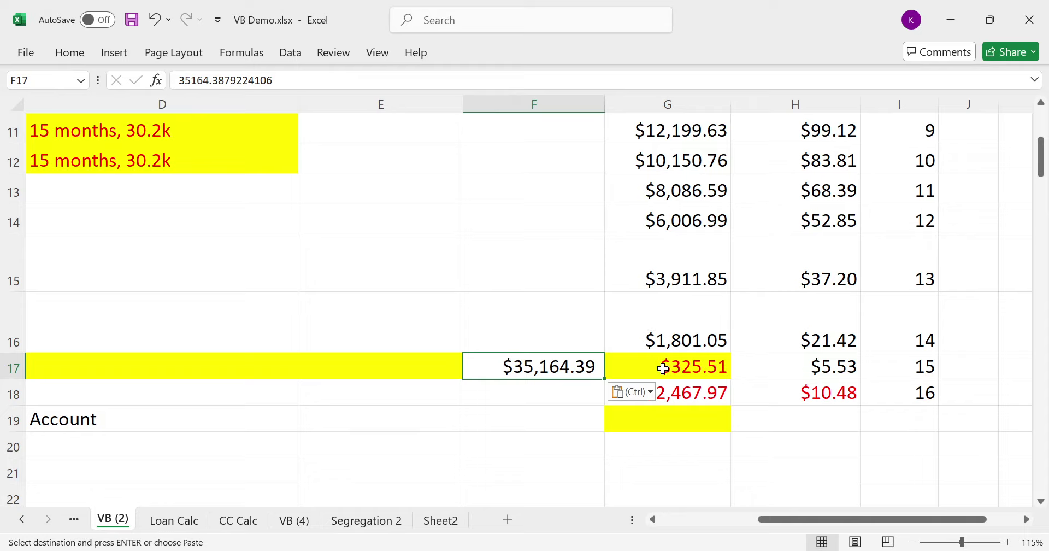
Add +35164.39 to G17's formula so the month-15 balance reads $34,838.88
{"action": "key", "text": "Right"}
{"action": "left_click", "coordinate": [349, 81]}
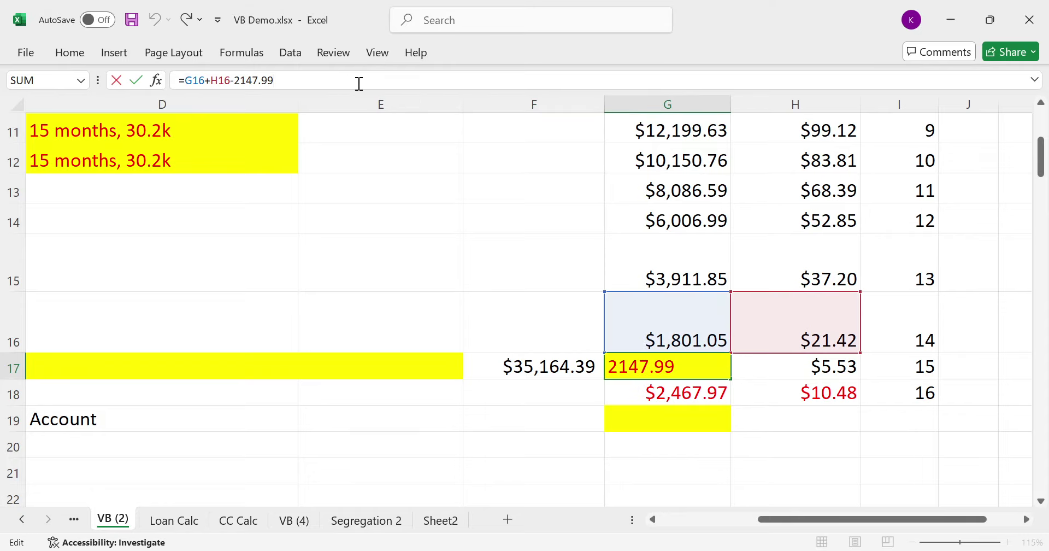
{"action": "type", "text": "+"}
{"action": "type", "text": "35164.39"}
{"action": "key", "text": "Return"}
{"action": "key", "text": "Up"}
{"action": "key", "text": "Left"}
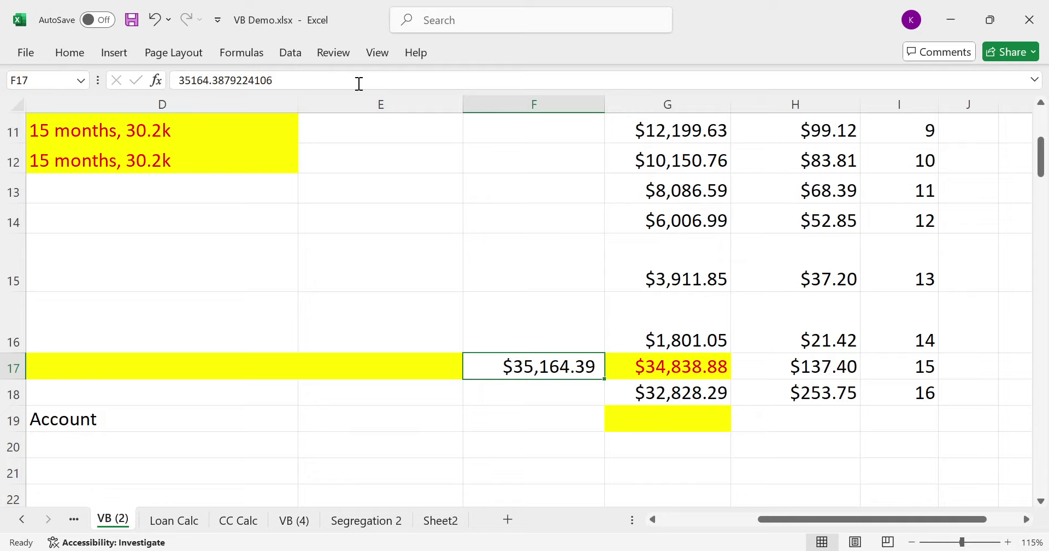
Clear F17 and set the Auto Loan and Personal Loan current payments to 0
{"action": "key", "text": "Delete"}
{"action": "key", "text": "Left"}
{"action": "key", "text": "Left"}
{"action": "key", "text": "Left"}
{"action": "key", "text": "Left"}
{"action": "key", "text": "Up"}
{"action": "key", "text": "Up"}
{"action": "key", "text": "Up"}
{"action": "key", "text": "Up"}
{"action": "key", "text": "Up"}
{"action": "key", "text": "Up"}
{"action": "key", "text": "Up"}
{"action": "key", "text": "Up"}
{"action": "key", "text": "Up"}
{"action": "key", "text": "Up"}
{"action": "key", "text": "Up"}
{"action": "key", "text": "Up"}
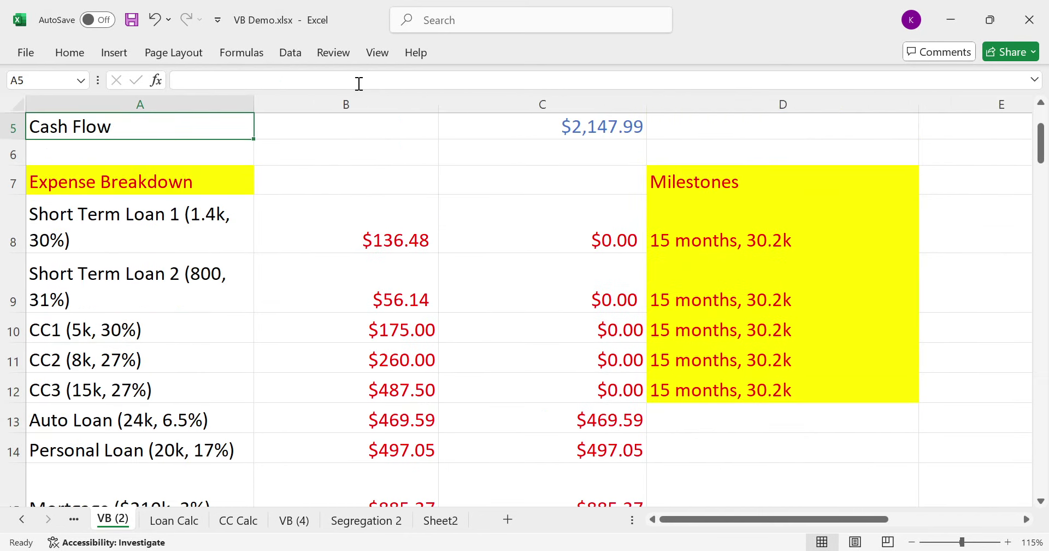
{"action": "key", "text": "Right"}
{"action": "key", "text": "Down"}
{"action": "key", "text": "Down"}
{"action": "key", "text": "Down"}
{"action": "key", "text": "Down"}
{"action": "key", "text": "Down"}
{"action": "key", "text": "Down"}
{"action": "key", "text": "Down"}
{"action": "key", "text": "Down"}
{"action": "key", "text": "Right"}
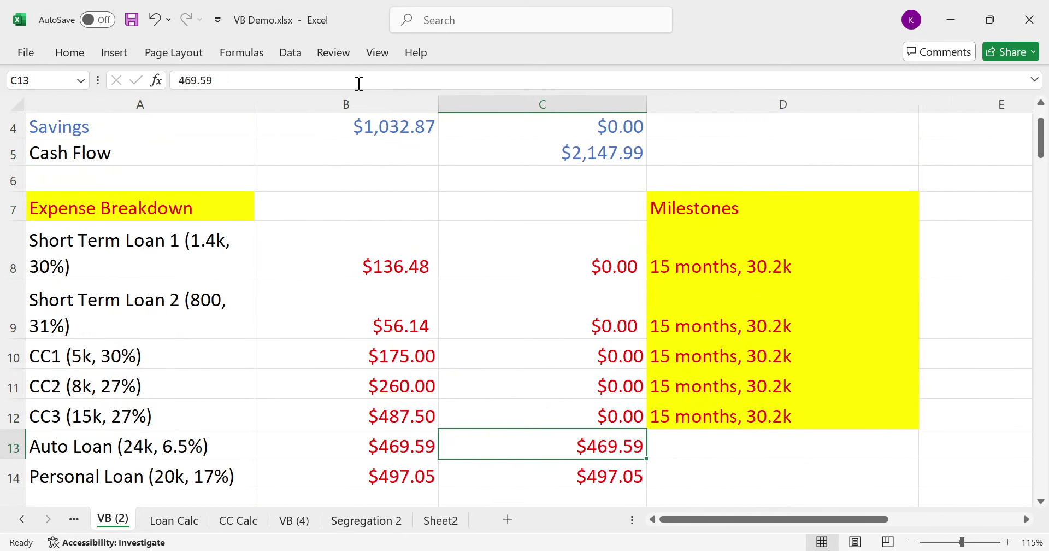
{"action": "type", "text": "0"}
{"action": "key", "text": "Return"}
{"action": "type", "text": "00"}
{"action": "key", "text": "Return"}
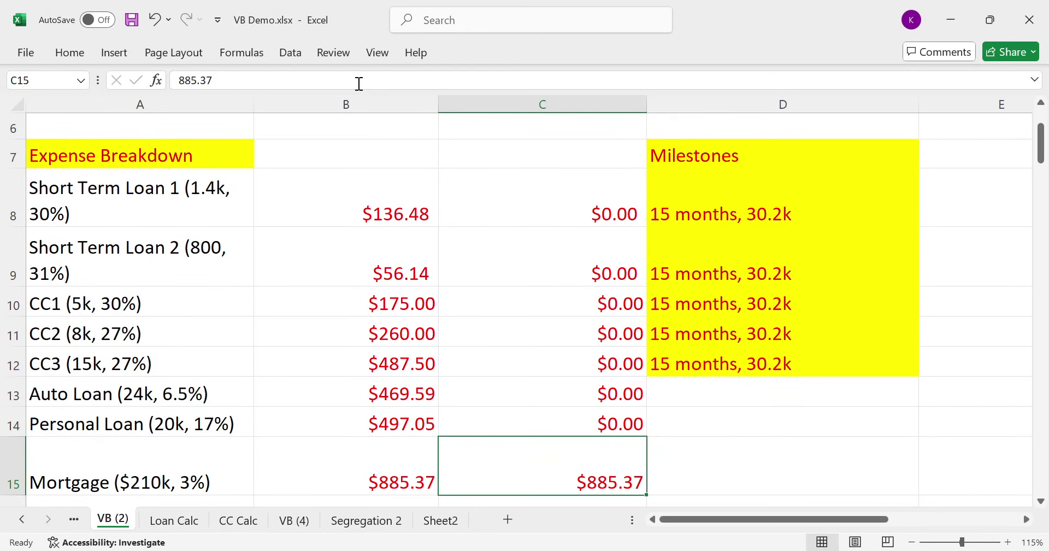
Check the savings formula and copy the new $3,114.63 cash flow from C5
{"action": "key", "text": "Up"}
{"action": "key", "text": "Up"}
{"action": "key", "text": "Up"}
{"action": "key", "text": "Up"}
{"action": "key", "text": "Up"}
{"action": "key", "text": "Up"}
{"action": "key", "text": "Up"}
{"action": "key", "text": "Up"}
{"action": "key", "text": "Up"}
{"action": "key", "text": "Up"}
{"action": "key", "text": "Up"}
{"action": "key", "text": "Up"}
{"action": "key", "text": "Up"}
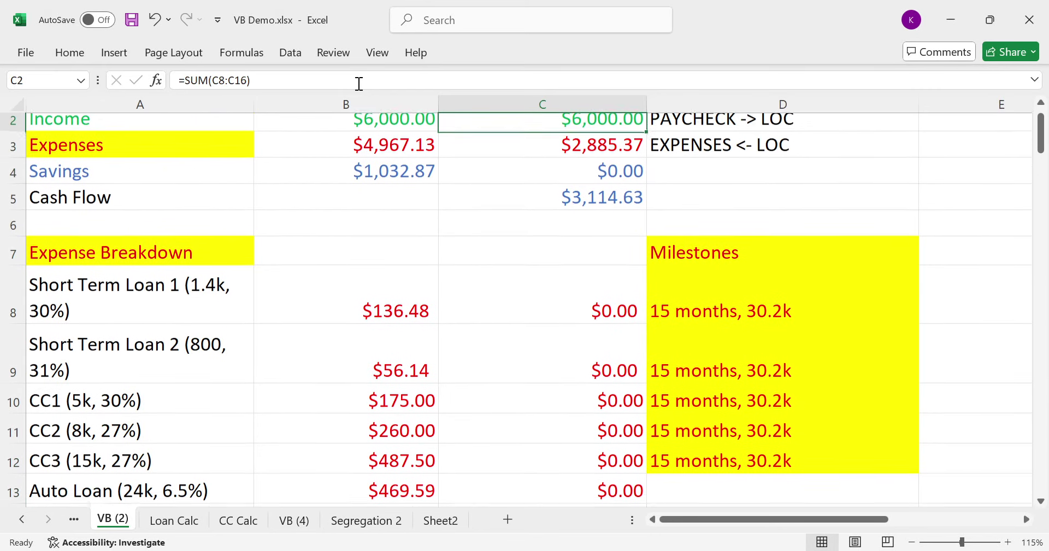
{"action": "key", "text": "Down"}
{"action": "key", "text": "Down"}
{"action": "key", "text": "Left"}
{"action": "key", "text": "Down"}
{"action": "key", "text": "Right"}
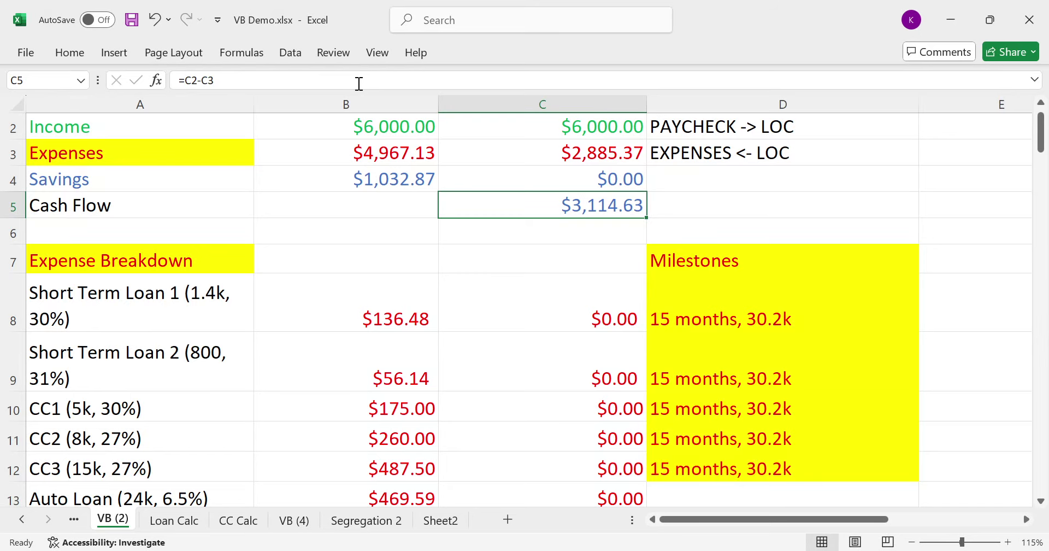
{"action": "key", "text": "ctrl+c"}
Paste the $3,114.63 cash flow into F18 in the month-16 row
{"action": "key", "text": "Right"}
{"action": "key", "text": "Right"}
{"action": "key", "text": "Right"}
{"action": "key", "text": "Right"}
{"action": "key", "text": "Right"}
{"action": "key", "text": "Down"}
{"action": "key", "text": "Down"}
{"action": "key", "text": "Down"}
{"action": "key", "text": "Down"}
{"action": "key", "text": "Down"}
{"action": "key", "text": "Down"}
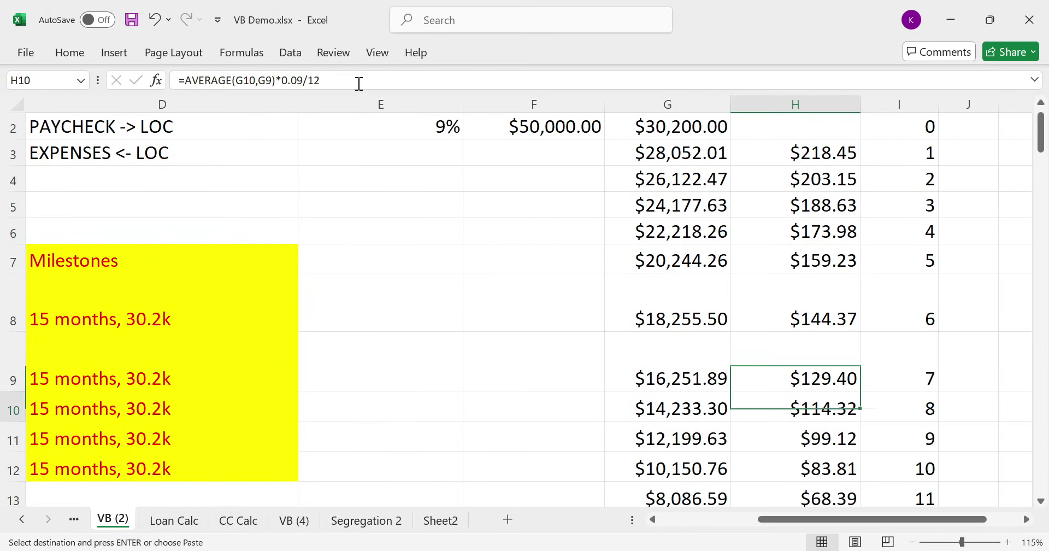
{"action": "key", "text": "Down"}
{"action": "key", "text": "Down"}
{"action": "key", "text": "Down"}
{"action": "key", "text": "Down"}
{"action": "key", "text": "Down"}
{"action": "key", "text": "Down"}
{"action": "key", "text": "Down"}
{"action": "key", "text": "Down"}
{"action": "key", "text": "Down"}
{"action": "key", "text": "Down"}
{"action": "key", "text": "Left"}
{"action": "key", "text": "Up"}
{"action": "key", "text": "Up"}
{"action": "key", "text": "Up"}
{"action": "key", "text": "Left"}
{"action": "key", "text": "Up"}
{"action": "key", "text": "Down"}
{"action": "key", "text": "ctrl+v"}
{"action": "key", "text": "ctrl"}
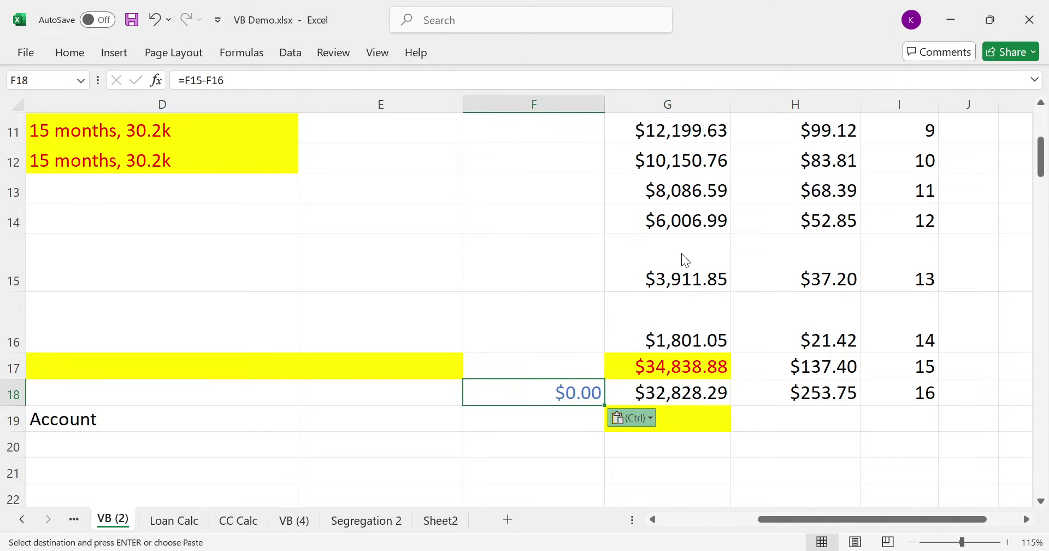
Keep F18 as the value 3114.63 and change G18's formula to subtract 3441.63
{"action": "key", "text": "v"}
{"action": "left_click", "coordinate": [666, 390]}
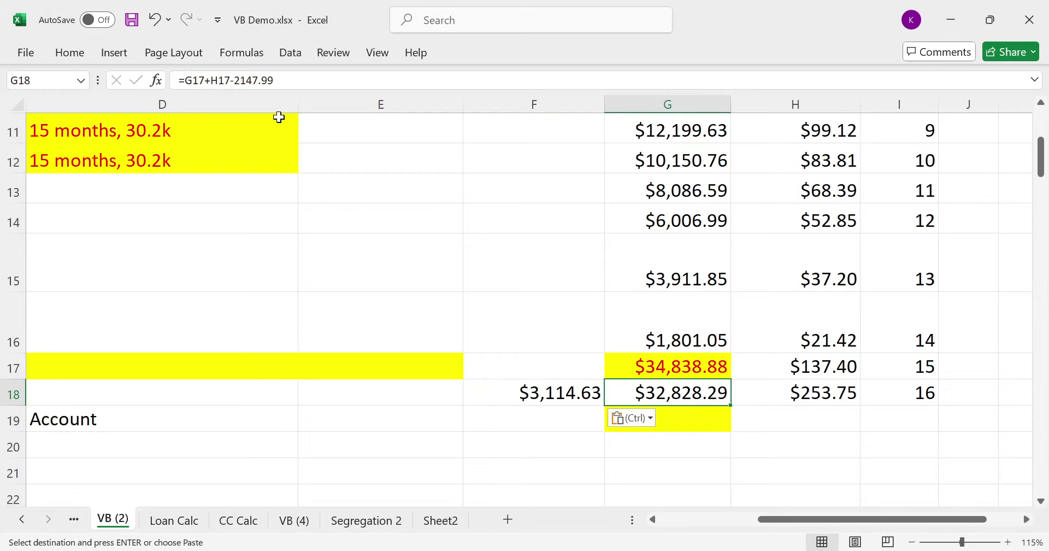
{"action": "left_click_drag", "start_coordinate": [282, 84], "coordinate": [234, 90]}
{"action": "type", "text": "3441.63"}
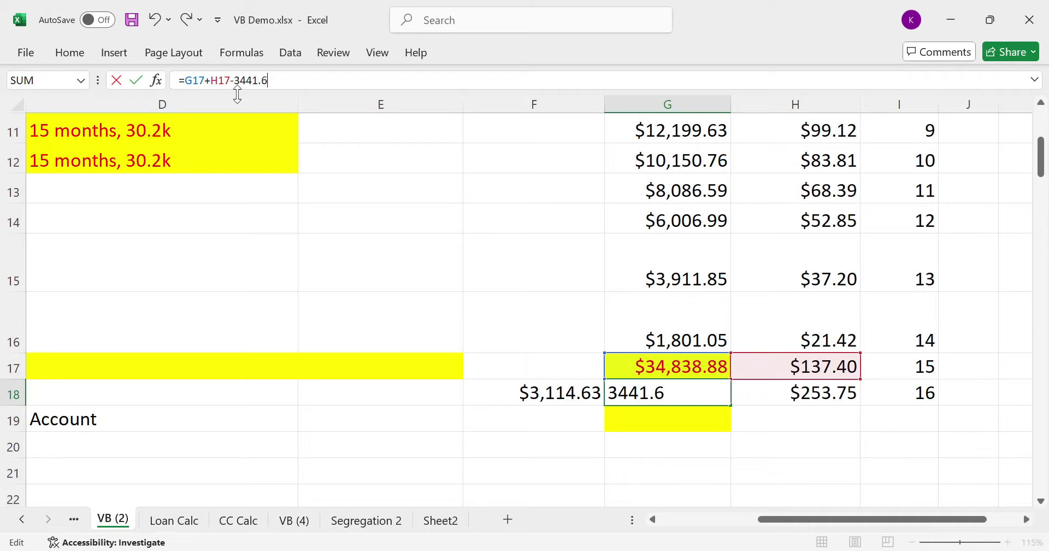
{"action": "key", "text": "Return"}
Copy the month-16 schedule row down through row 29 and fill G28 yellow
{"action": "key", "text": "Up"}
{"action": "key", "text": "shift+Right"}
{"action": "key", "text": "shift+Right"}
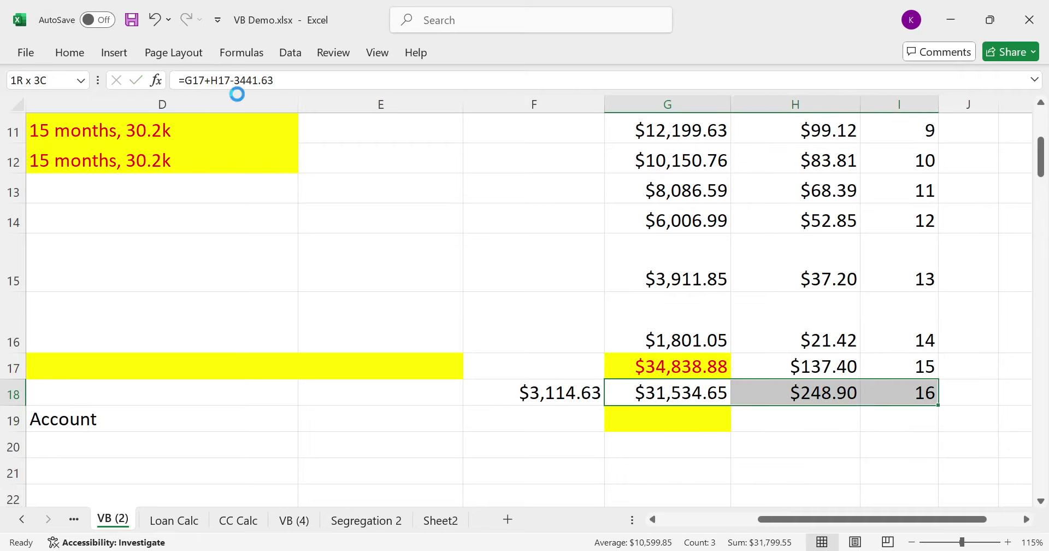
{"action": "key", "text": "ctrl+c"}
{"action": "key", "text": "shift+Down"}
{"action": "key", "text": "shift+Down"}
{"action": "key", "text": "shift+Down"}
{"action": "key", "text": "ctrl+v"}
{"action": "key", "text": "Down"}
{"action": "key", "text": "Down"}
{"action": "key", "text": "Down"}
{"action": "key", "text": "shift+Right"}
{"action": "key", "text": "shift+Right"}
{"action": "key", "text": "ctrl+c"}
{"action": "key", "text": "shift+Down"}
{"action": "key", "text": "shift+Down"}
{"action": "key", "text": "shift+Down"}
{"action": "key", "text": "shift+Down"}
{"action": "key", "text": "shift+Down"}
{"action": "key", "text": "shift+Down"}
{"action": "key", "text": "shift+Down"}
{"action": "key", "text": "shift+Down"}
{"action": "key", "text": "ctrl+v"}
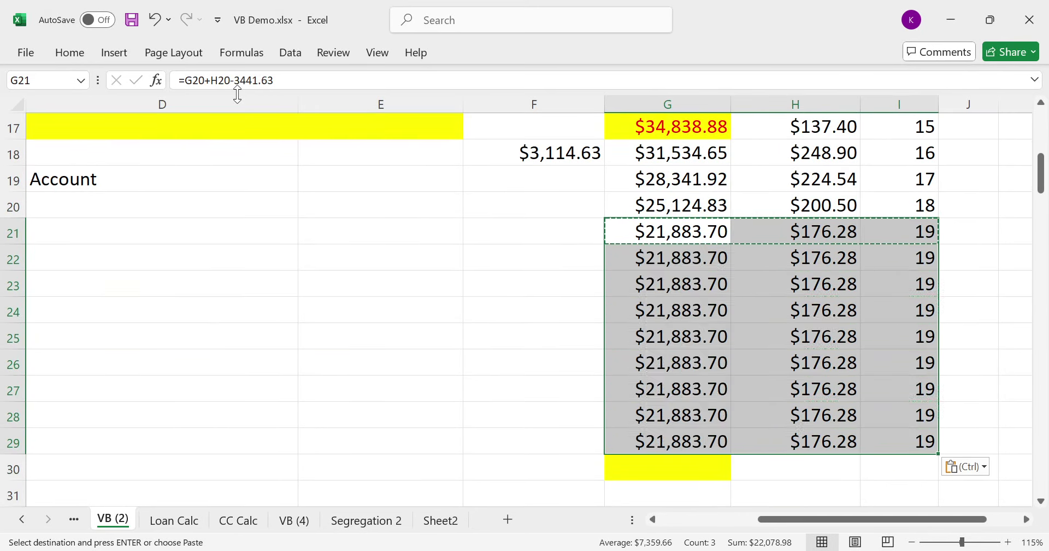
{"action": "key", "text": "Down"}
{"action": "key", "text": "Down"}
{"action": "key", "text": "Down"}
{"action": "key", "text": "Down"}
{"action": "key", "text": "Down"}
{"action": "key", "text": "Down"}
{"action": "key", "text": "Down"}
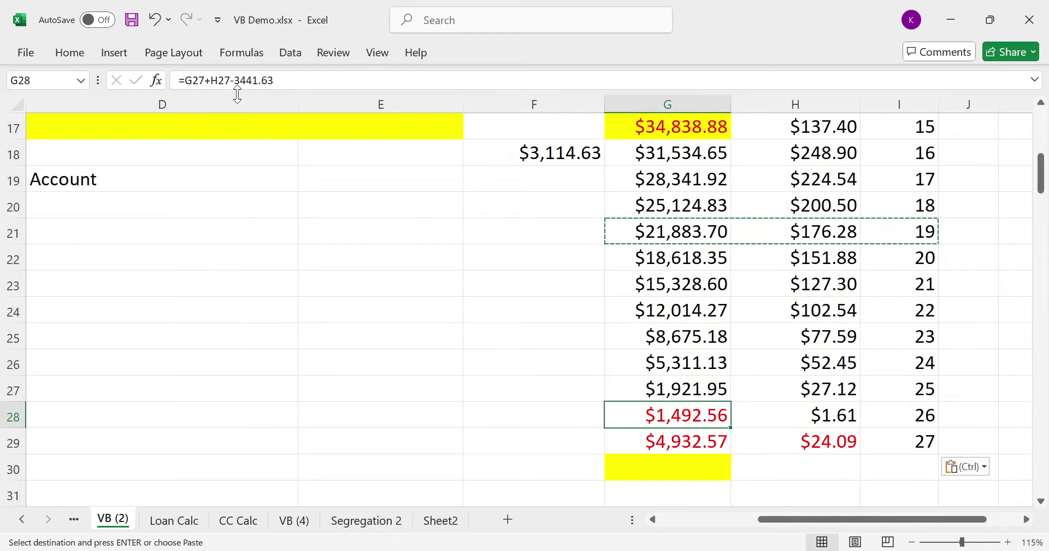
{"action": "left_click", "coordinate": [60, 54]}
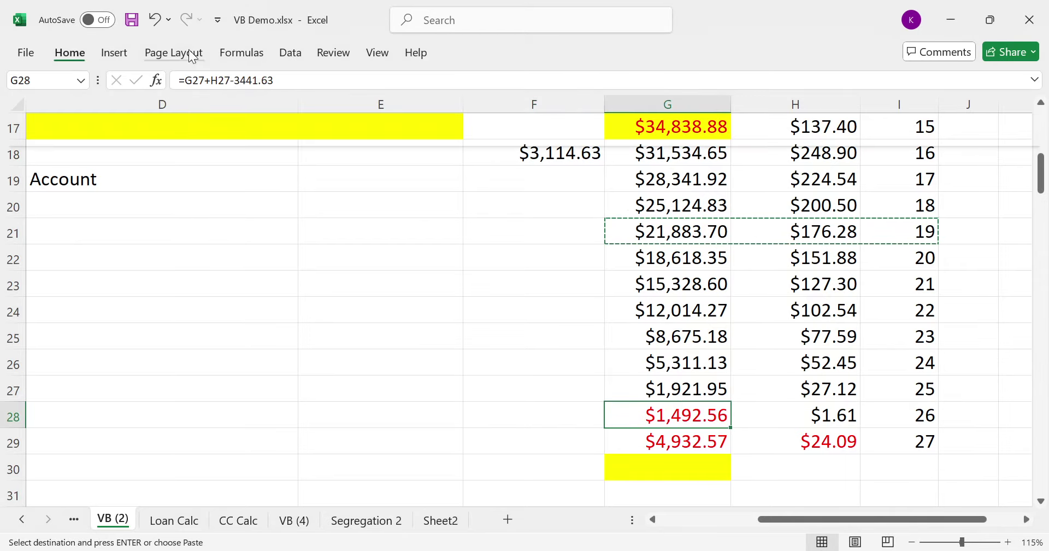
{"action": "key", "text": "F4"}
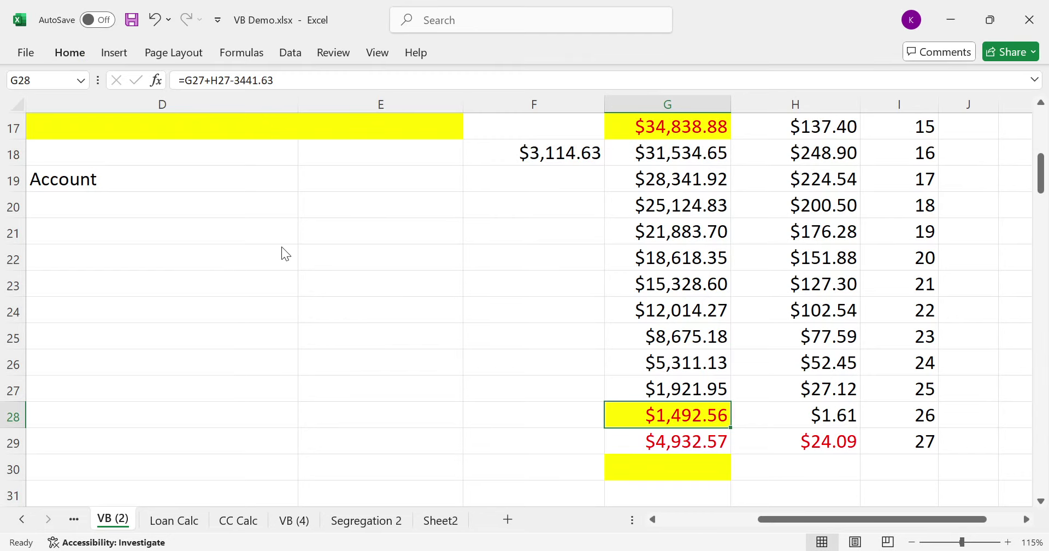
Enter '26 months, 74.2k' in D13, summing 30.2+24+20 in D14 to get 74.2
{"action": "scroll", "coordinate": [254, 242], "scroll_direction": "up", "scroll_amount": 4}
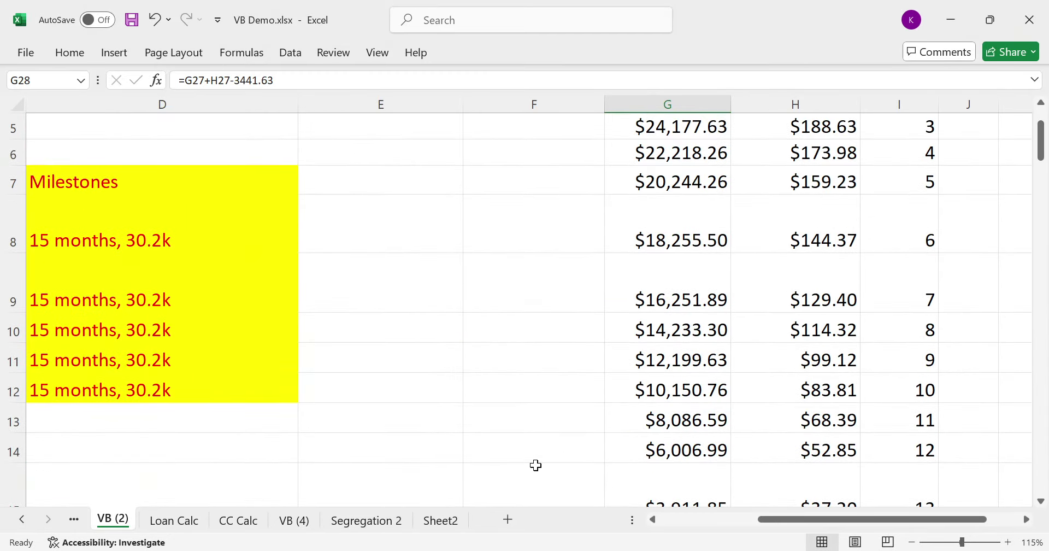
{"action": "left_click", "coordinate": [730, 515]}
{"action": "scroll", "coordinate": [650, 415], "scroll_direction": "down", "scroll_amount": 1}
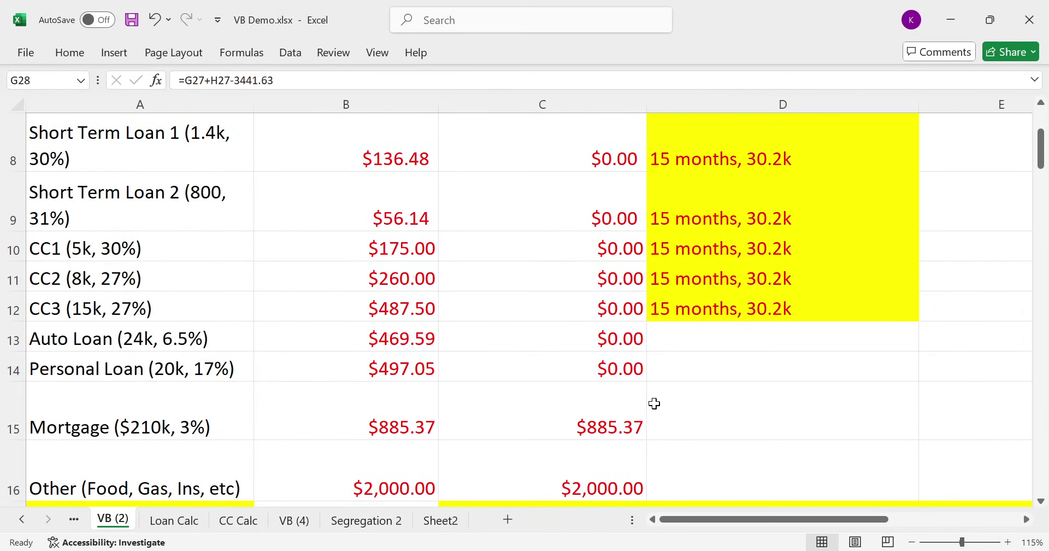
{"action": "left_click", "coordinate": [689, 341]}
{"action": "type", "text": "26 months,"}
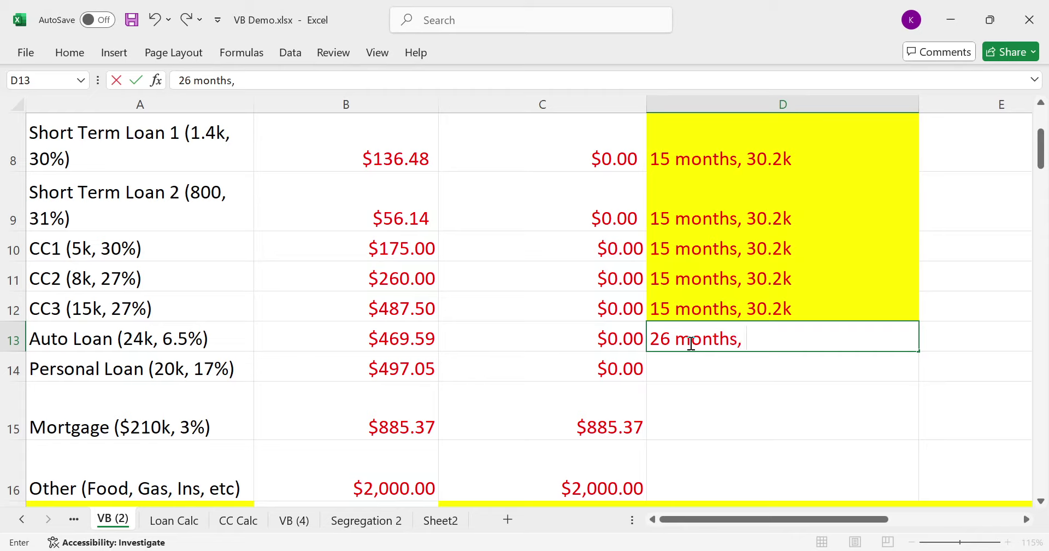
{"action": "key", "text": "Return"}
{"action": "type", "text": "=30.2+"}
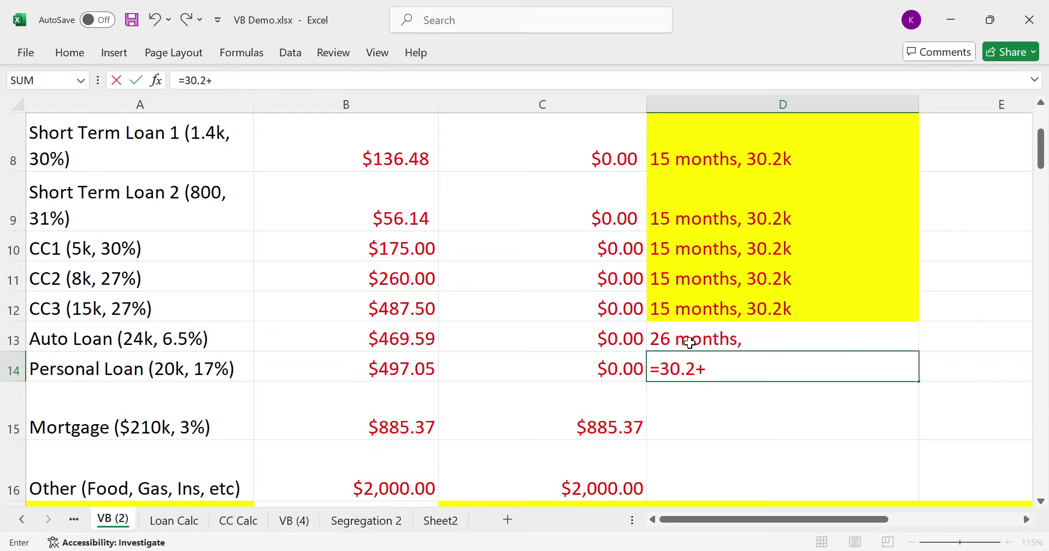
{"action": "type", "text": "24+20"}
{"action": "key", "text": "Return"}
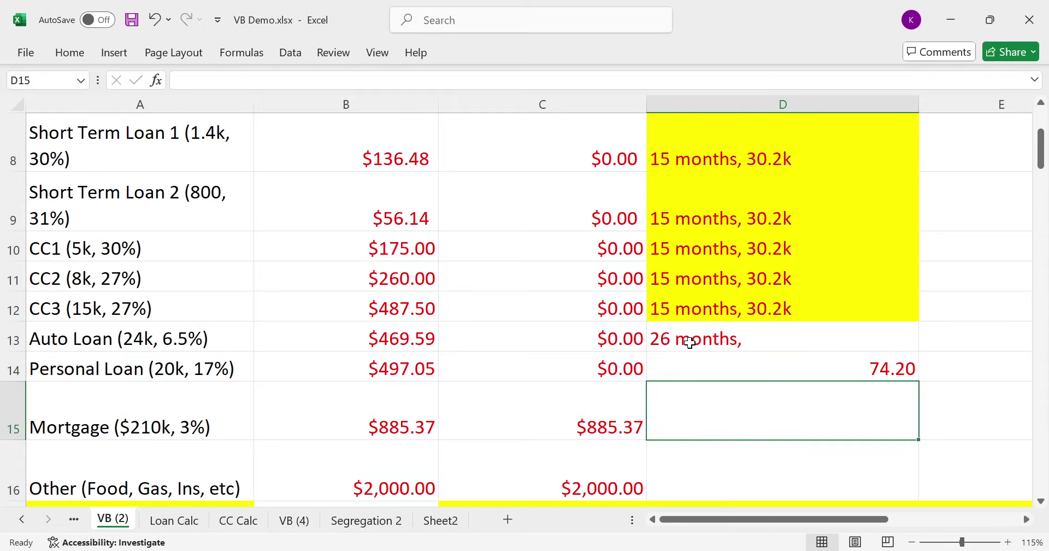
{"action": "key", "text": "Up"}
{"action": "double_click", "coordinate": [752, 339]}
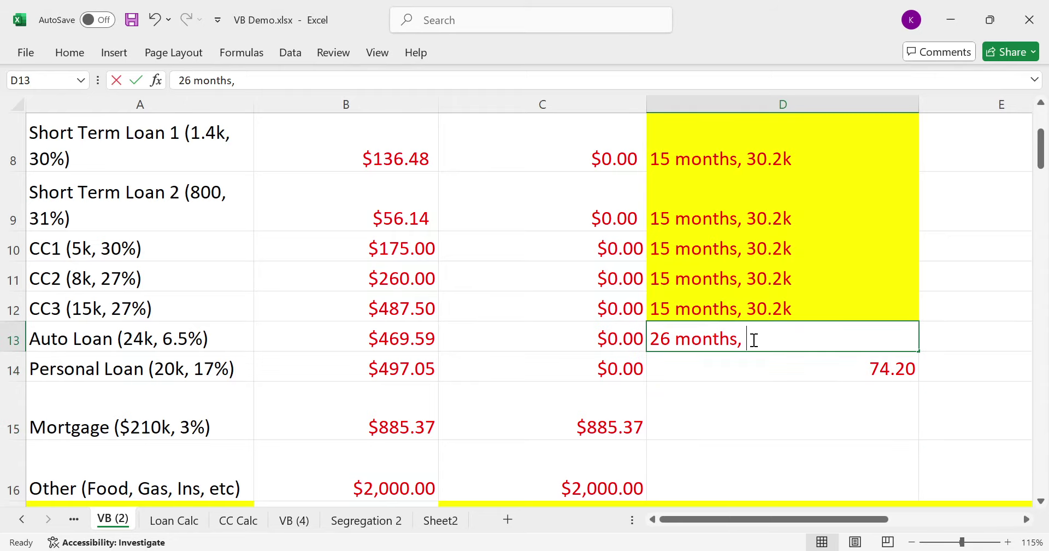
{"action": "type", "text": "74.2k"}
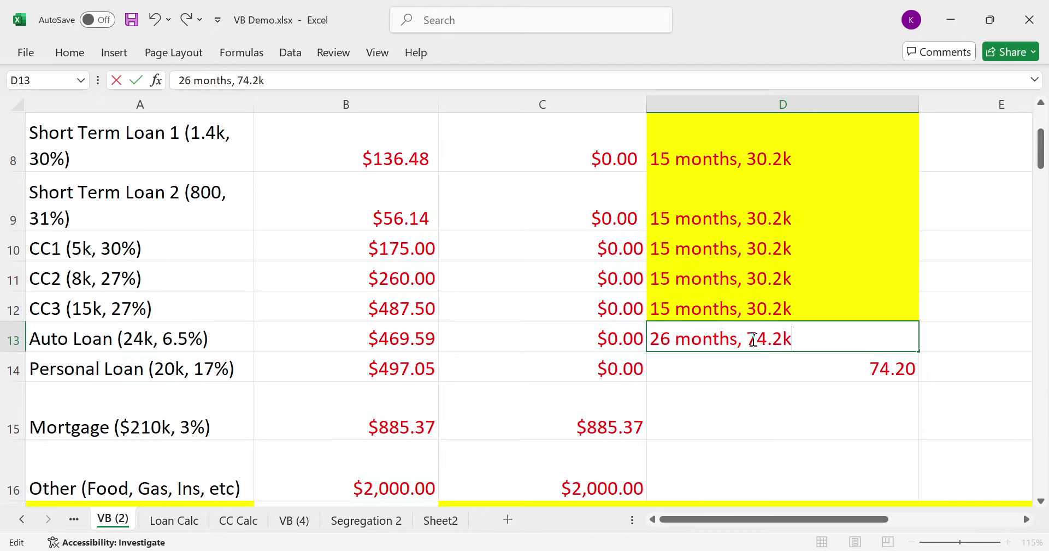
{"action": "key", "text": "Return"}
Copy the D13 milestone into D14 for the Personal Loan
{"action": "key", "text": "Up"}
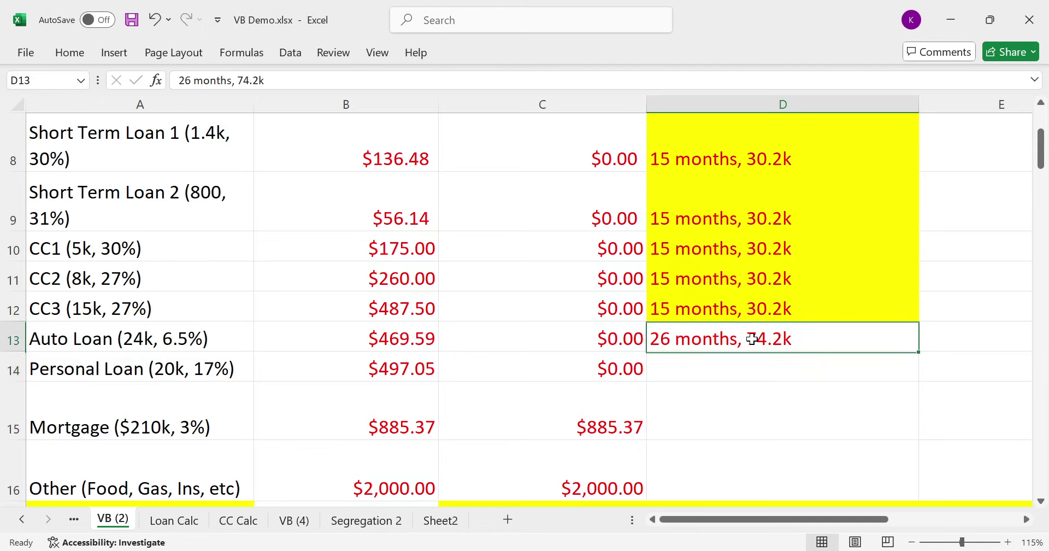
{"action": "key", "text": "ctrl+c"}
{"action": "key", "text": "Down"}
{"action": "key", "text": "ctrl+v"}
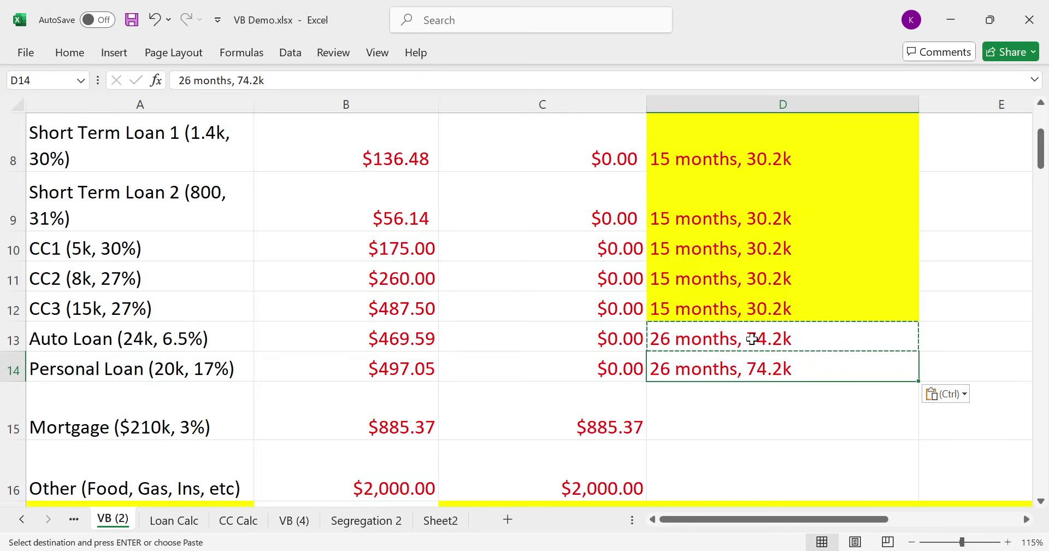
{"action": "key", "text": "Left"}
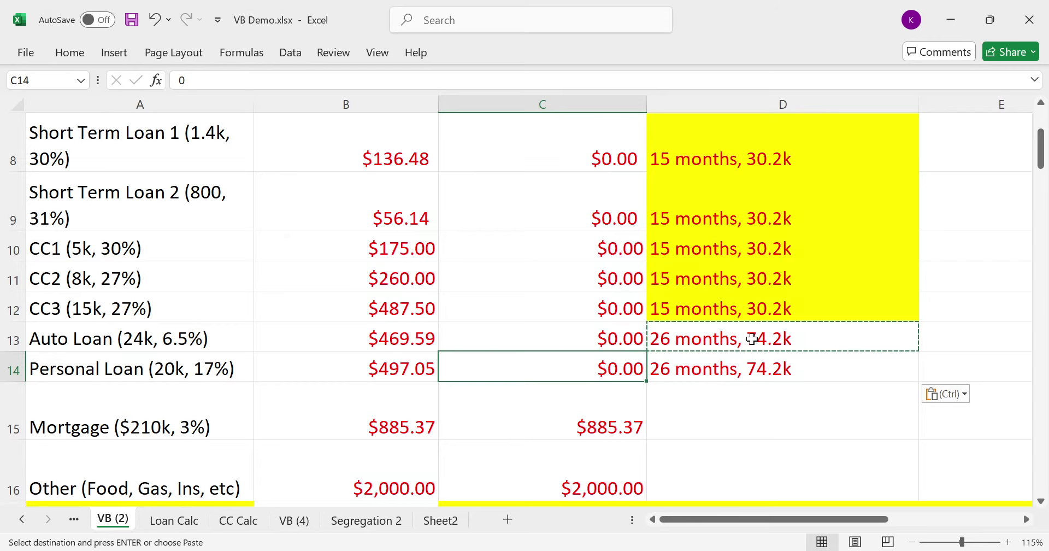
{"action": "key", "text": "Escape"}
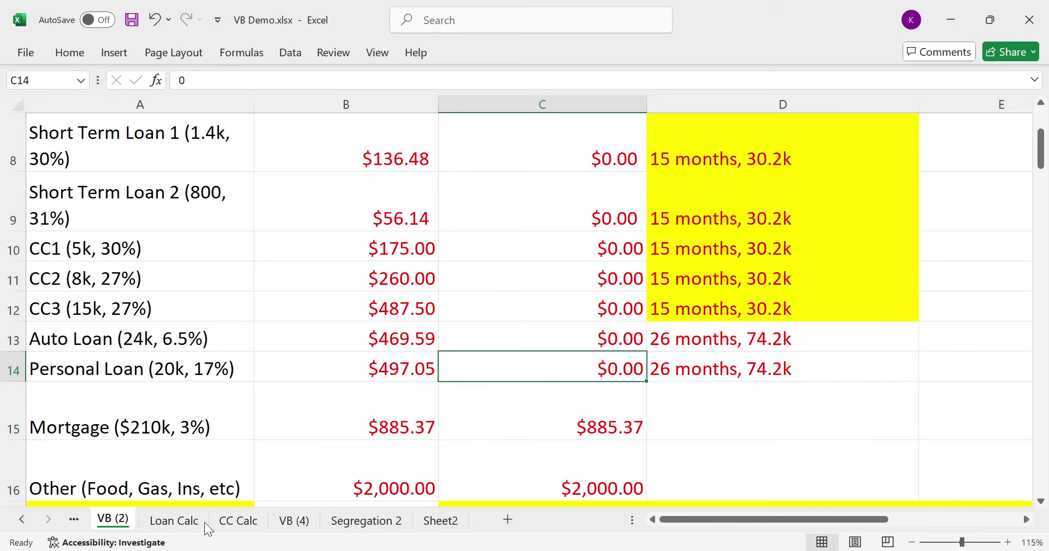
On Loan Calc, delete the helper sums in G8:G10
{"action": "left_click", "coordinate": [182, 523]}
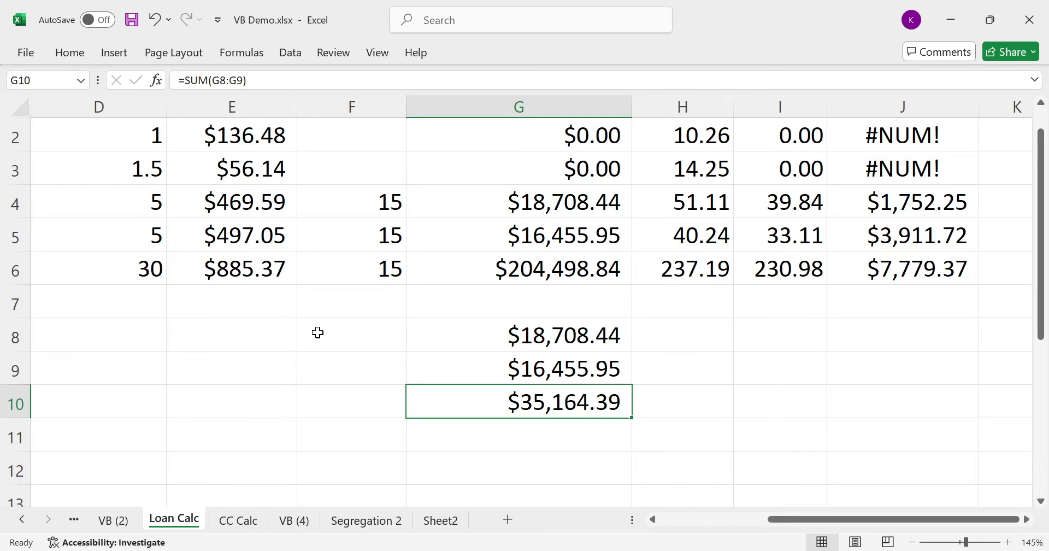
{"action": "key", "text": "shift+Up"}
{"action": "key", "text": "shift+Up"}
{"action": "key", "text": "Delete"}
{"action": "key", "text": "Up"}
{"action": "key", "text": "Up"}
{"action": "key", "text": "Up"}
{"action": "key", "text": "Up"}
{"action": "key", "text": "Up"}
{"action": "key", "text": "Up"}
Set the Auto Loan and Personal Loan latest balances to 0
{"action": "key", "text": "Left"}
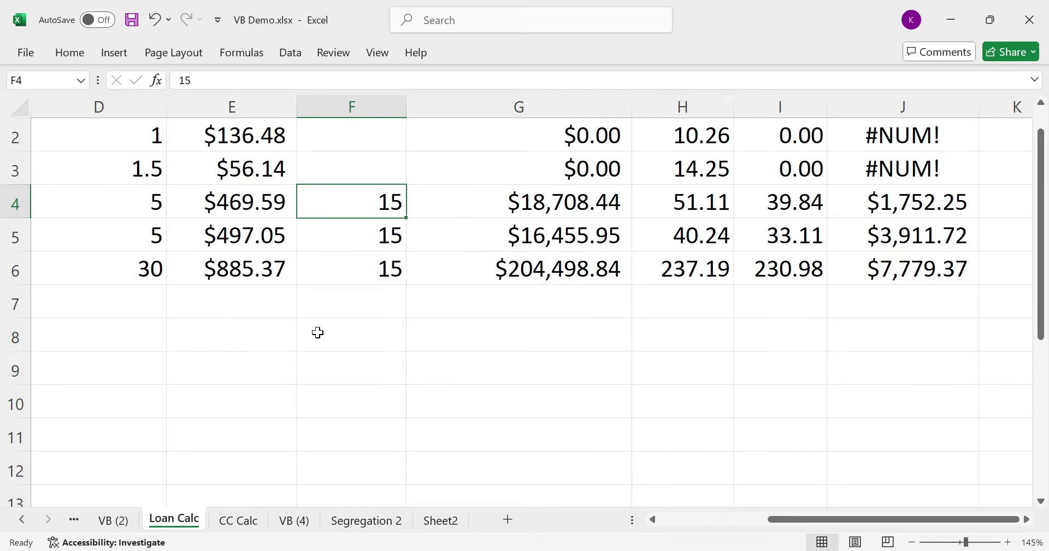
{"action": "key", "text": "Left"}
{"action": "key", "text": "Left"}
{"action": "key", "text": "Left"}
{"action": "key", "text": "Left"}
{"action": "key", "text": "Right"}
{"action": "key", "text": "Right"}
{"action": "key", "text": "Right"}
{"action": "key", "text": "Right"}
{"action": "key", "text": "Right"}
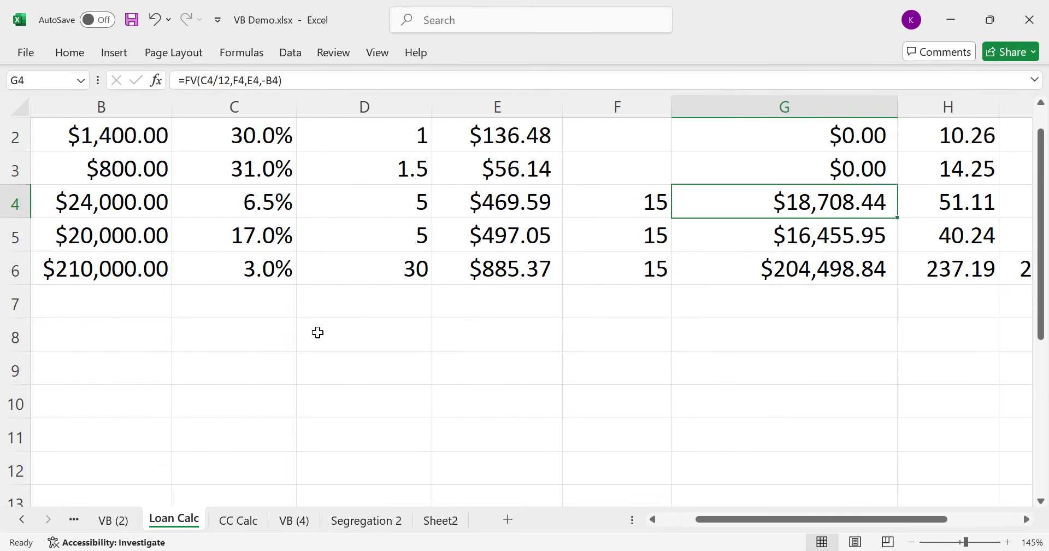
{"action": "type", "text": "0"}
{"action": "key", "text": "Return"}
{"action": "type", "text": "0"}
{"action": "key", "text": "Return"}
{"action": "key", "text": "Left"}
{"action": "key", "text": "Up"}
{"action": "key", "text": "Up"}
{"action": "key", "text": "Down"}
{"action": "key", "text": "Down"}
Set the mortgage current month in F6 to 26, leaving a $200,331.68 balance
{"action": "left_click", "coordinate": [104, 519]}
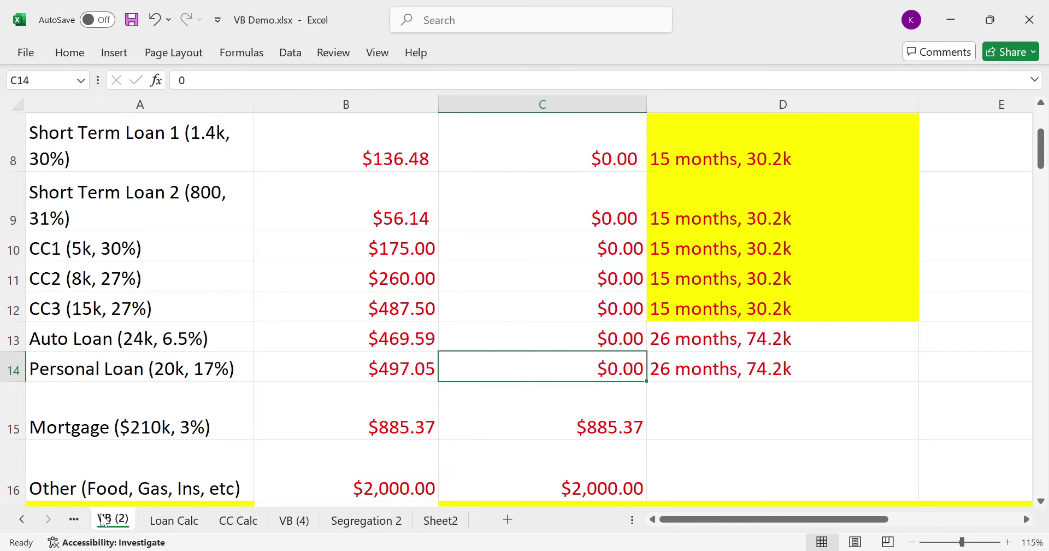
{"action": "left_click", "coordinate": [152, 522]}
{"action": "type", "text": "26"}
{"action": "key", "text": "Return"}
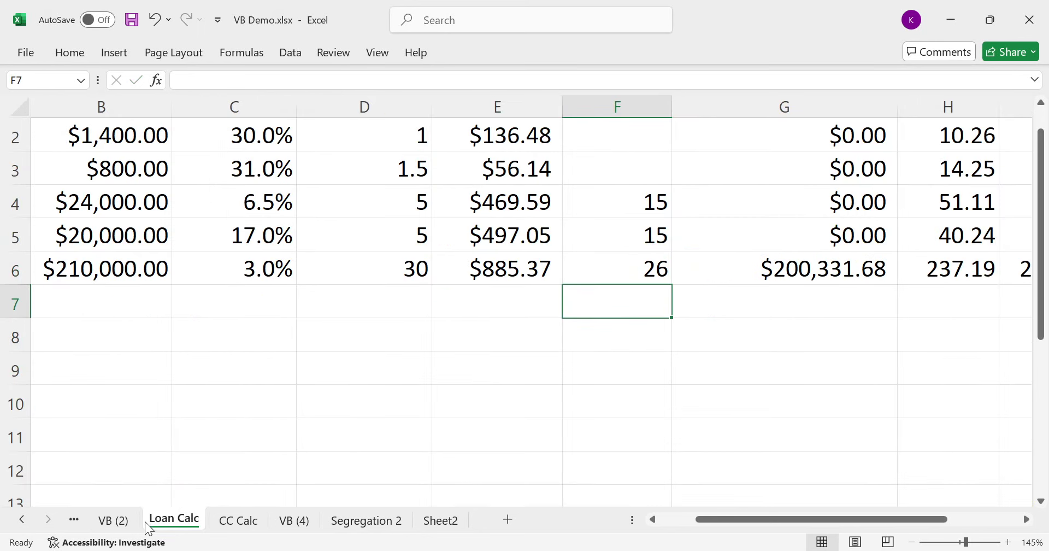
{"action": "key", "text": "Up"}
{"action": "key", "text": "Right"}
{"action": "key", "text": "Right"}
{"action": "key", "text": "Right"}
{"action": "key", "text": "Up"}
{"action": "key", "text": "Up"}
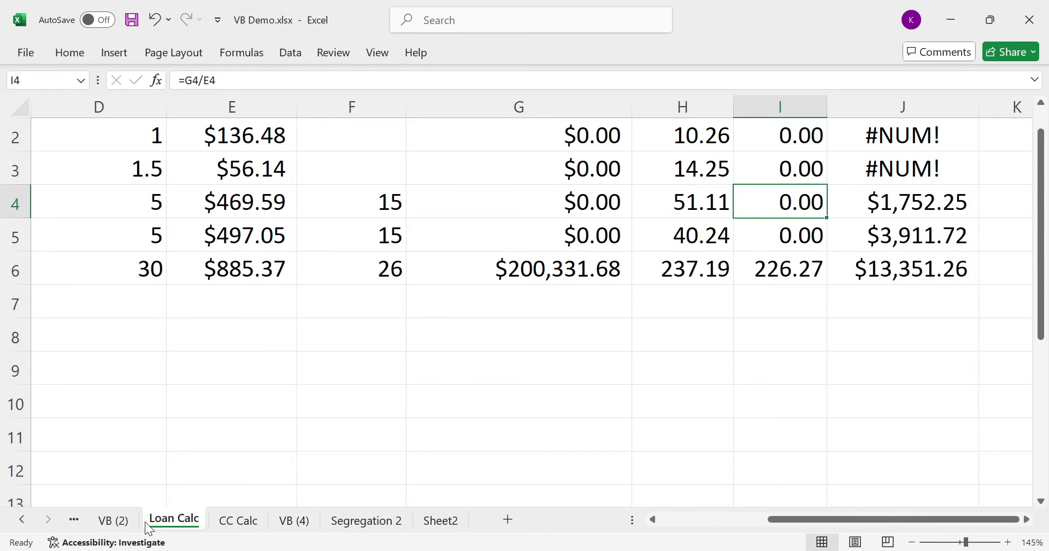
{"action": "scroll", "coordinate": [590, 342], "scroll_direction": "down", "scroll_amount": 1, "text": "ctrl"}
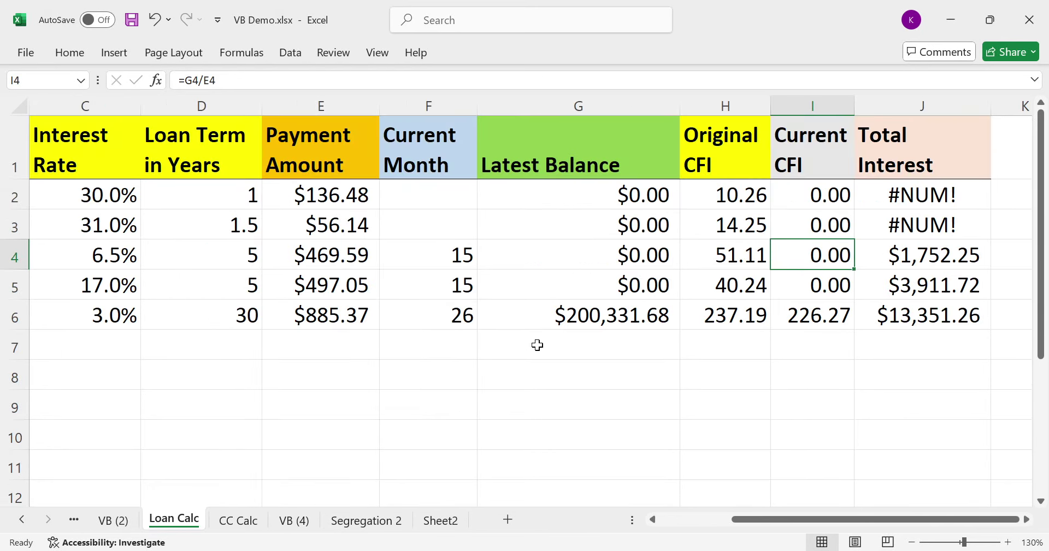
{"action": "left_click", "coordinate": [583, 317]}
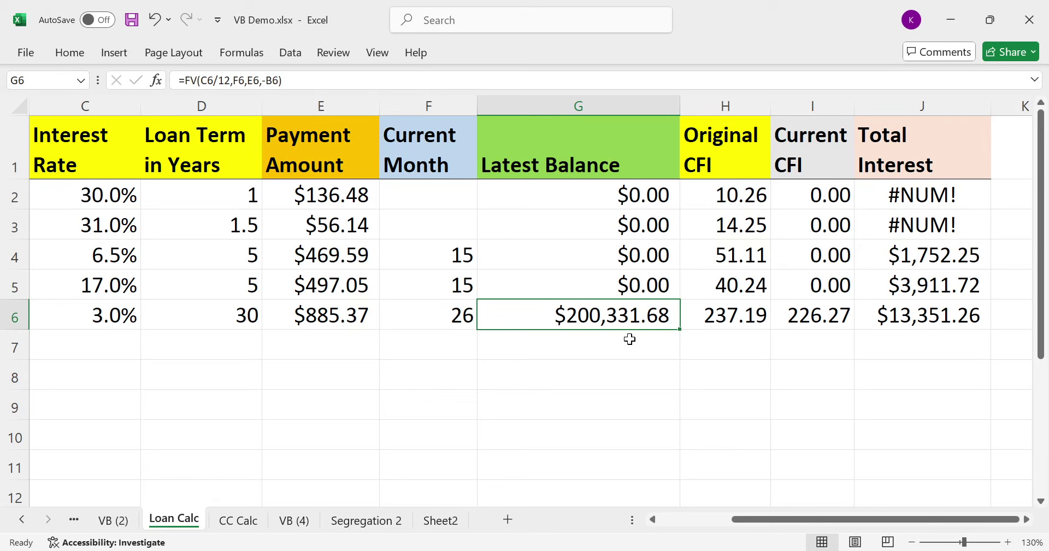
{"action": "key", "text": "Left"}
{"action": "key", "text": "Left"}
{"action": "key", "text": "Left"}
{"action": "key", "text": "Left"}
{"action": "key", "text": "Left"}
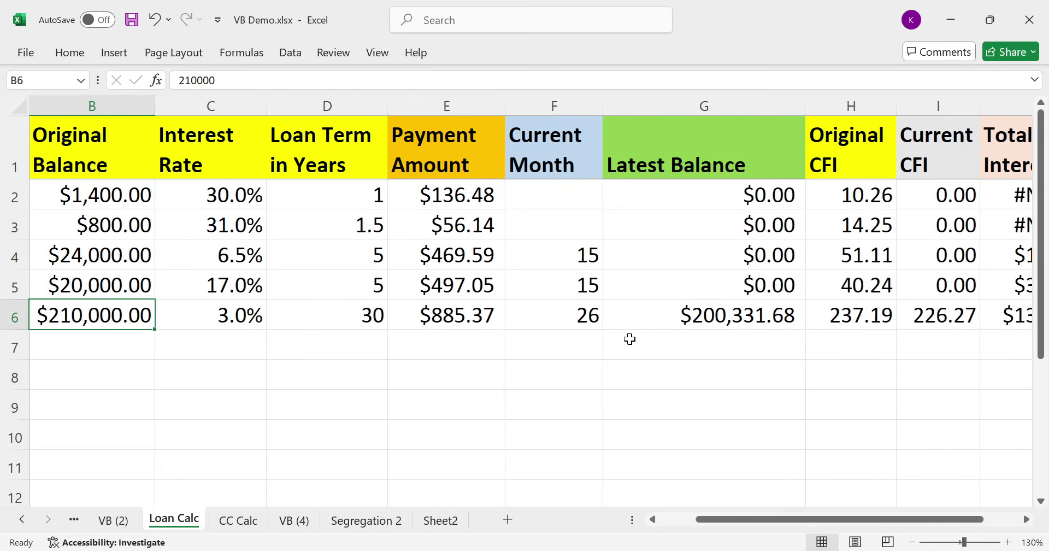
{"action": "scroll", "coordinate": [629, 338], "scroll_direction": "left", "scroll_amount": 3}
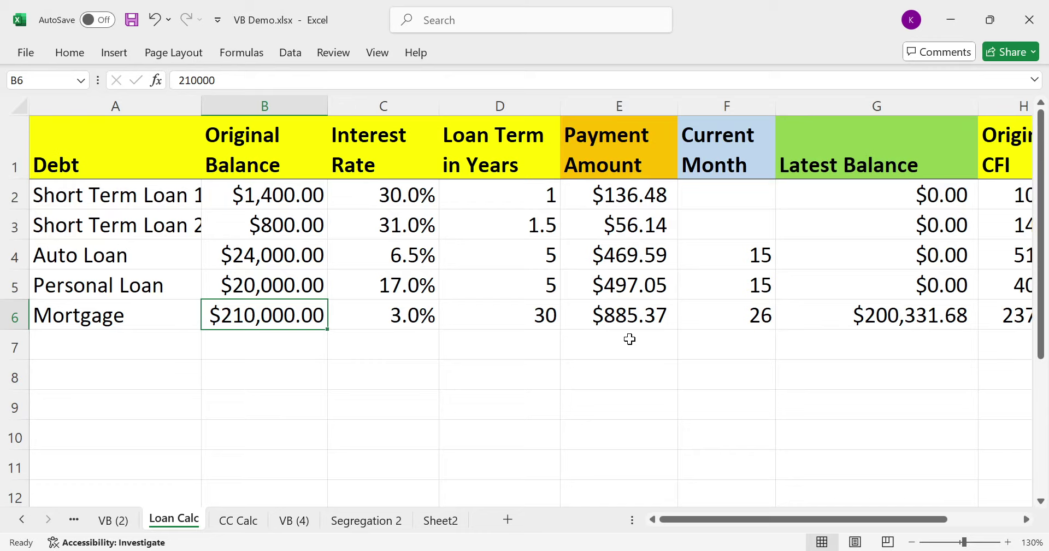
{"action": "key", "text": "Right"}
{"action": "key", "text": "Right"}
{"action": "key", "text": "Right"}
{"action": "key", "text": "Right"}
{"action": "key", "text": "Right"}
{"action": "key", "text": "Left"}
{"action": "key", "text": "Right"}
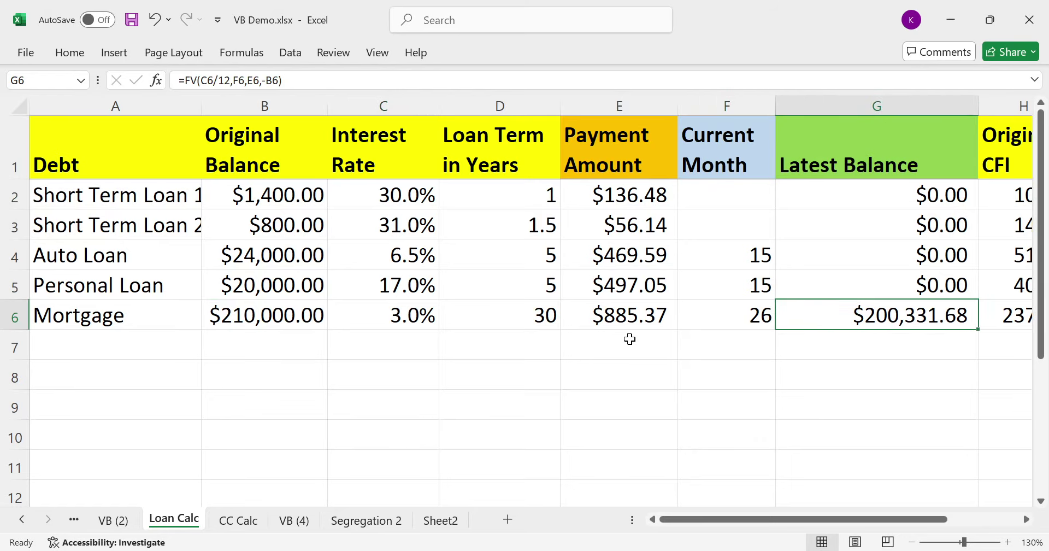
{"action": "key", "text": "Right"}
{"action": "key", "text": "Right"}
{"action": "key", "text": "Right"}
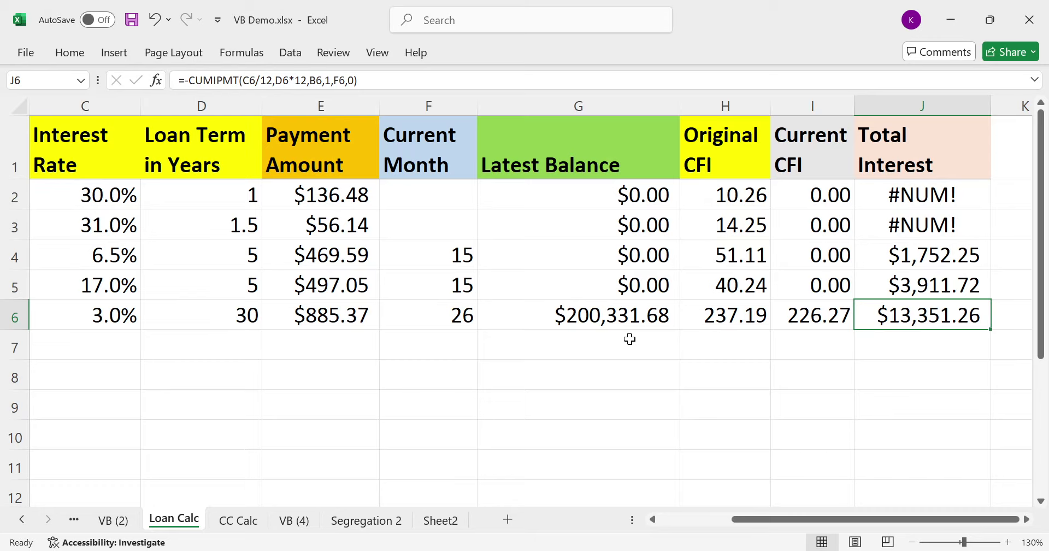
{"action": "left_click", "coordinate": [116, 313]}
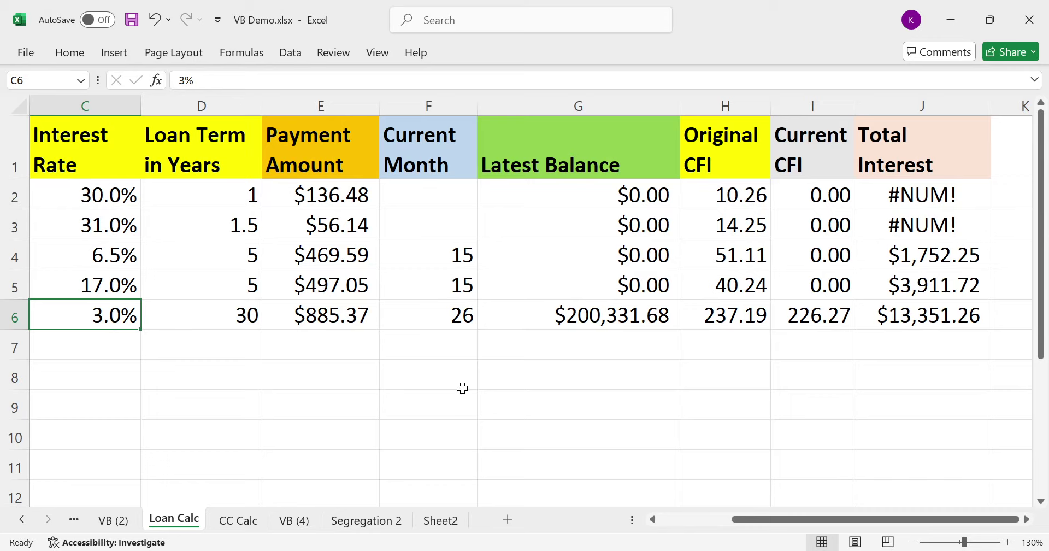
{"action": "left_click", "coordinate": [587, 309]}
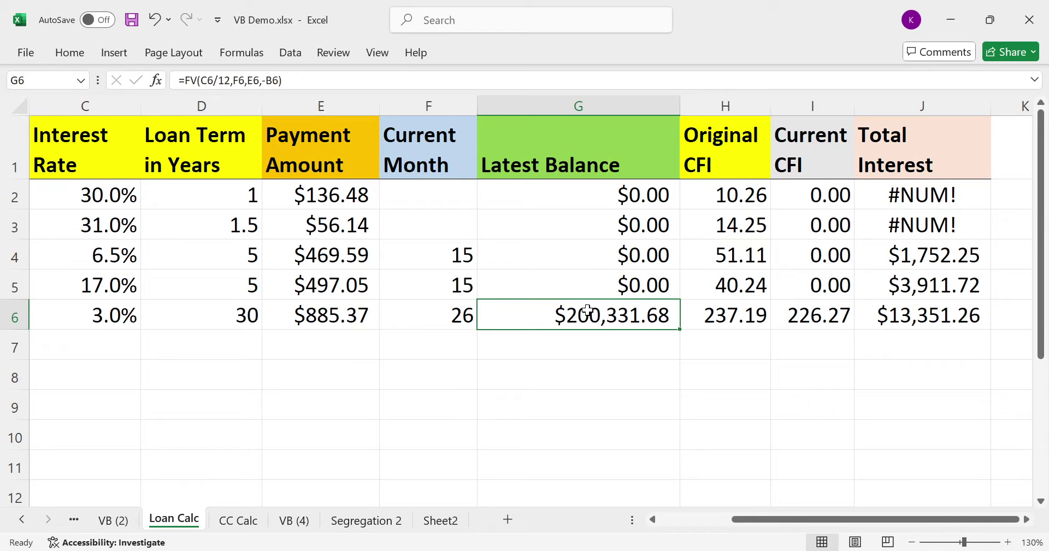
{"action": "key", "text": "Up"}
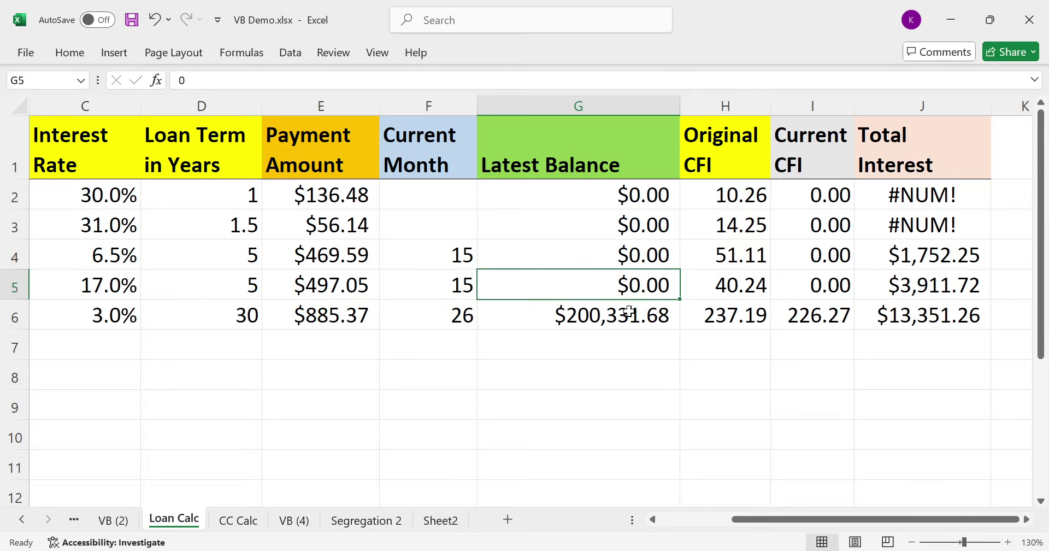
{"action": "key", "text": "Right"}
{"action": "key", "text": "Down"}
{"action": "key", "text": "Left"}
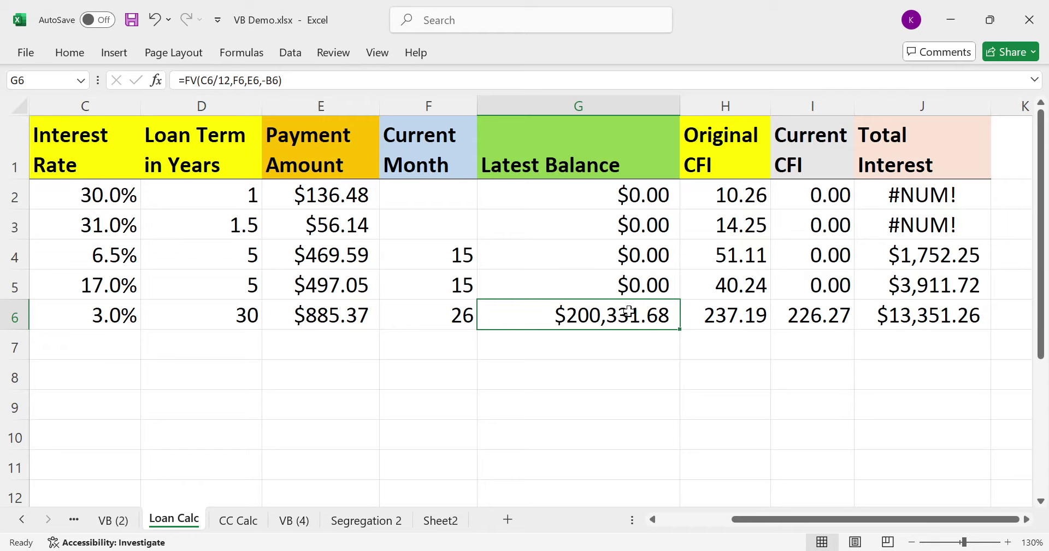
Re-enter the mortgage current month in F6 and review its latest balance, CFI and total interest
{"action": "key", "text": "Left"}
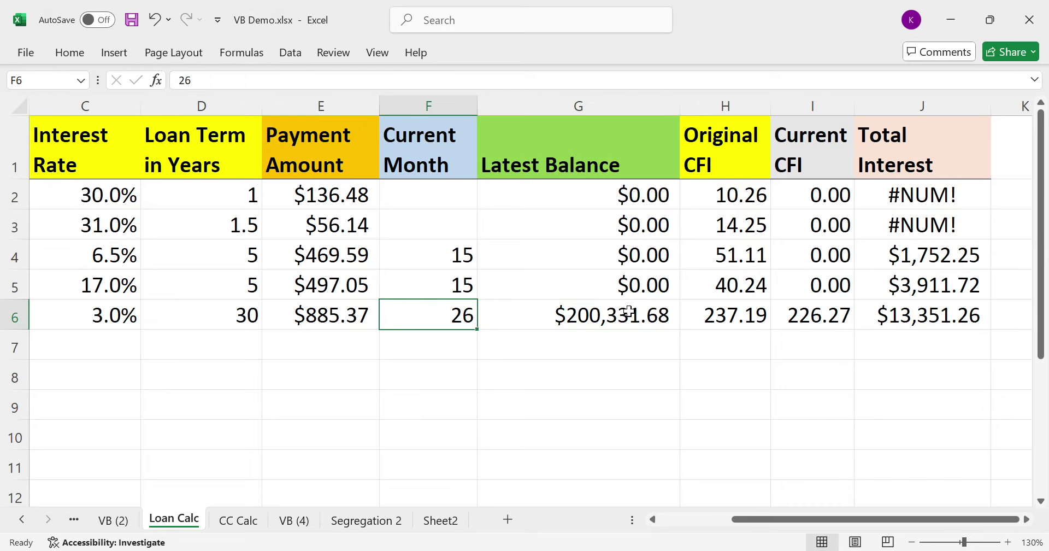
{"action": "key", "text": "Left"}
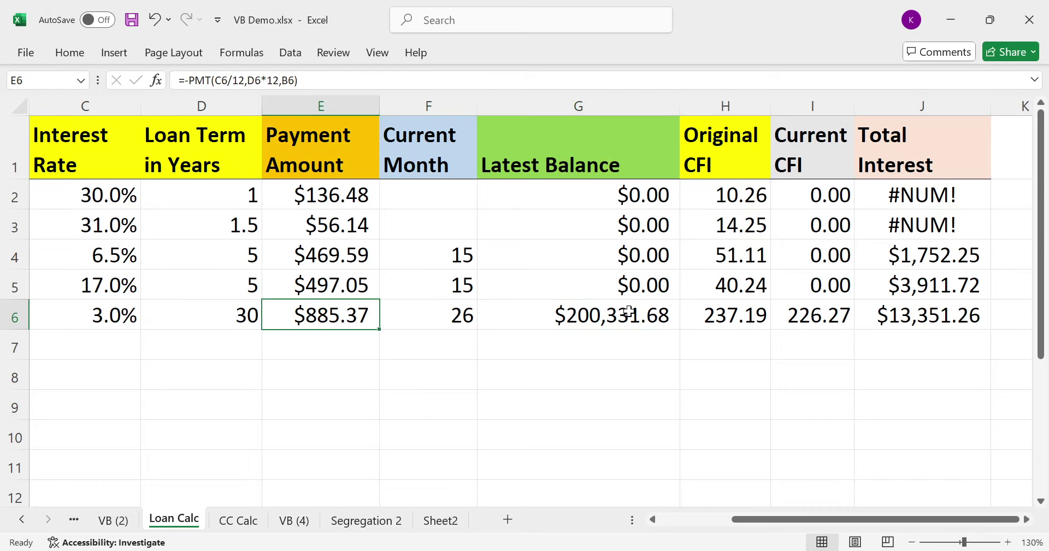
{"action": "key", "text": "Right"}
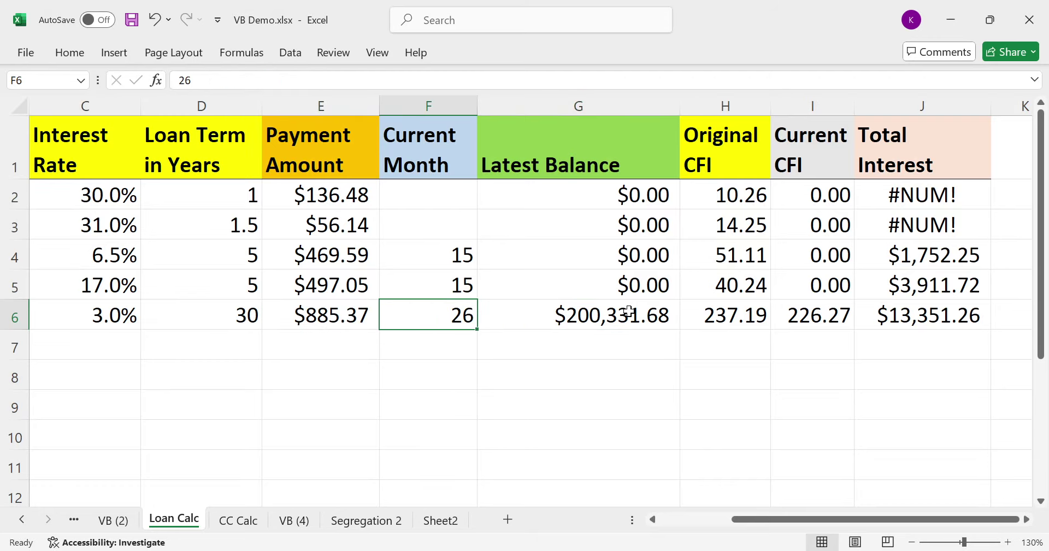
{"action": "type", "text": "360"}
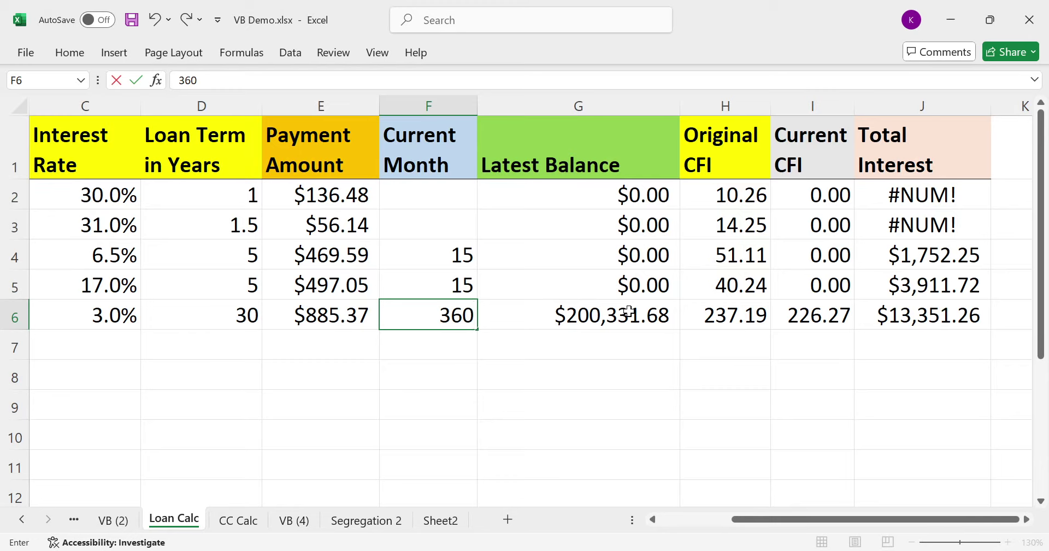
{"action": "key", "text": "Return"}
{"action": "key", "text": "Up"}
{"action": "key", "text": "Right"}
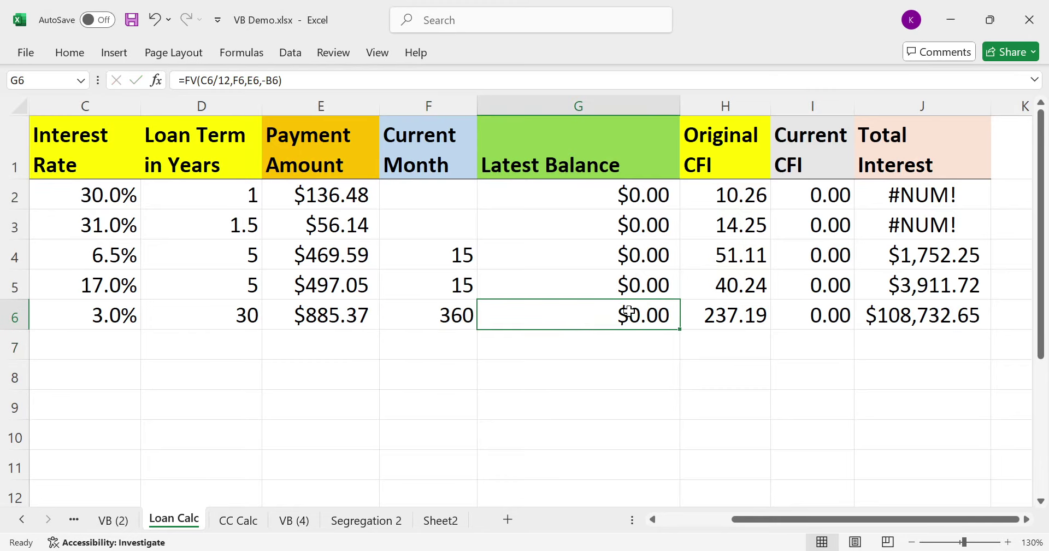
{"action": "key", "text": "Right"}
{"action": "key", "text": "Right"}
{"action": "key", "text": "Right"}
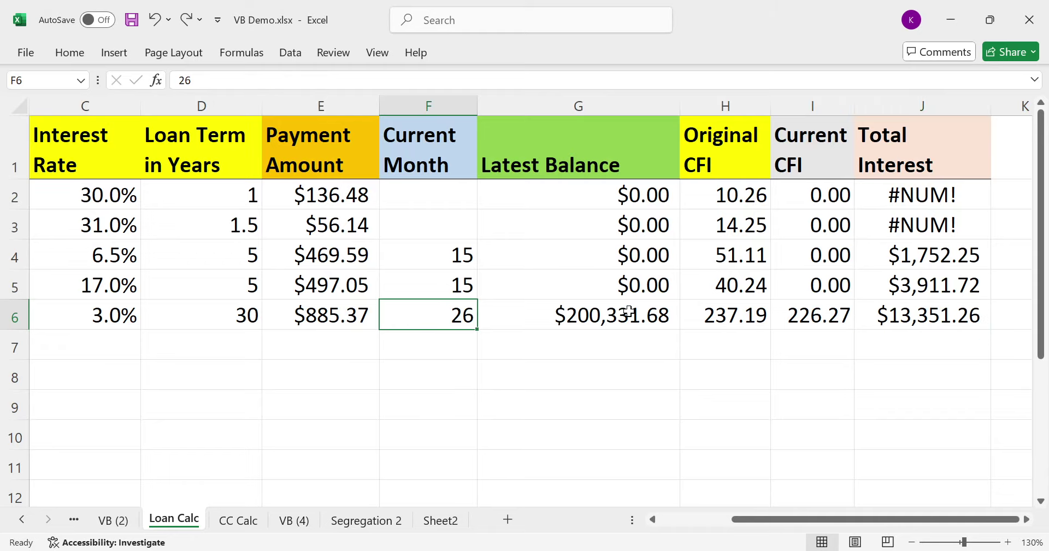
{"action": "left_click", "coordinate": [629, 312]}
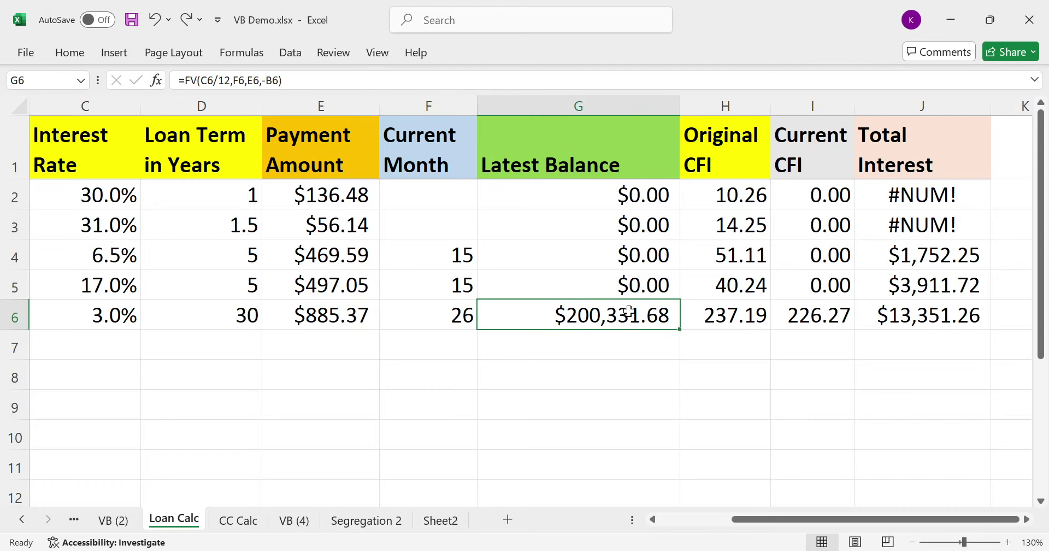
{"action": "key", "text": "Right"}
{"action": "key", "text": "Left"}
{"action": "key", "text": "Right"}
{"action": "key", "text": "Right"}
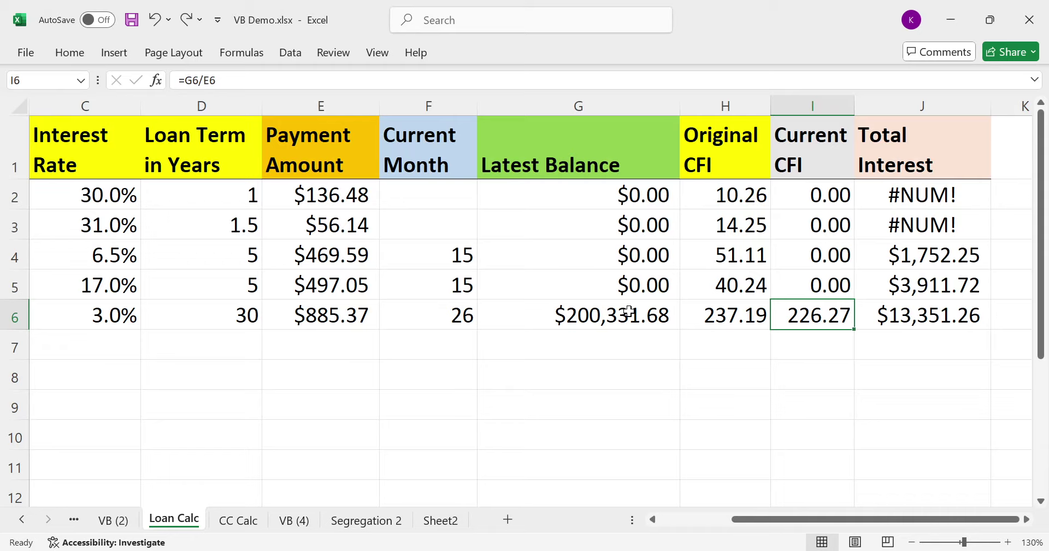
{"action": "key", "text": "Left"}
{"action": "key", "text": "Left"}
{"action": "key", "text": "Left"}
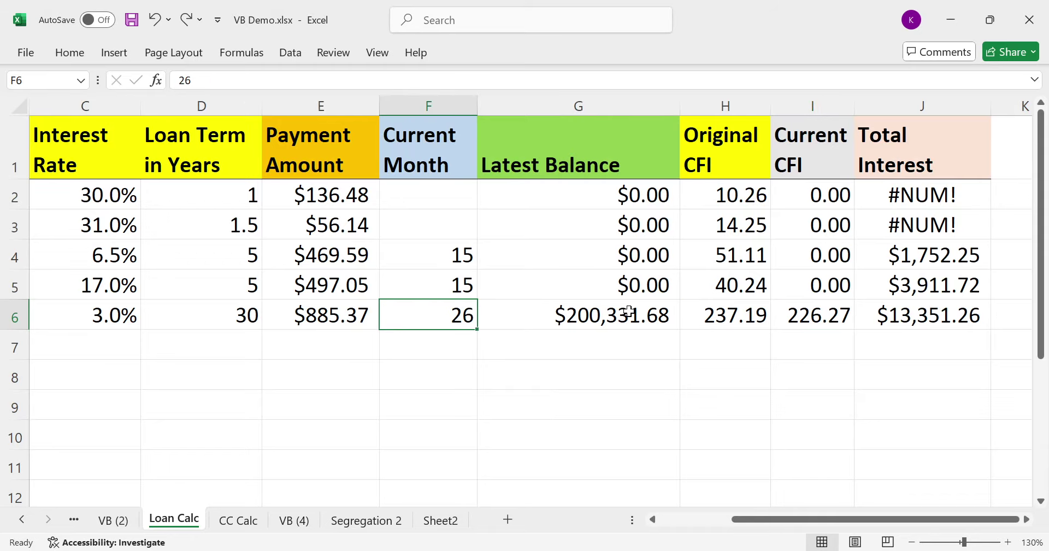
{"action": "key", "text": "Left"}
{"action": "key", "text": "Left"}
{"action": "key", "text": "Left"}
{"action": "key", "text": "Left"}
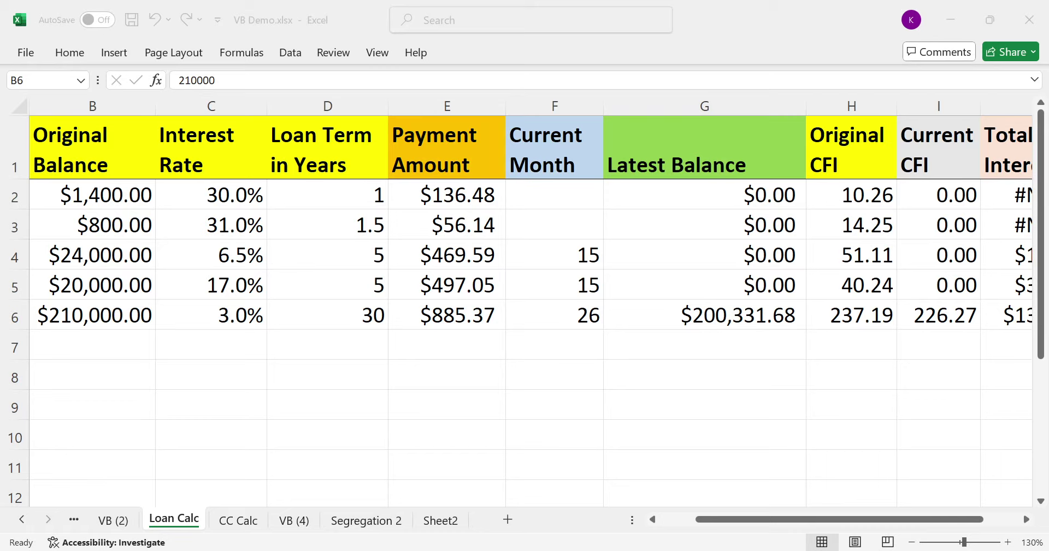
{"action": "key", "text": "alt+Tab"}
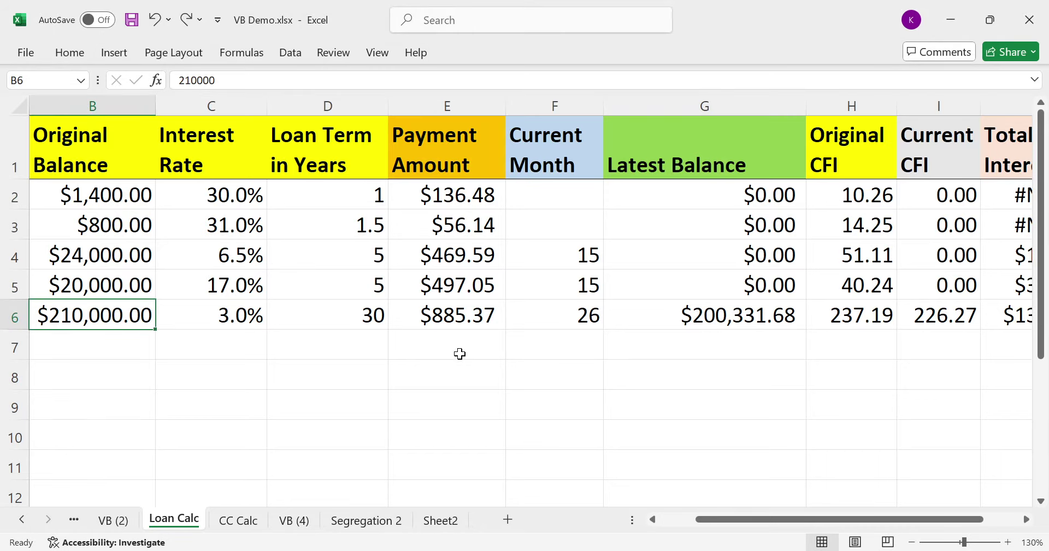
{"action": "left_click", "coordinate": [191, 319]}
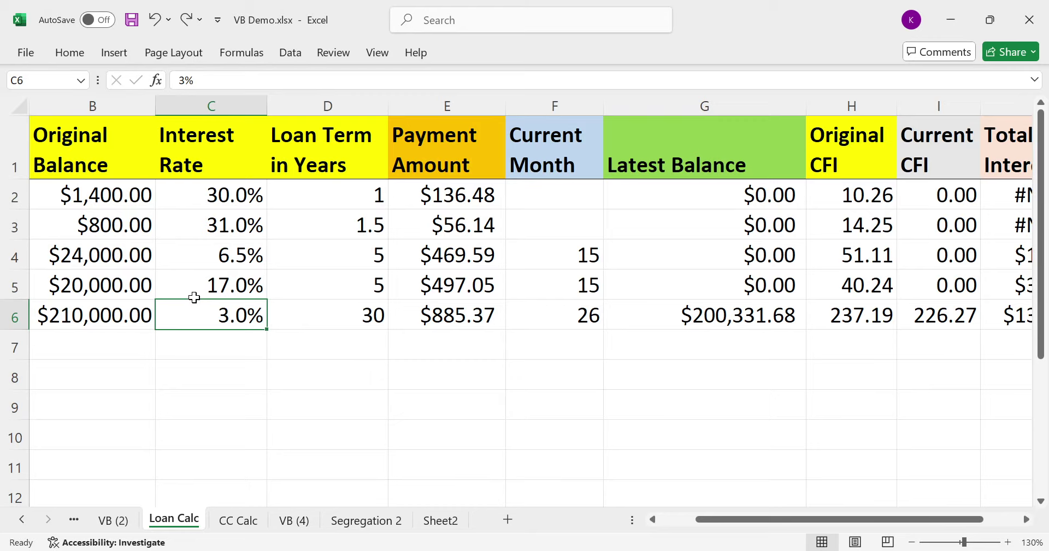
{"action": "key", "text": "Right"}
{"action": "key", "text": "Right"}
{"action": "key", "text": "Right"}
{"action": "key", "text": "Right"}
{"action": "key", "text": "Left"}
{"action": "key", "text": "Left"}
{"action": "key", "text": "Left"}
{"action": "key", "text": "Left"}
{"action": "key", "text": "Left"}
{"action": "key", "text": "Right"}
{"action": "key", "text": "Right"}
{"action": "key", "text": "Right"}
{"action": "key", "text": "Right"}
{"action": "key", "text": "Right"}
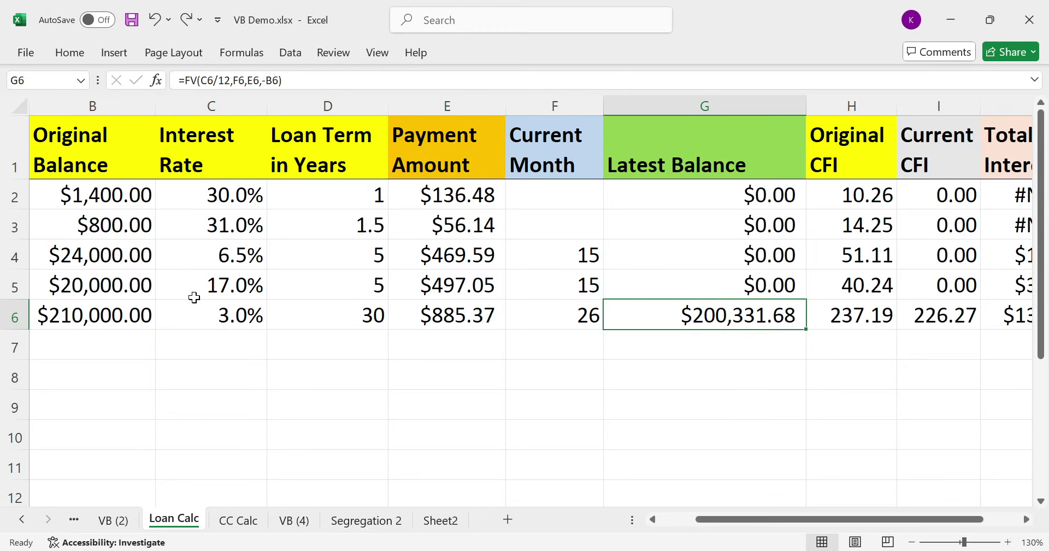
Scroll VB (2) to the month 17–27 line-of-credit balance schedule
{"action": "left_click", "coordinate": [119, 525]}
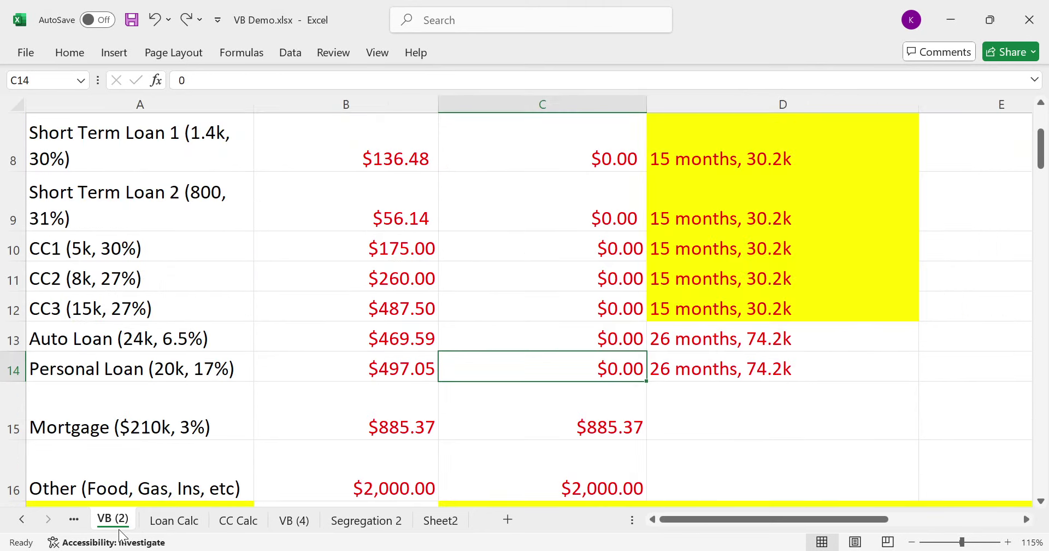
{"action": "scroll", "coordinate": [170, 404], "scroll_direction": "up", "scroll_amount": 3}
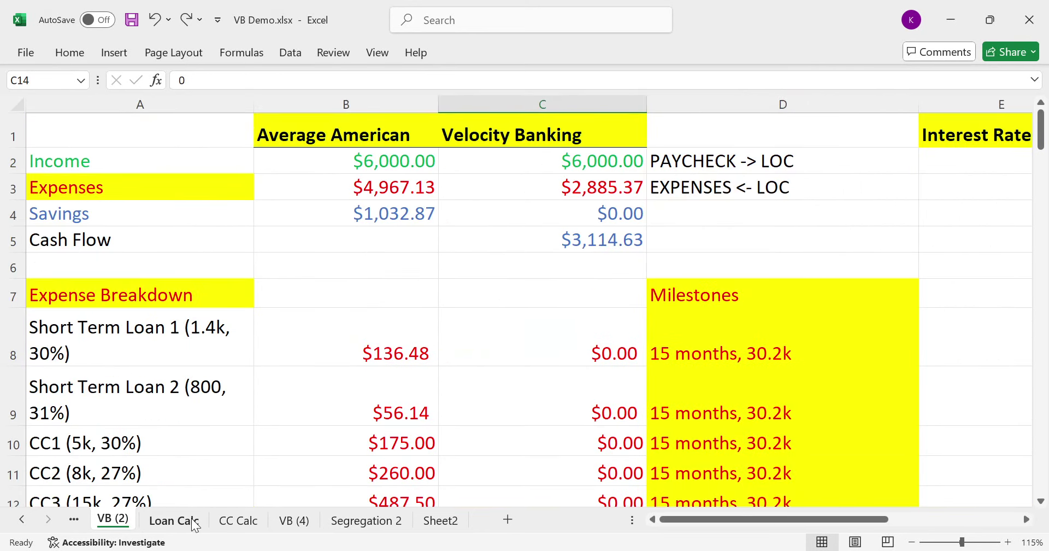
{"action": "left_click", "coordinate": [174, 520]}
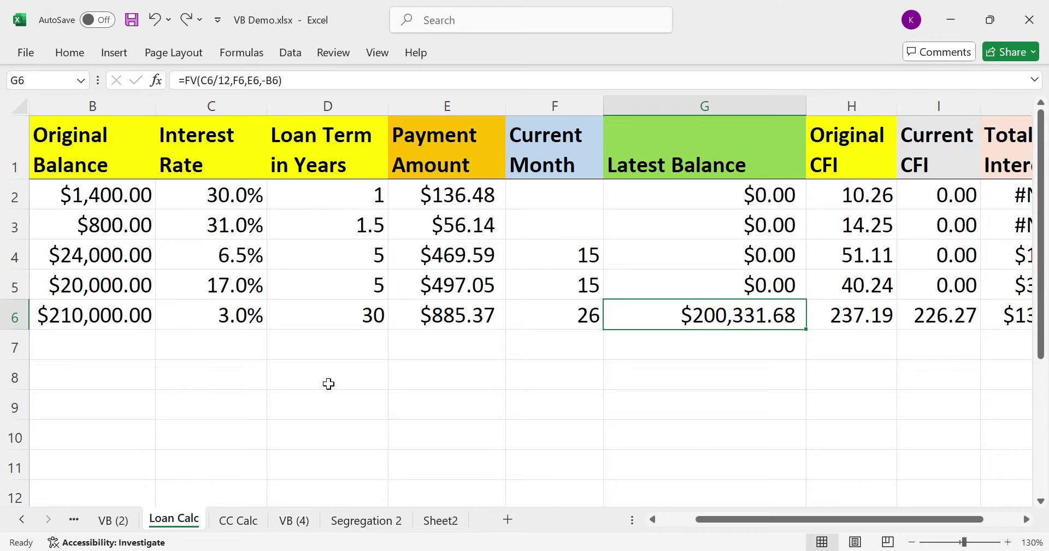
{"action": "left_click", "coordinate": [134, 520]}
{"action": "scroll", "coordinate": [881, 365], "scroll_direction": "down", "scroll_amount": 1}
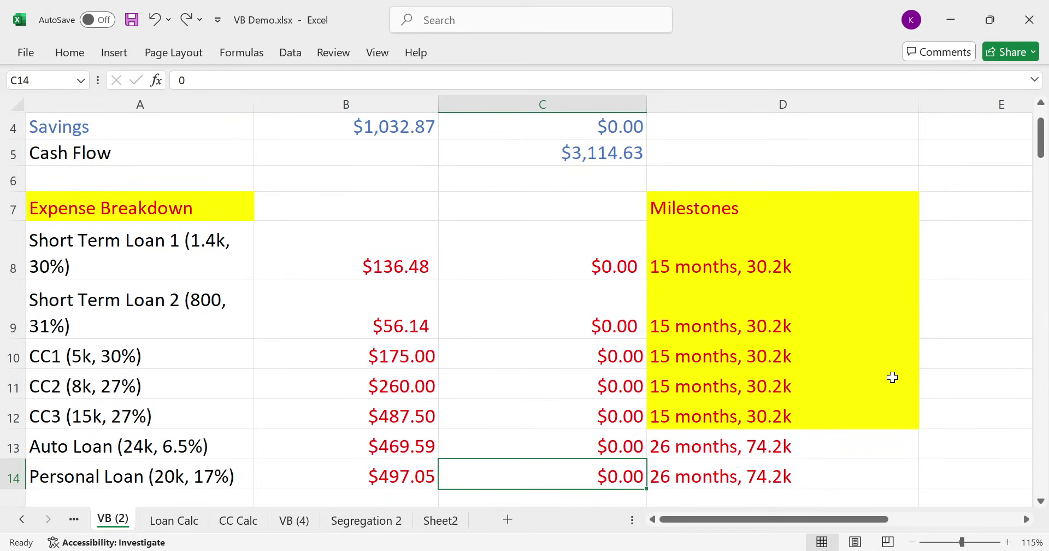
{"action": "left_click_drag", "start_coordinate": [835, 516], "coordinate": [952, 502]}
{"action": "scroll", "coordinate": [517, 416], "scroll_direction": "down", "scroll_amount": 5}
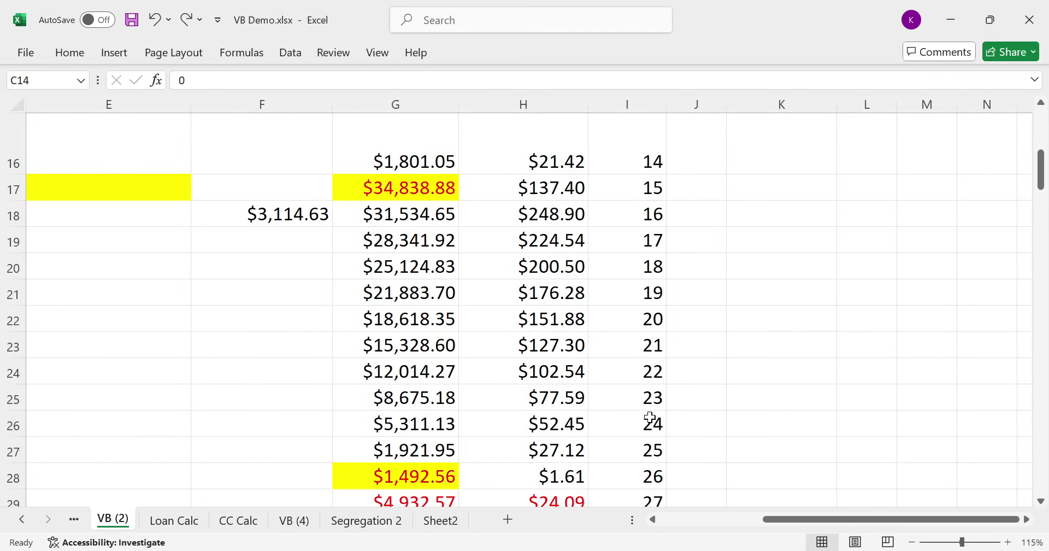
Add +6000 to the month-26 balance formula in G28 and copy row 29 into row 30
{"action": "left_click", "coordinate": [445, 366]}
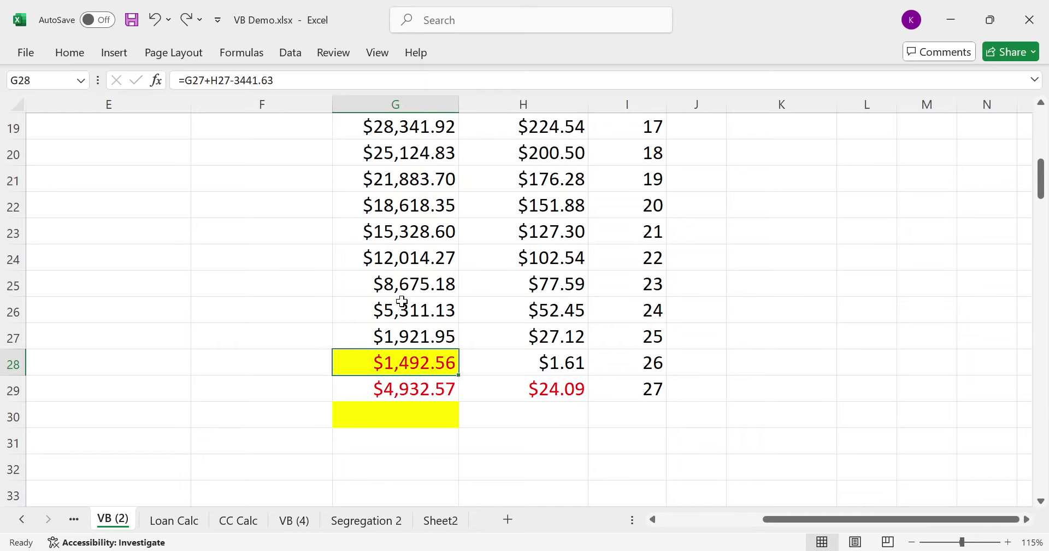
{"action": "left_click", "coordinate": [282, 80]}
{"action": "type", "text": "+6000"}
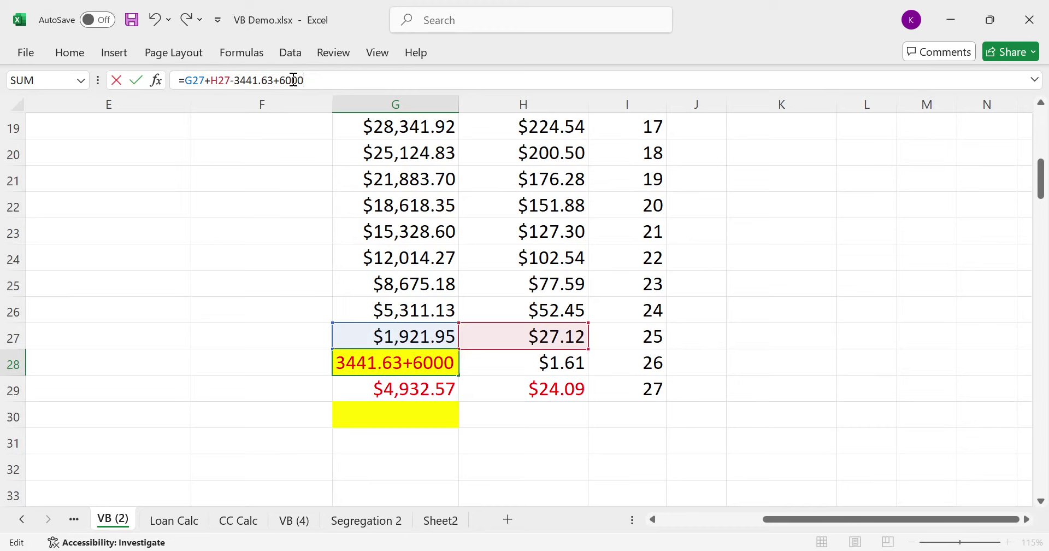
{"action": "key", "text": "Return"}
{"action": "key", "text": "shift+Right"}
{"action": "key", "text": "shift+Right"}
{"action": "key", "text": "ctrl+c"}
{"action": "key", "text": "Down"}
{"action": "key", "text": "ctrl+v"}
Change G28's addition to +10000 and copy row 29 into rows 30 and 31
{"action": "key", "text": "Up"}
{"action": "key", "text": "Up"}
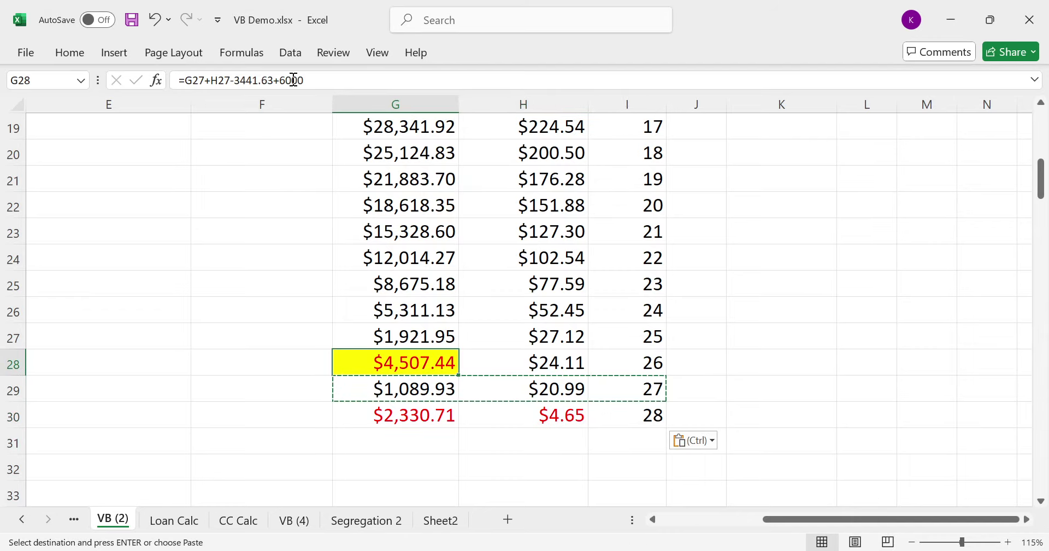
{"action": "left_click", "coordinate": [285, 80]}
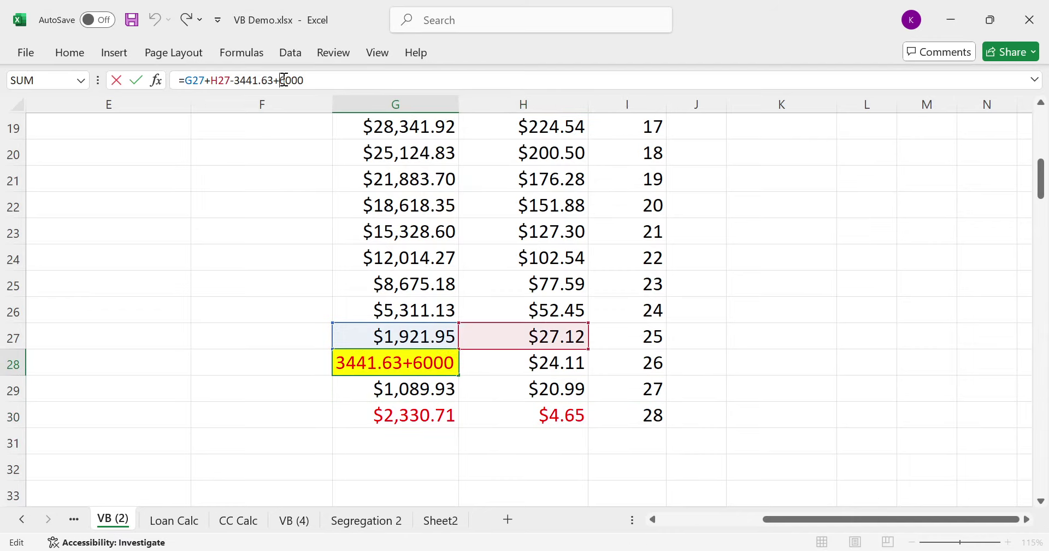
{"action": "key", "text": "BackSpace"}
{"action": "type", "text": "10"}
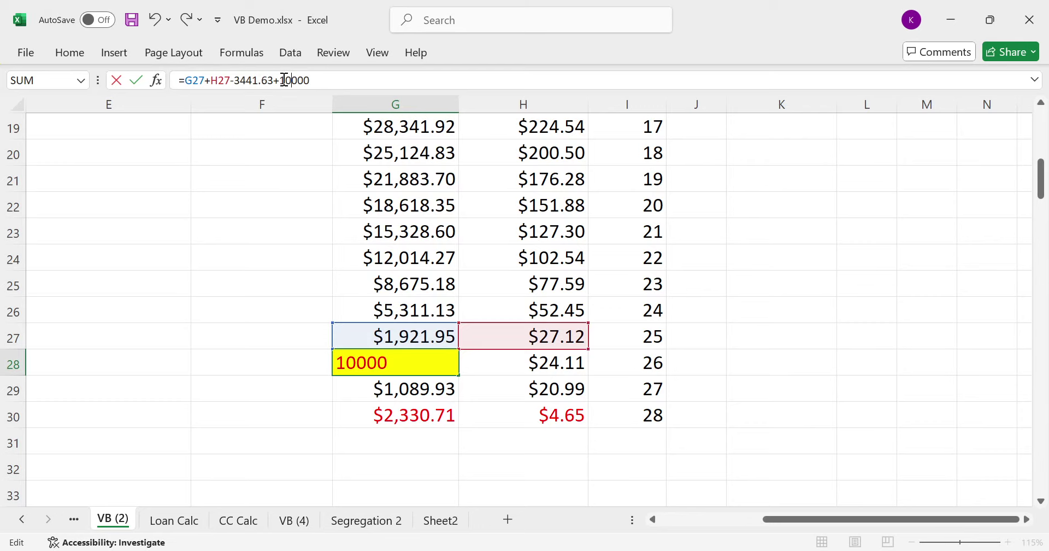
{"action": "key", "text": "Return"}
{"action": "key", "text": "shift+Right"}
{"action": "key", "text": "shift+Right"}
{"action": "key", "text": "ctrl+c"}
{"action": "key", "text": "Down"}
{"action": "key", "text": "ctrl+v"}
{"action": "key", "text": "Down"}
{"action": "key", "text": "ctrl+v"}
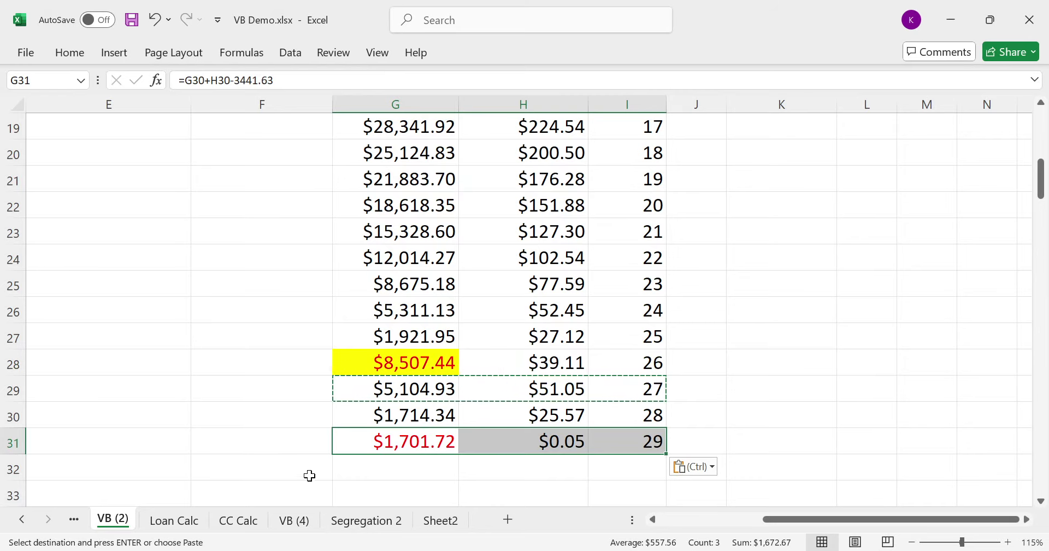
{"action": "left_click", "coordinate": [170, 521]}
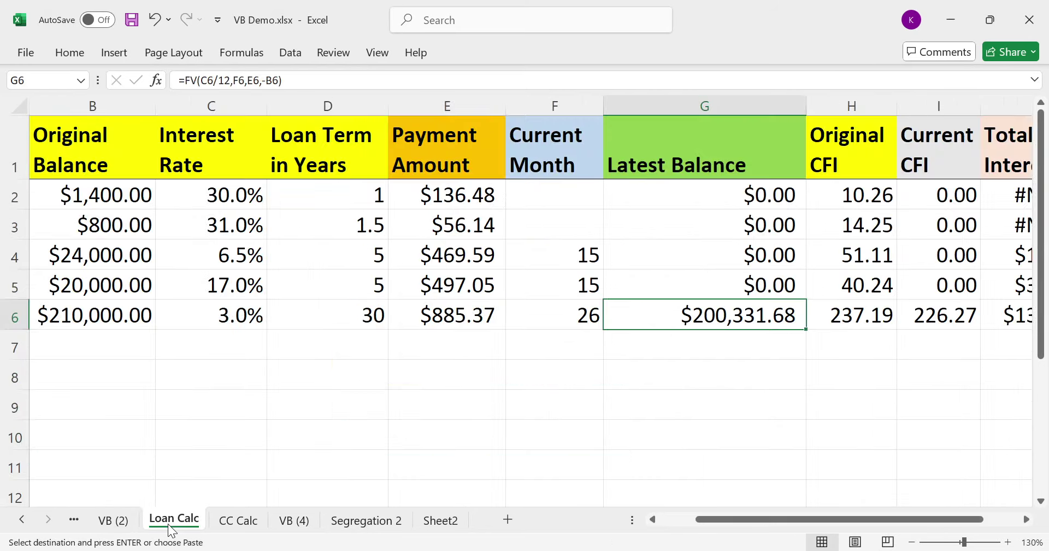
{"action": "left_click", "coordinate": [600, 315]}
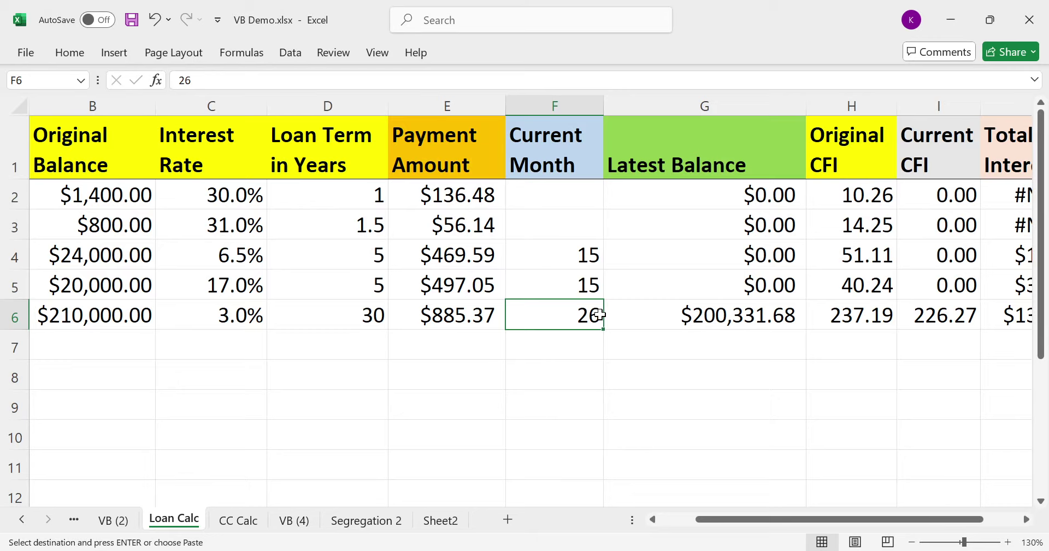
{"action": "left_click", "coordinate": [649, 317]}
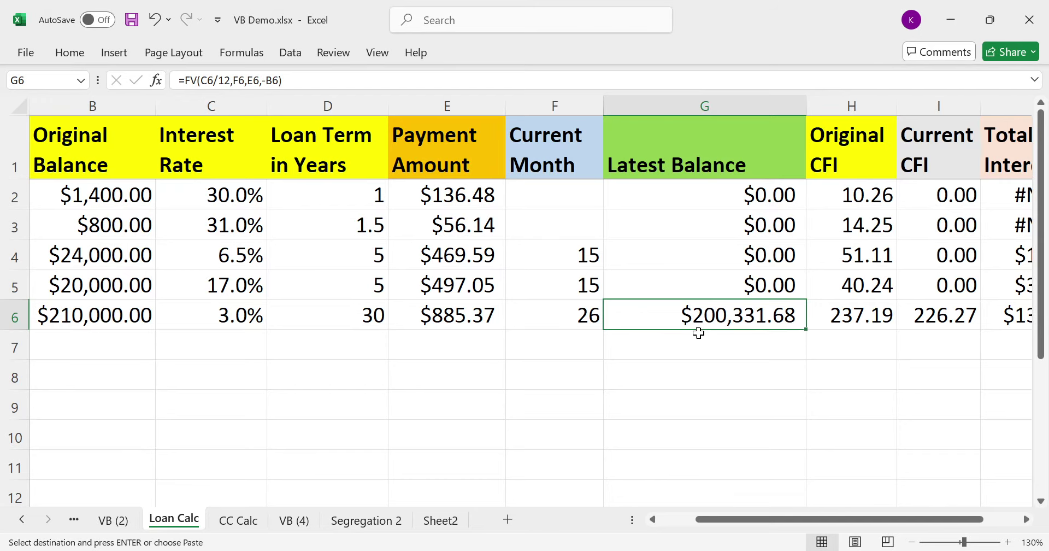
{"action": "key", "text": "ctrl+v"}
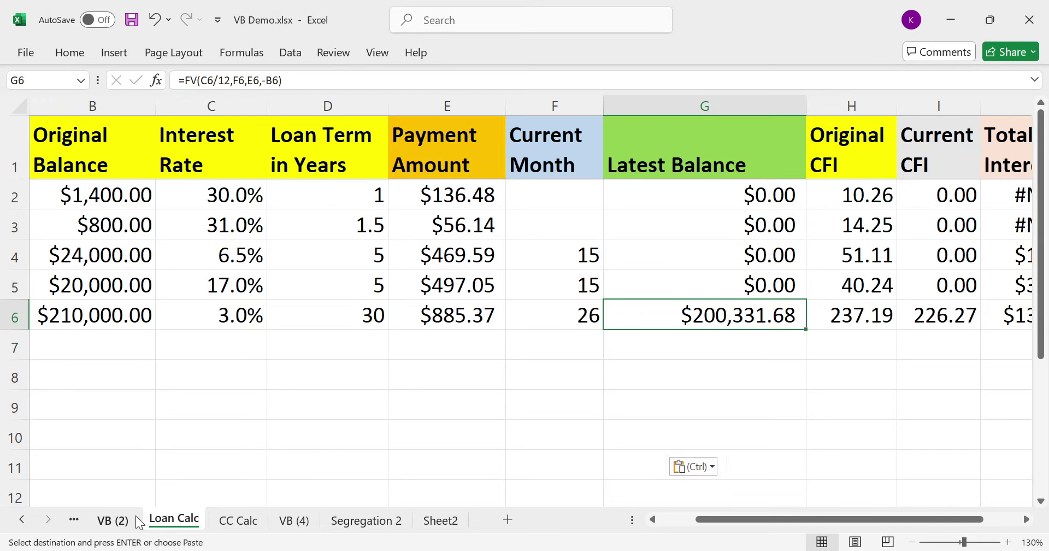
{"action": "left_click", "coordinate": [135, 519]}
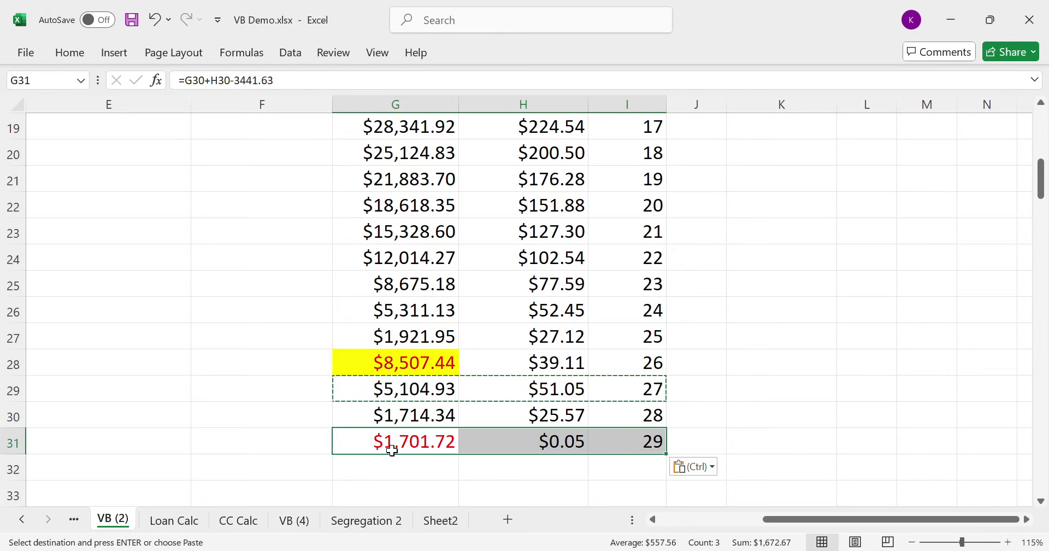
Review VB (2) and its Velocity Banking cash flow in C5, then return to Loan Calc
{"action": "left_click", "coordinate": [695, 519]}
{"action": "scroll", "coordinate": [499, 417], "scroll_direction": "up", "scroll_amount": 5}
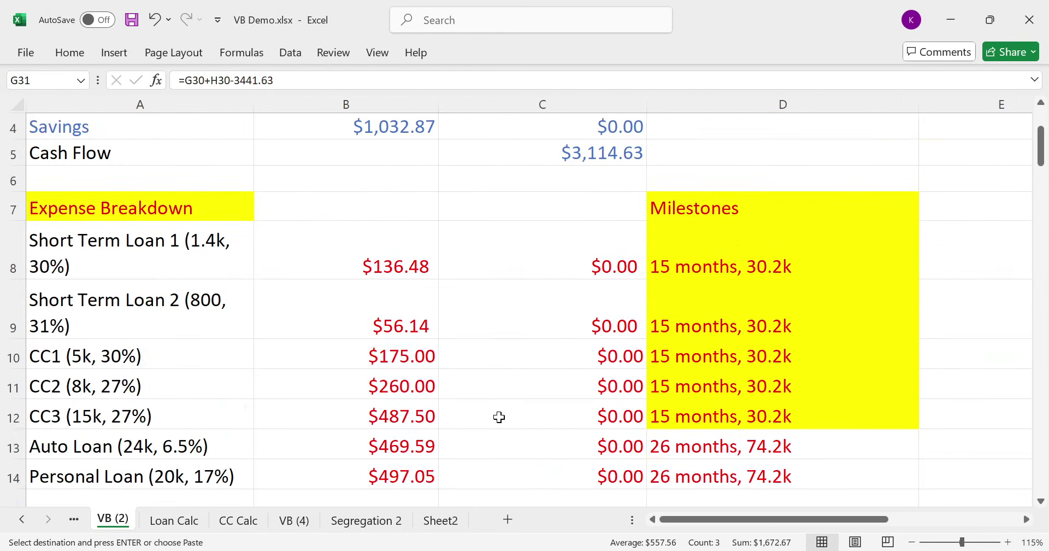
{"action": "scroll", "coordinate": [499, 417], "scroll_direction": "up", "scroll_amount": 1}
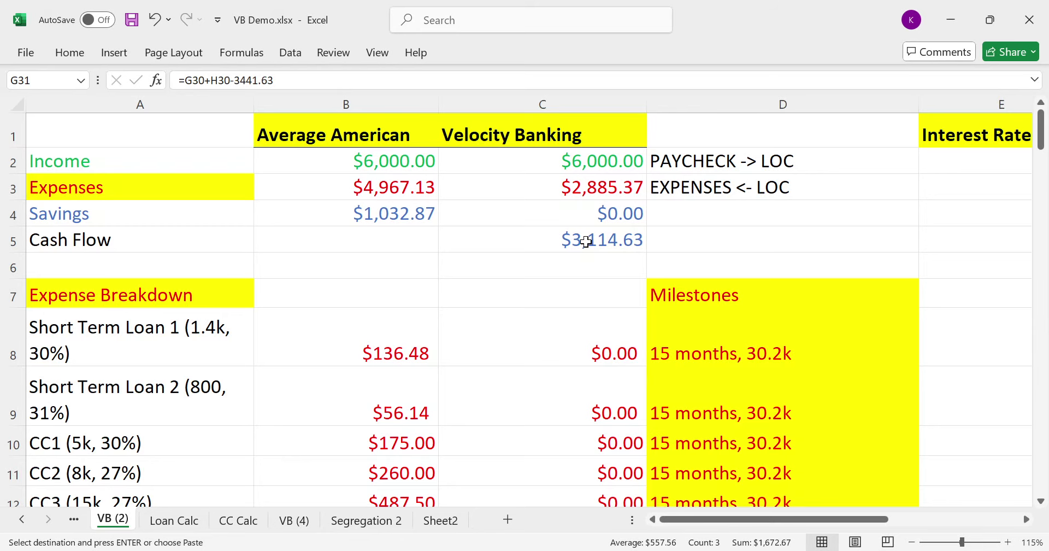
{"action": "scroll", "coordinate": [581, 271], "scroll_direction": "down", "scroll_amount": 3}
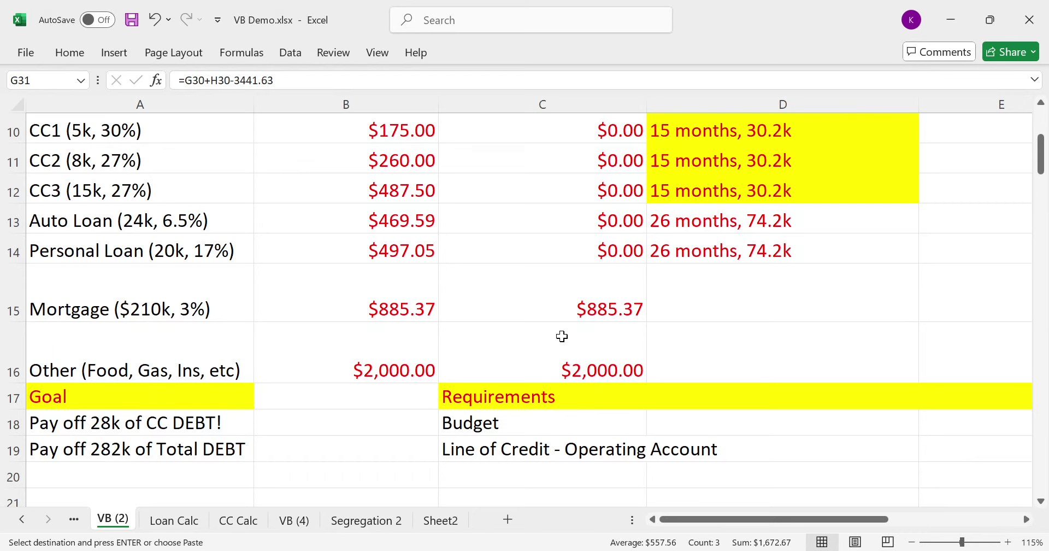
{"action": "scroll", "coordinate": [518, 319], "scroll_direction": "up", "scroll_amount": 3}
{"action": "left_click", "coordinate": [523, 243]}
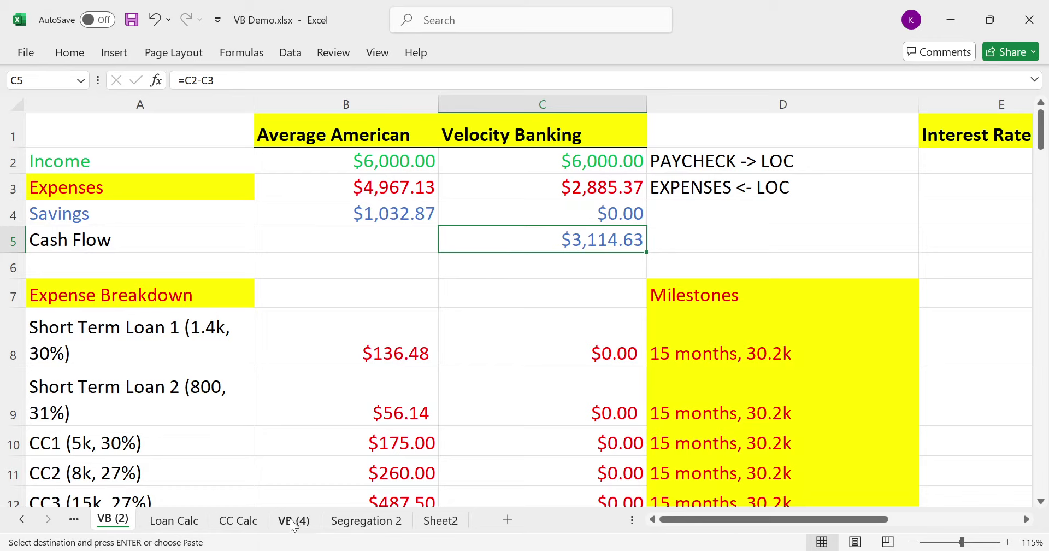
{"action": "left_click", "coordinate": [175, 520]}
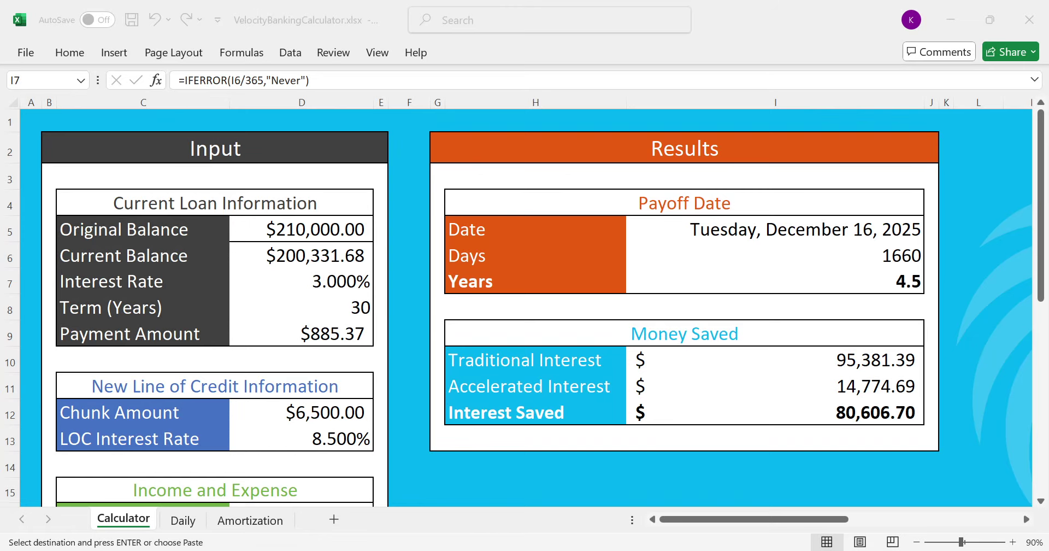
{"action": "scroll", "coordinate": [642, 401], "scroll_direction": "down", "scroll_amount": 4}
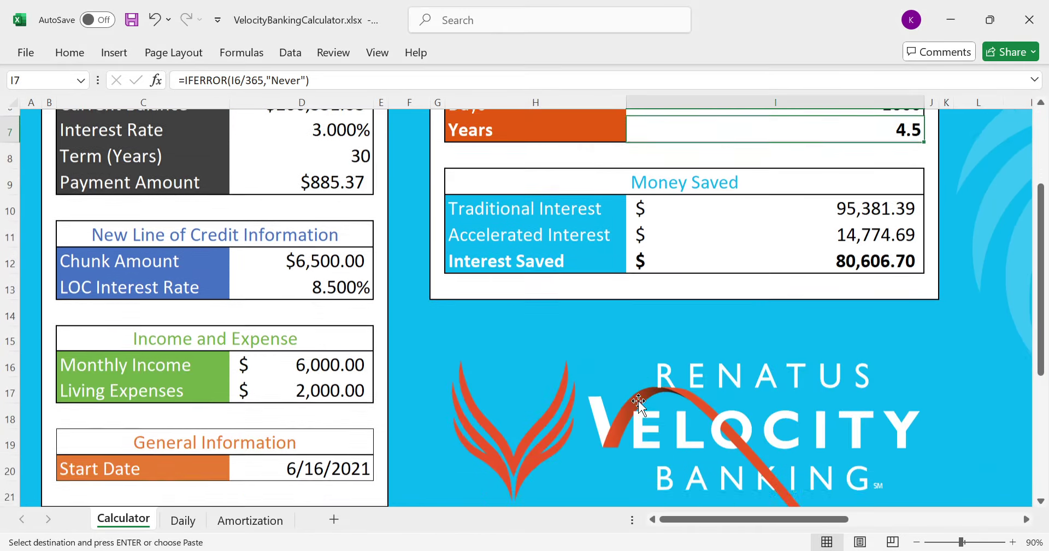
{"action": "scroll", "coordinate": [636, 400], "scroll_direction": "up", "scroll_amount": 1}
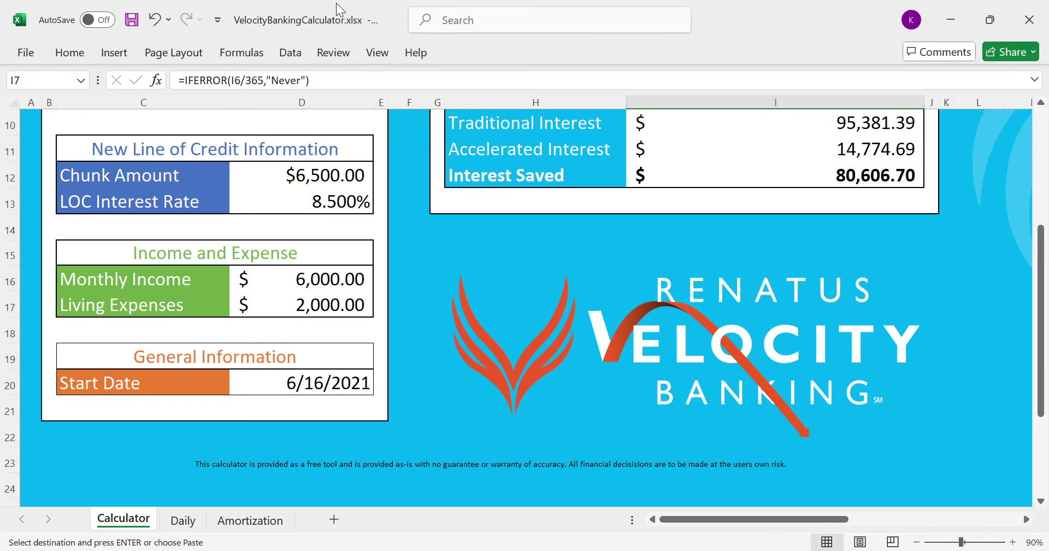
{"action": "scroll", "coordinate": [438, 215], "scroll_direction": "up", "scroll_amount": 2}
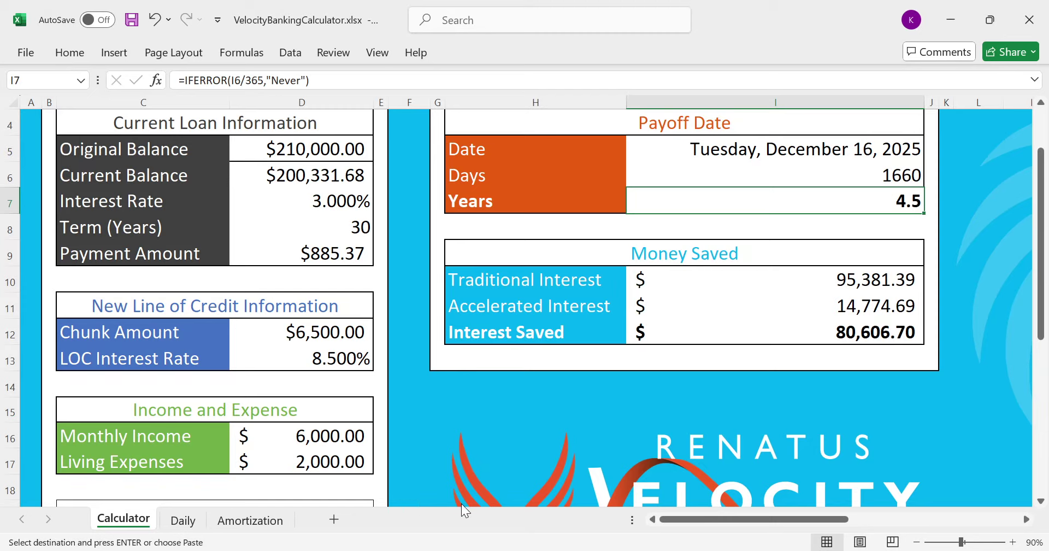
Review the calculator's Chunk Amount, payoff Years and Accelerated Interest formulas
{"action": "left_click", "coordinate": [327, 330]}
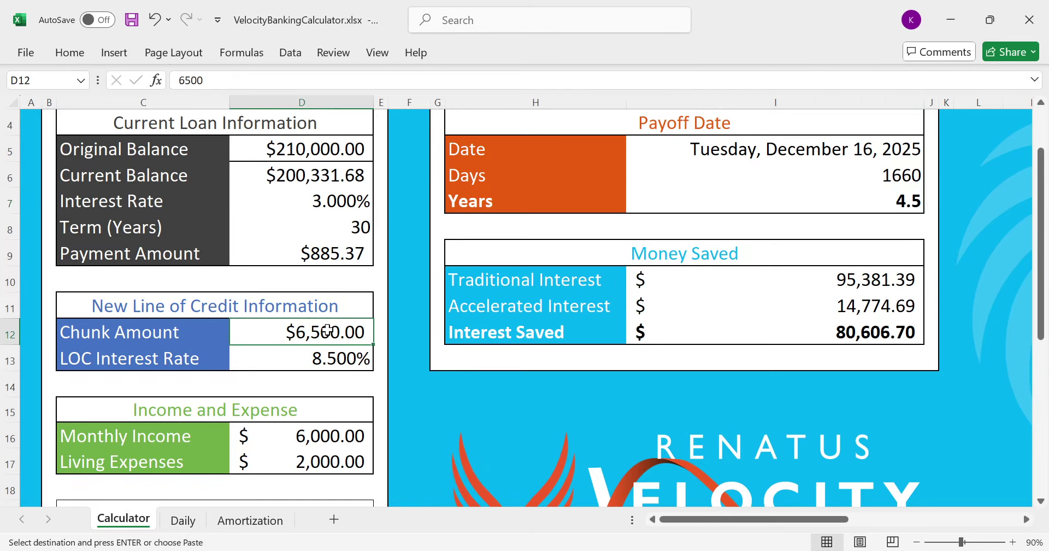
{"action": "scroll", "coordinate": [538, 338], "scroll_direction": "up", "scroll_amount": 1}
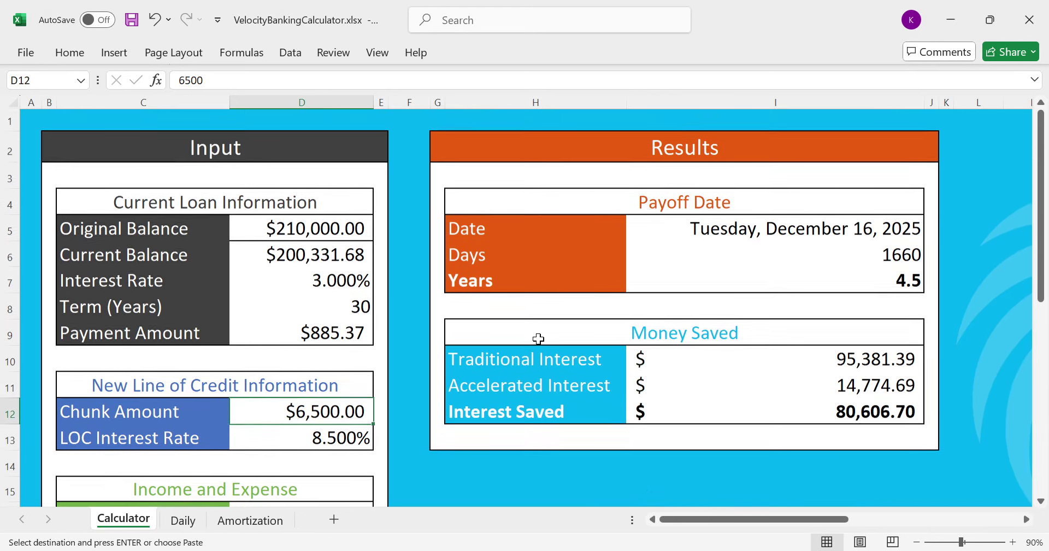
{"action": "left_click", "coordinate": [774, 373]}
{"action": "left_click", "coordinate": [753, 282]}
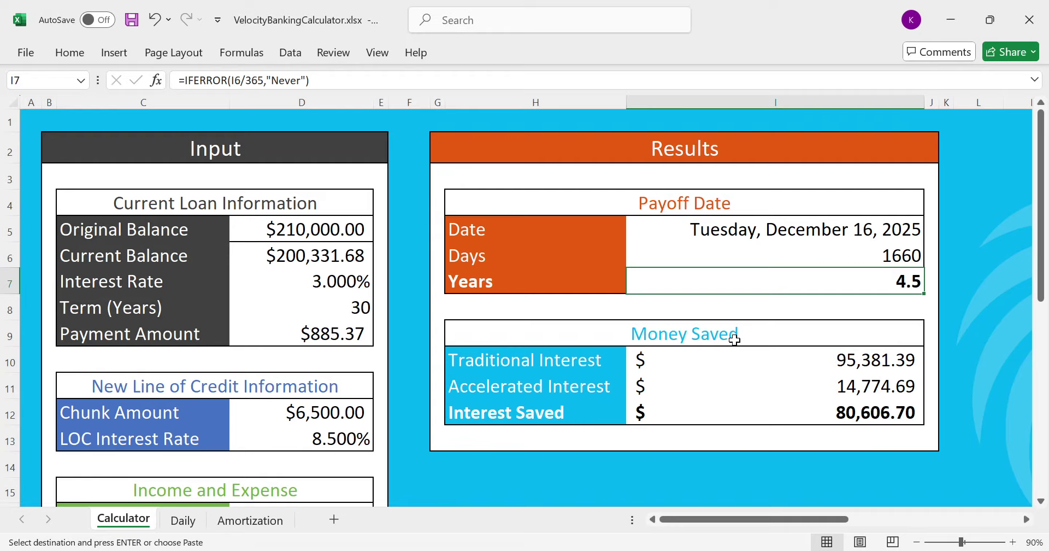
{"action": "left_click", "coordinate": [733, 388]}
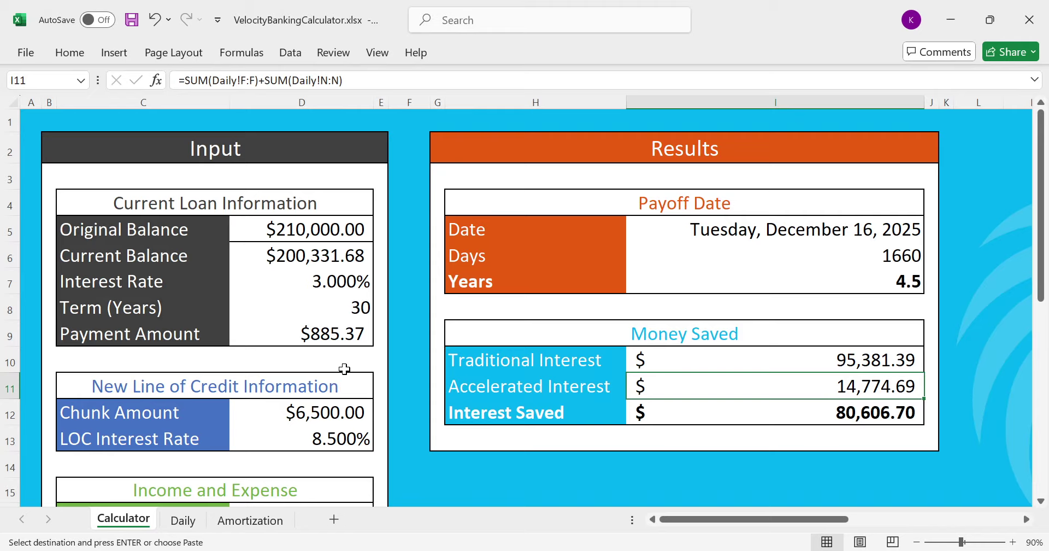
Copy the $200,331.68 Current Balance into Chunk Amount, moving payoff to August 16, 2026
{"action": "left_click", "coordinate": [269, 254]}
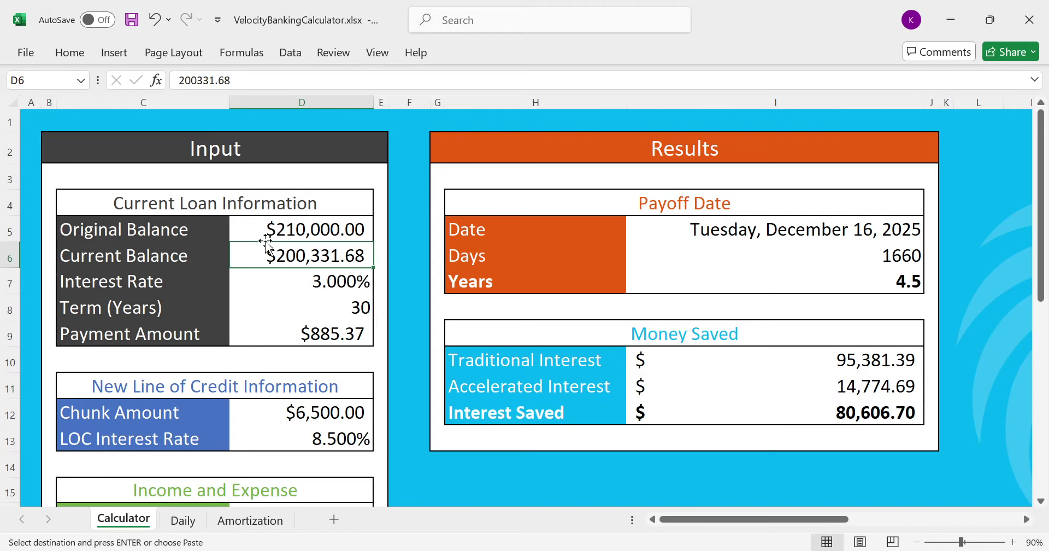
{"action": "key", "text": "ctrl+c"}
{"action": "key", "text": "Down"}
{"action": "key", "text": "Down"}
{"action": "key", "text": "Down"}
{"action": "key", "text": "Down"}
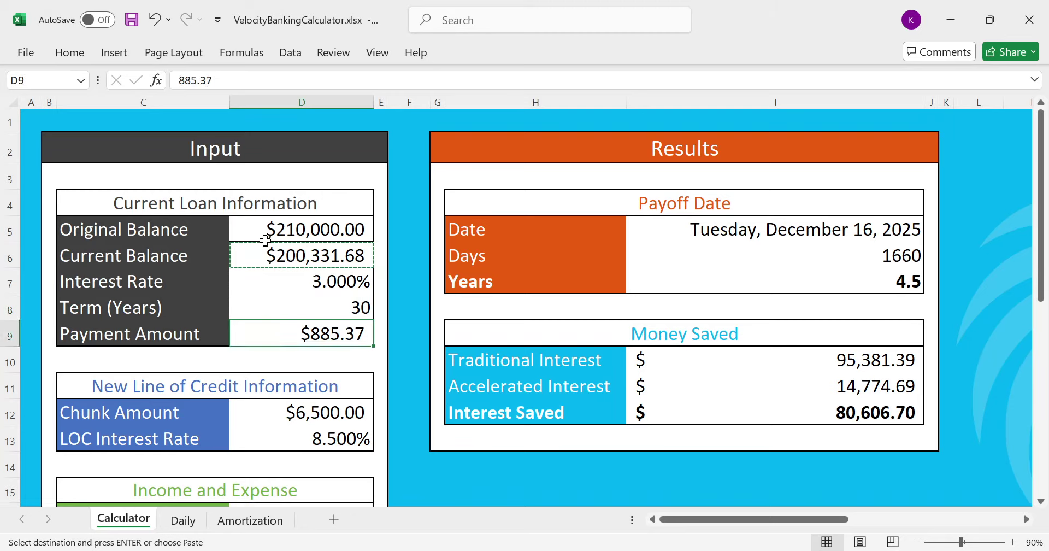
{"action": "key", "text": "Down"}
{"action": "key", "text": "Down"}
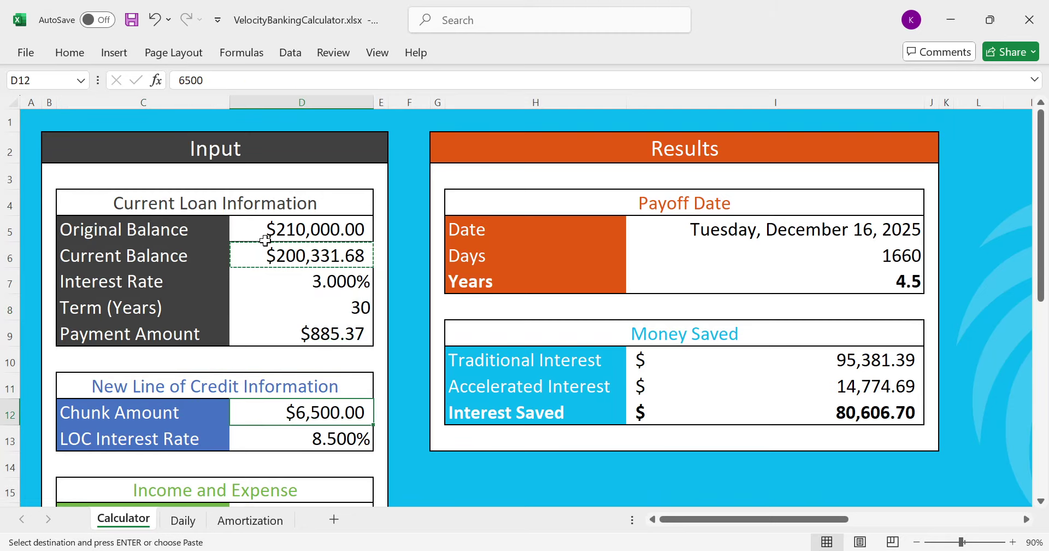
{"action": "key", "text": "ctrl+v"}
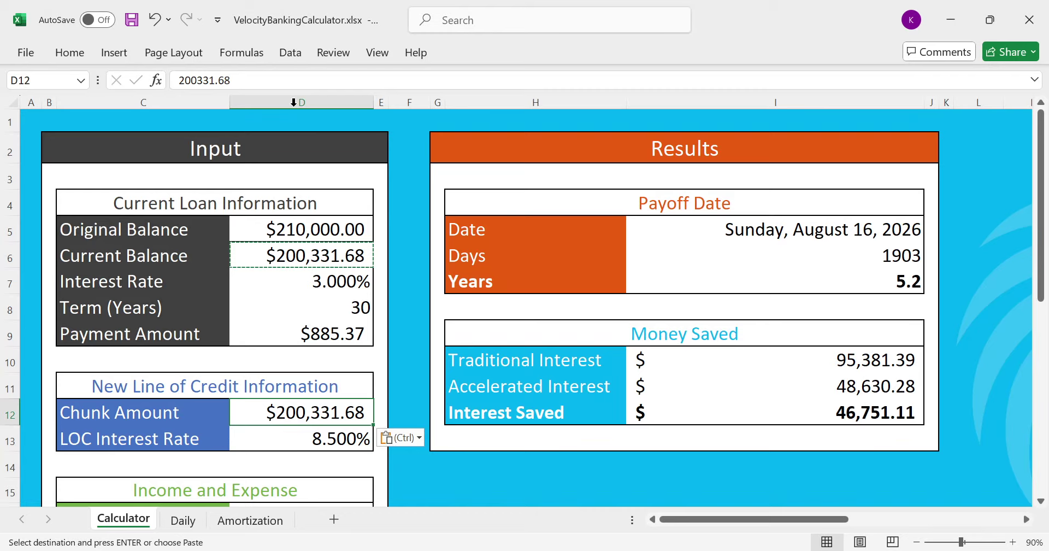
Undo the pasted chunk amount to restore $6,500 and recheck the payoff Years result
{"action": "left_click", "coordinate": [152, 21]}
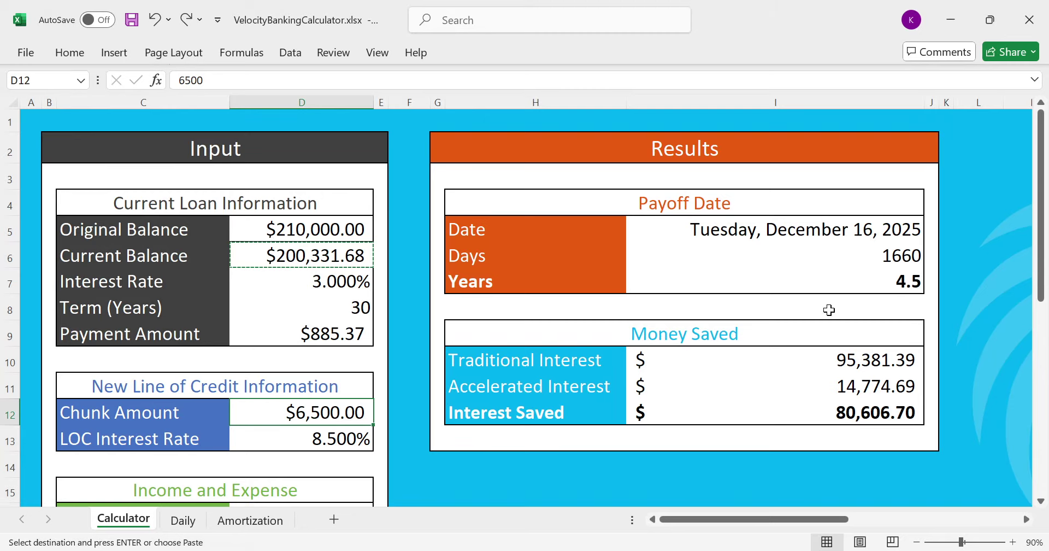
{"action": "left_click", "coordinate": [823, 281]}
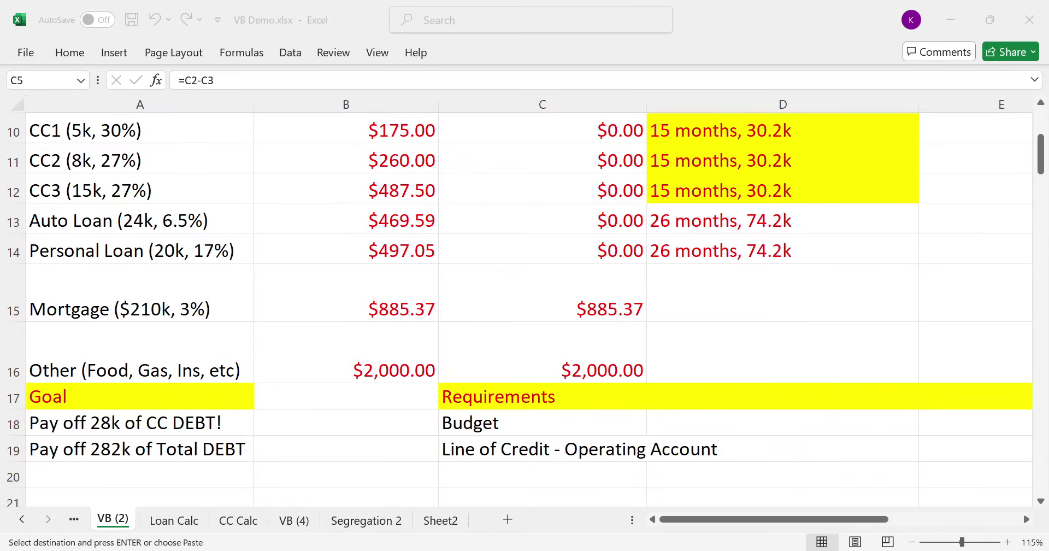
Compute the mortgage payoff years in D15 with the formula =26/12+4.5
{"action": "left_click", "coordinate": [681, 309]}
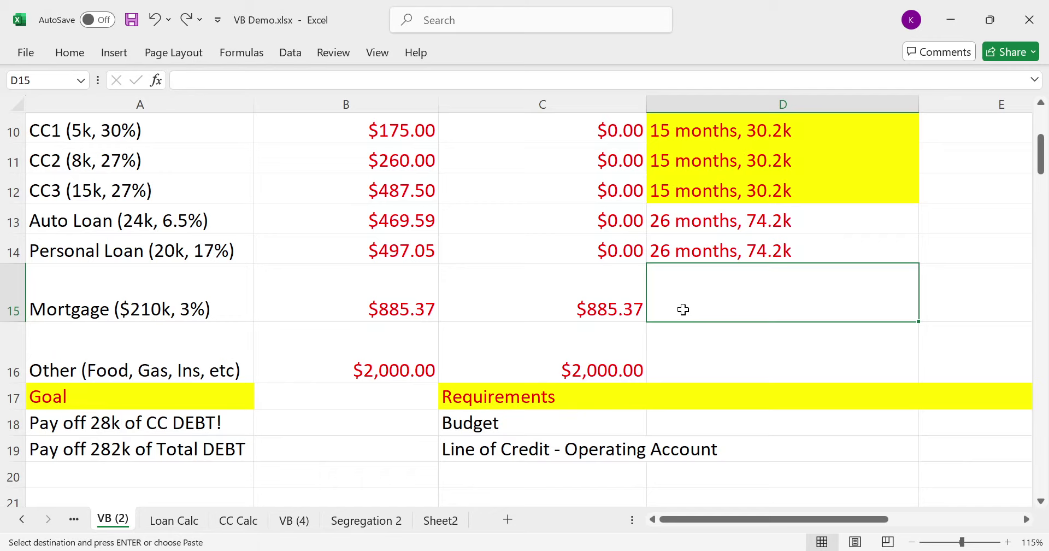
{"action": "type", "text": "=26/1"}
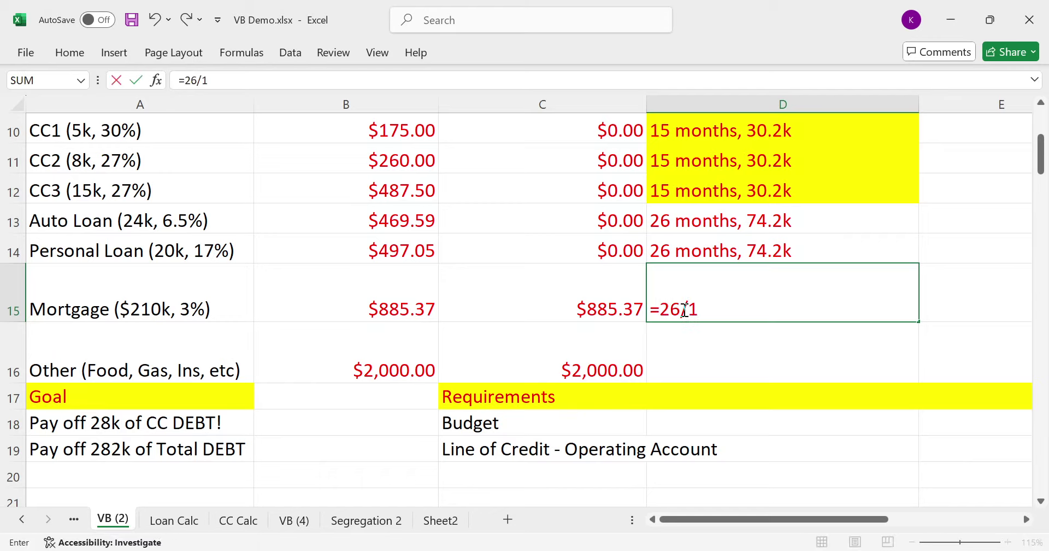
{"action": "type", "text": "2+4.6"}
{"action": "key", "text": "Return"}
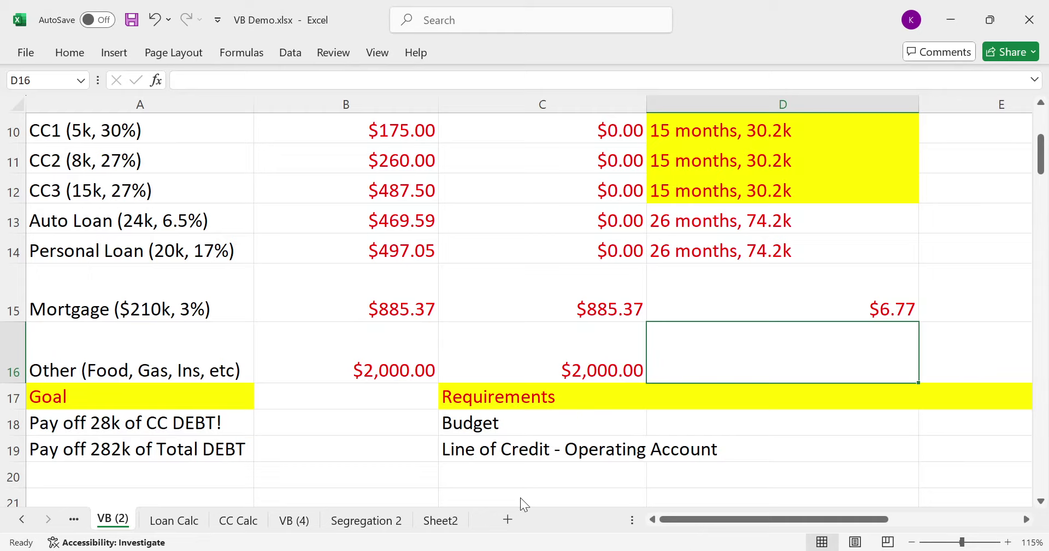
{"action": "left_click", "coordinate": [831, 294]}
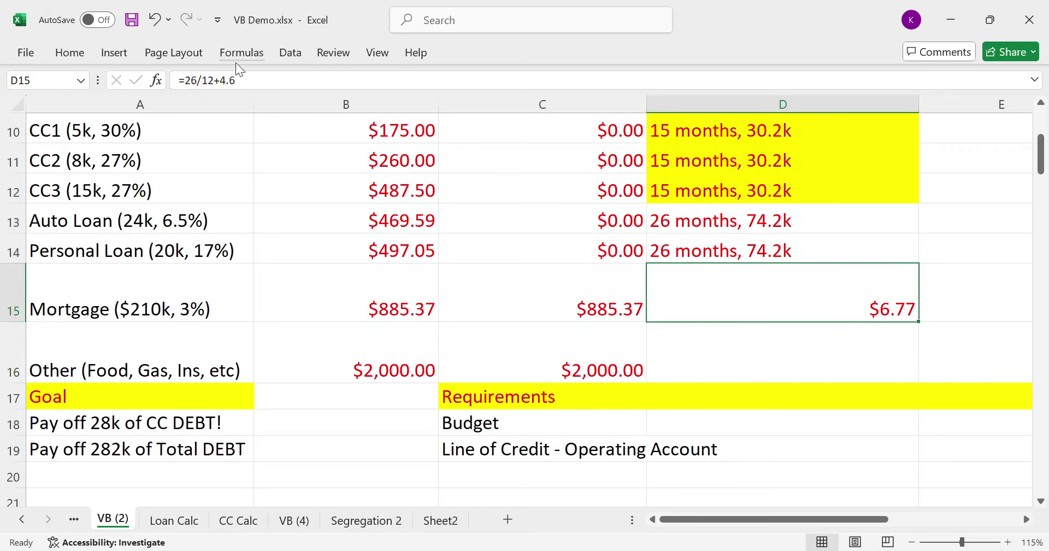
{"action": "left_click", "coordinate": [252, 80]}
{"action": "key", "text": "BackSpace"}
{"action": "type", "text": "5"}
{"action": "key", "text": "Return"}
{"action": "key", "text": "Up"}
Replace D15's contents with the text '6.6 years, 284.2k'
{"action": "left_click", "coordinate": [294, 87]}
{"action": "type", "text": "years,"}
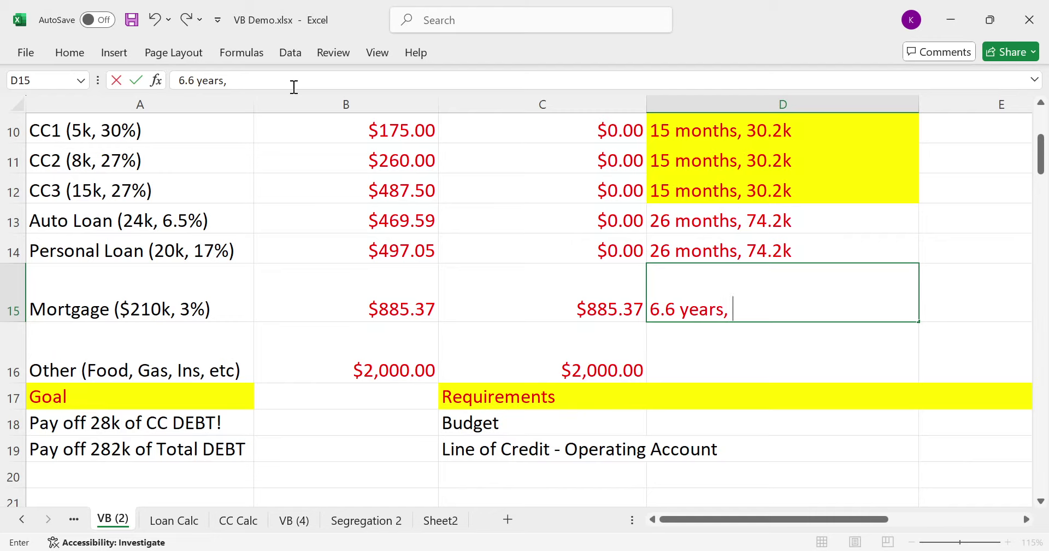
{"action": "type", "text": " 284.2k"}
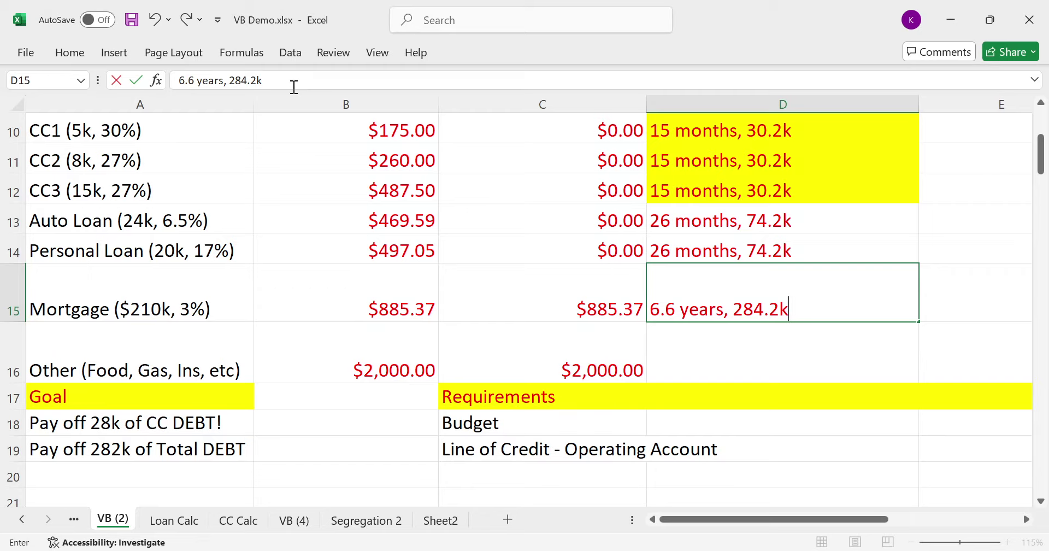
{"action": "key", "text": "Return"}
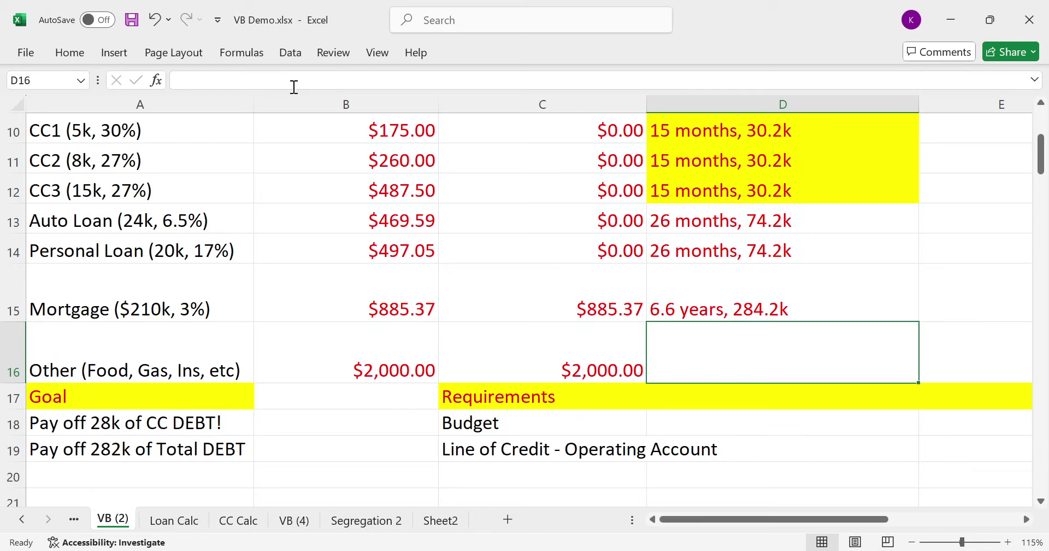
{"action": "key", "text": "Left"}
{"action": "key", "text": "Left"}
{"action": "key", "text": "Left"}
Change the Total DEBT goal amount in A19 from 282k to 284.2k
{"action": "key", "text": "Down"}
{"action": "key", "text": "Down"}
{"action": "key", "text": "Down"}
{"action": "key", "text": "Down"}
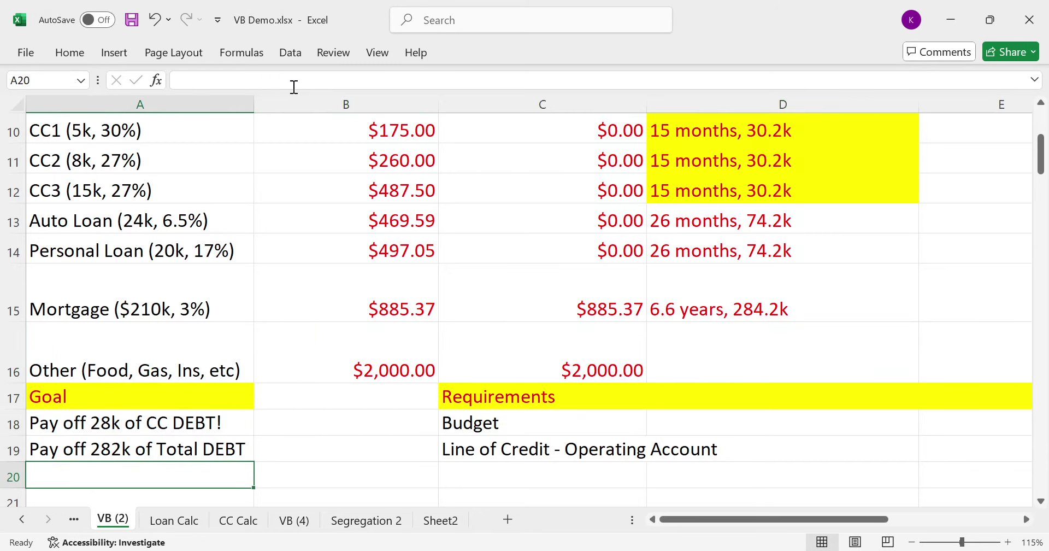
{"action": "key", "text": "Up"}
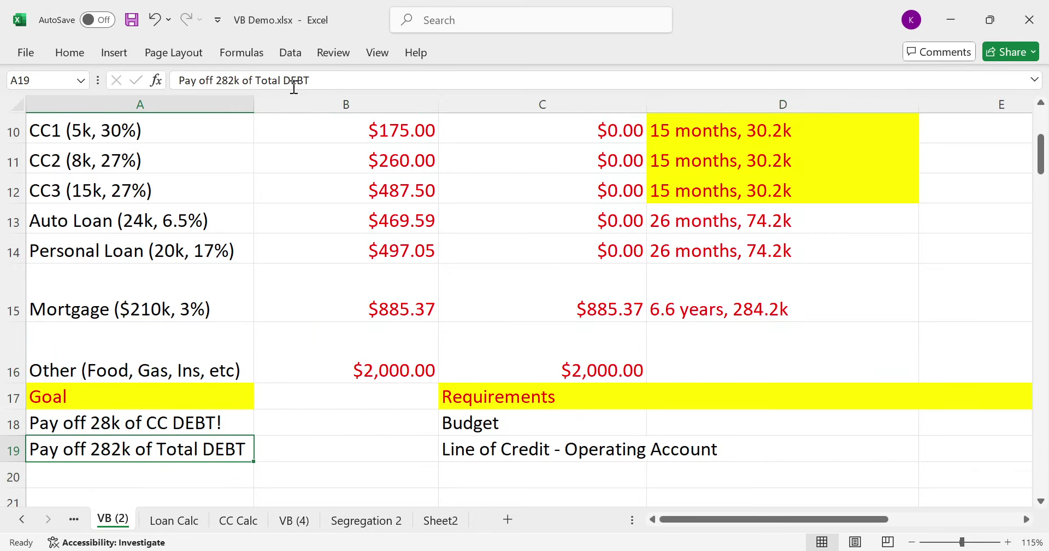
{"action": "left_click", "coordinate": [230, 80]}
{"action": "key", "text": "Delete"}
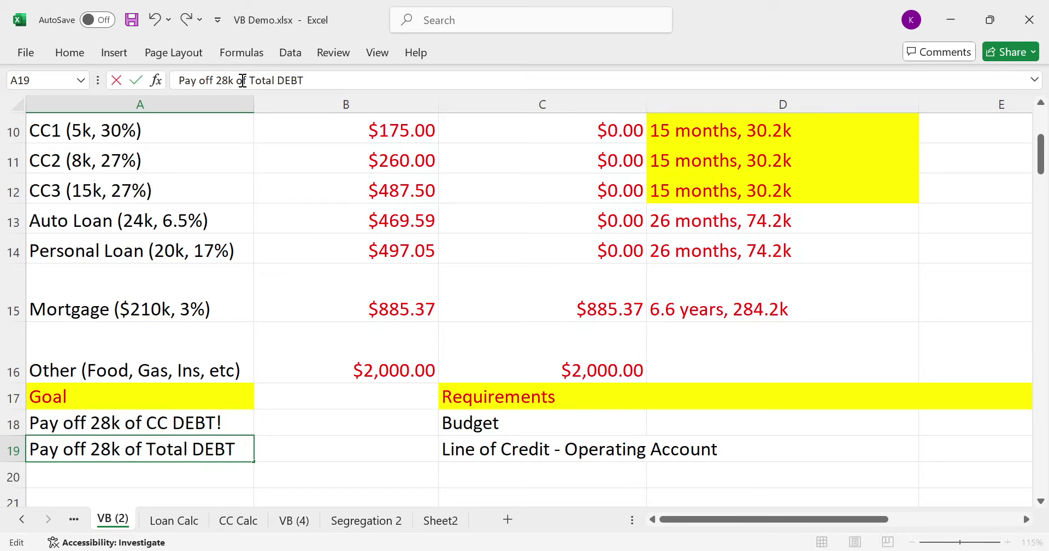
{"action": "type", "text": "4.2"}
{"action": "key", "text": "ctrl+Return"}
{"action": "key", "text": "Up"}
{"action": "key", "text": "Up"}
{"action": "key", "text": "Up"}
{"action": "key", "text": "Up"}
{"action": "key", "text": "Up"}
{"action": "key", "text": "Up"}
{"action": "key", "text": "Up"}
{"action": "key", "text": "Up"}
{"action": "key", "text": "Up"}
{"action": "key", "text": "Up"}
{"action": "key", "text": "Up"}
{"action": "key", "text": "Up"}
{"action": "key", "text": "Up"}
{"action": "key", "text": "Up"}
{"action": "key", "text": "Up"}
{"action": "key", "text": "Up"}
{"action": "key", "text": "Up"}
{"action": "key", "text": "Up"}
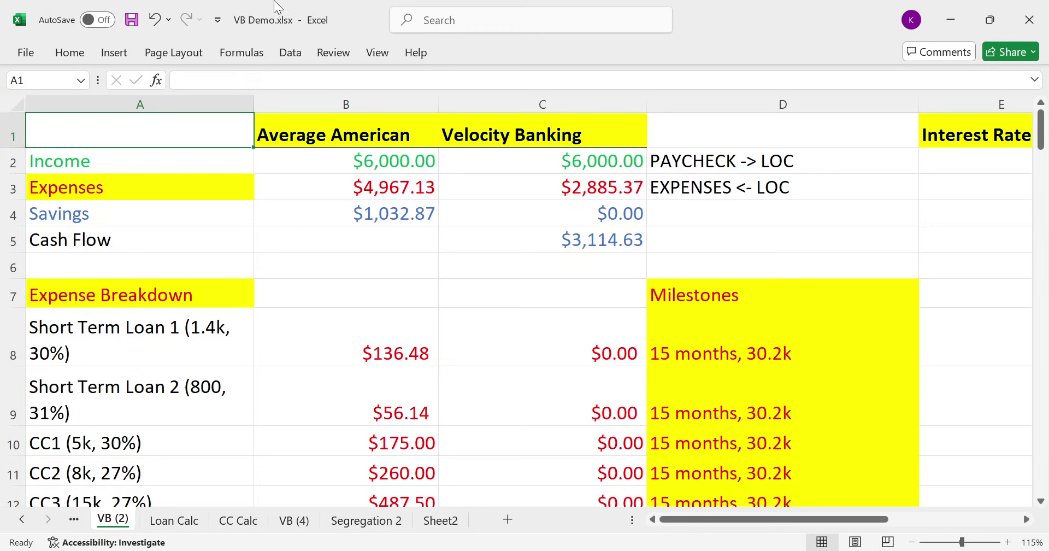
{"action": "scroll", "coordinate": [575, 464], "scroll_direction": "down", "scroll_amount": 1}
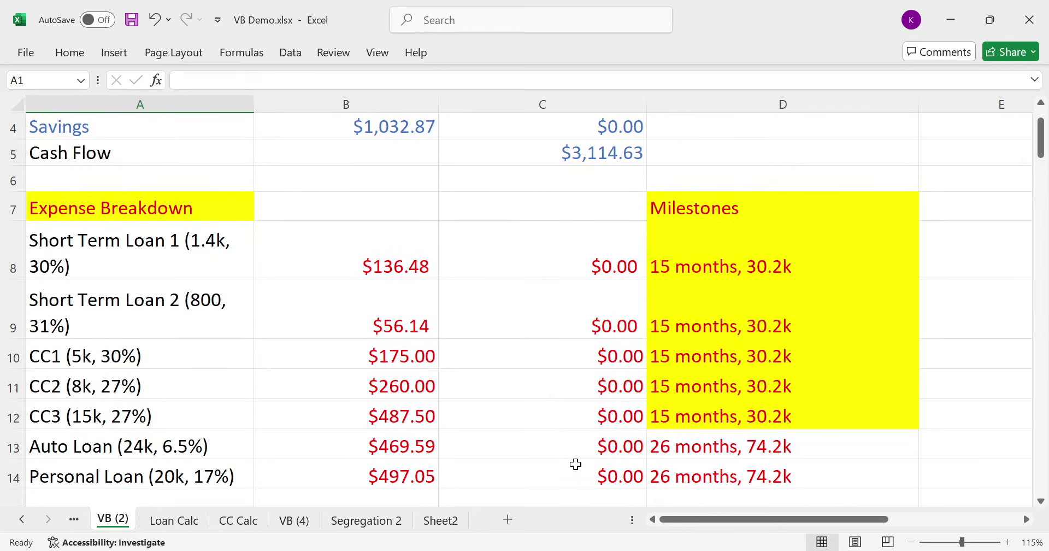